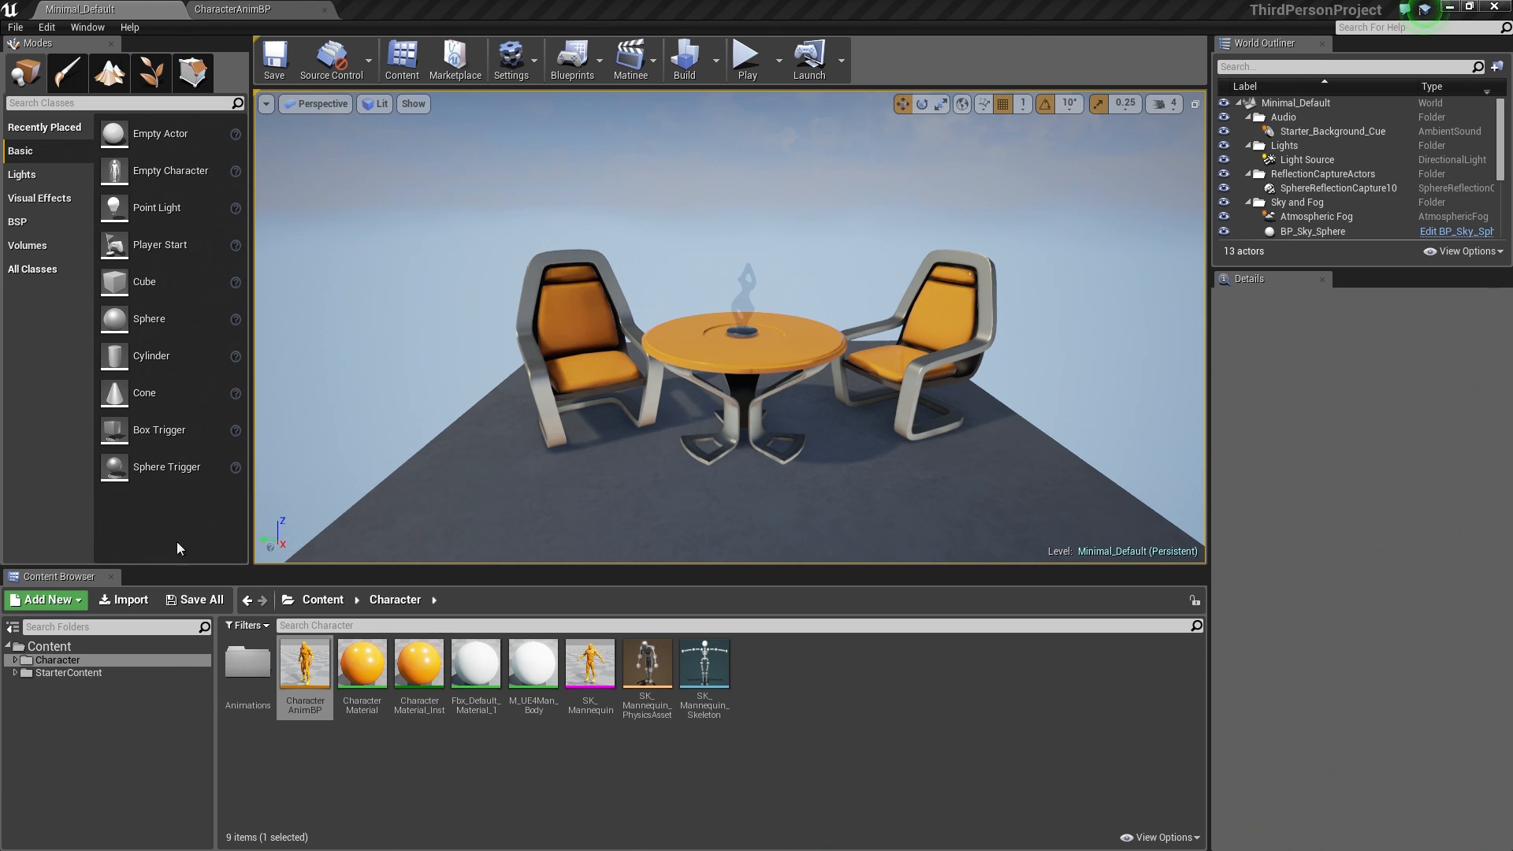
Select the Character folder in the Content Browser tree to list its assets
{"action": "left_click", "coordinate": [60, 659]}
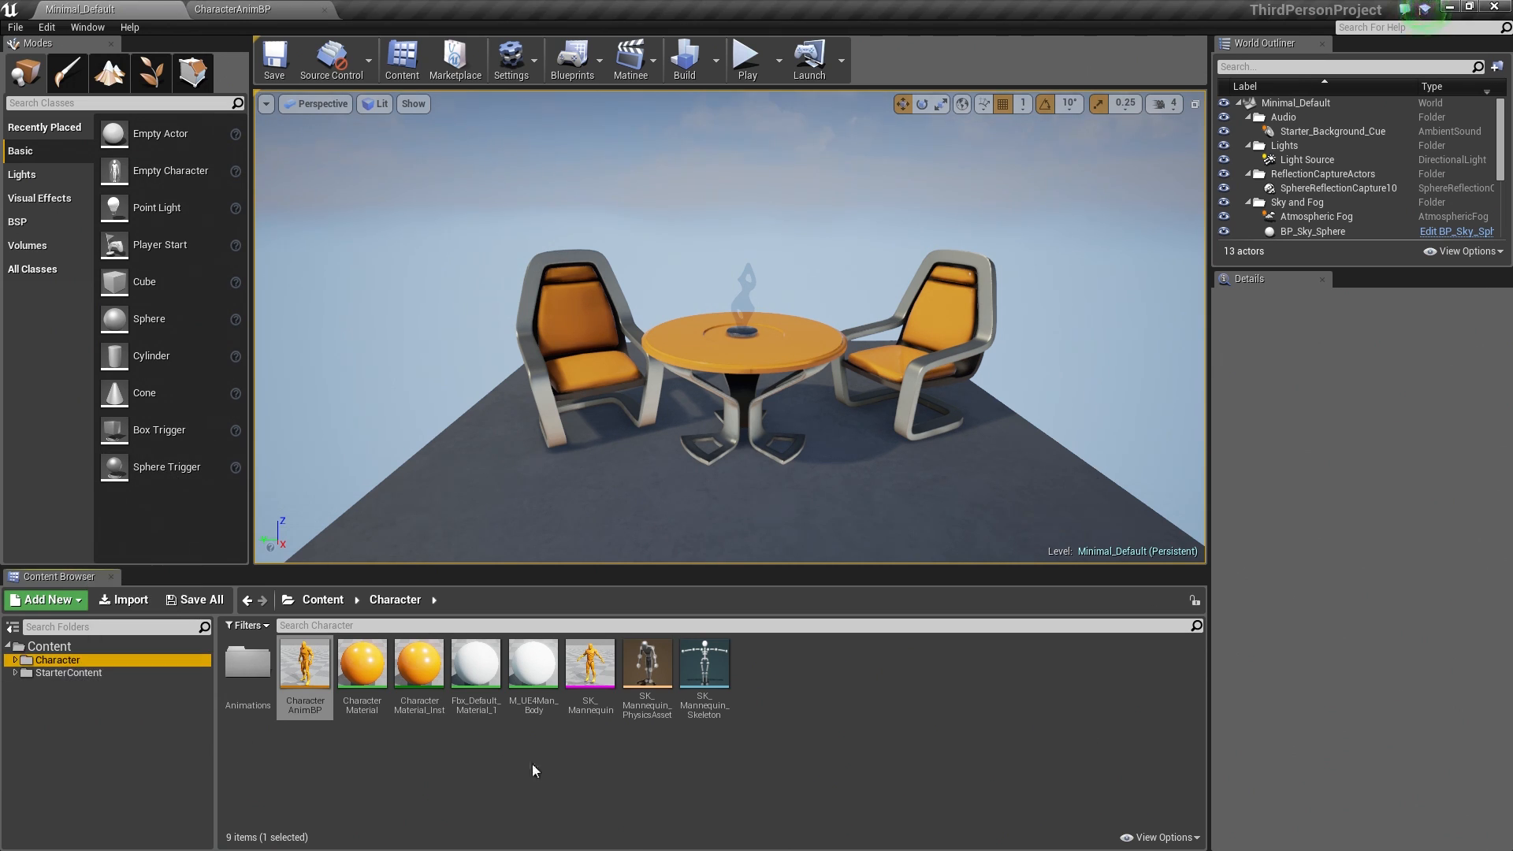
Start creating a new Blueprint Class from the Content Browser's context menu
{"action": "right_click", "coordinate": [799, 679]}
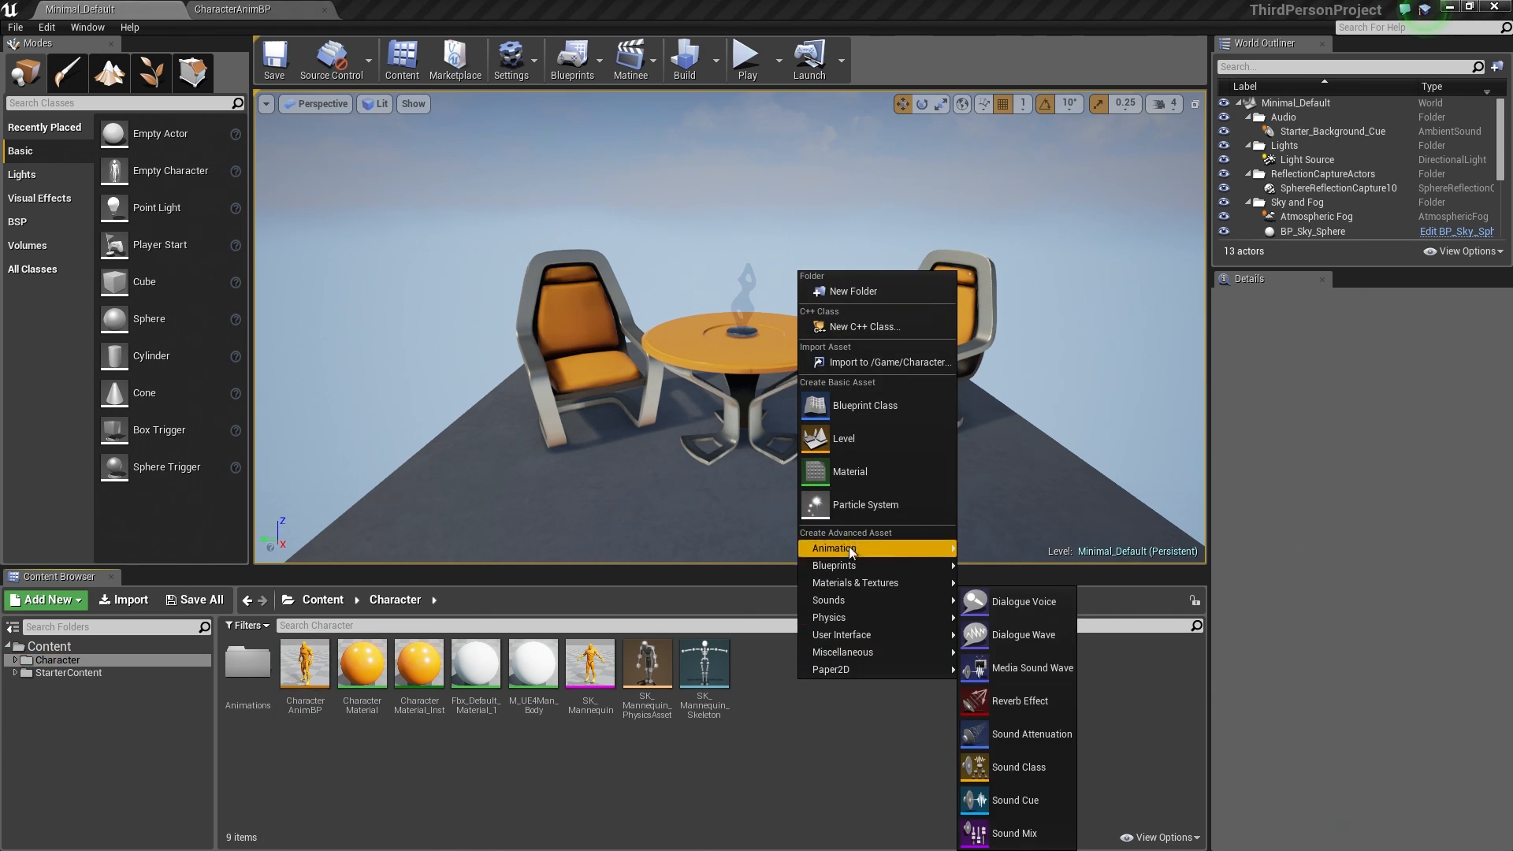
{"action": "left_click", "coordinate": [856, 409]}
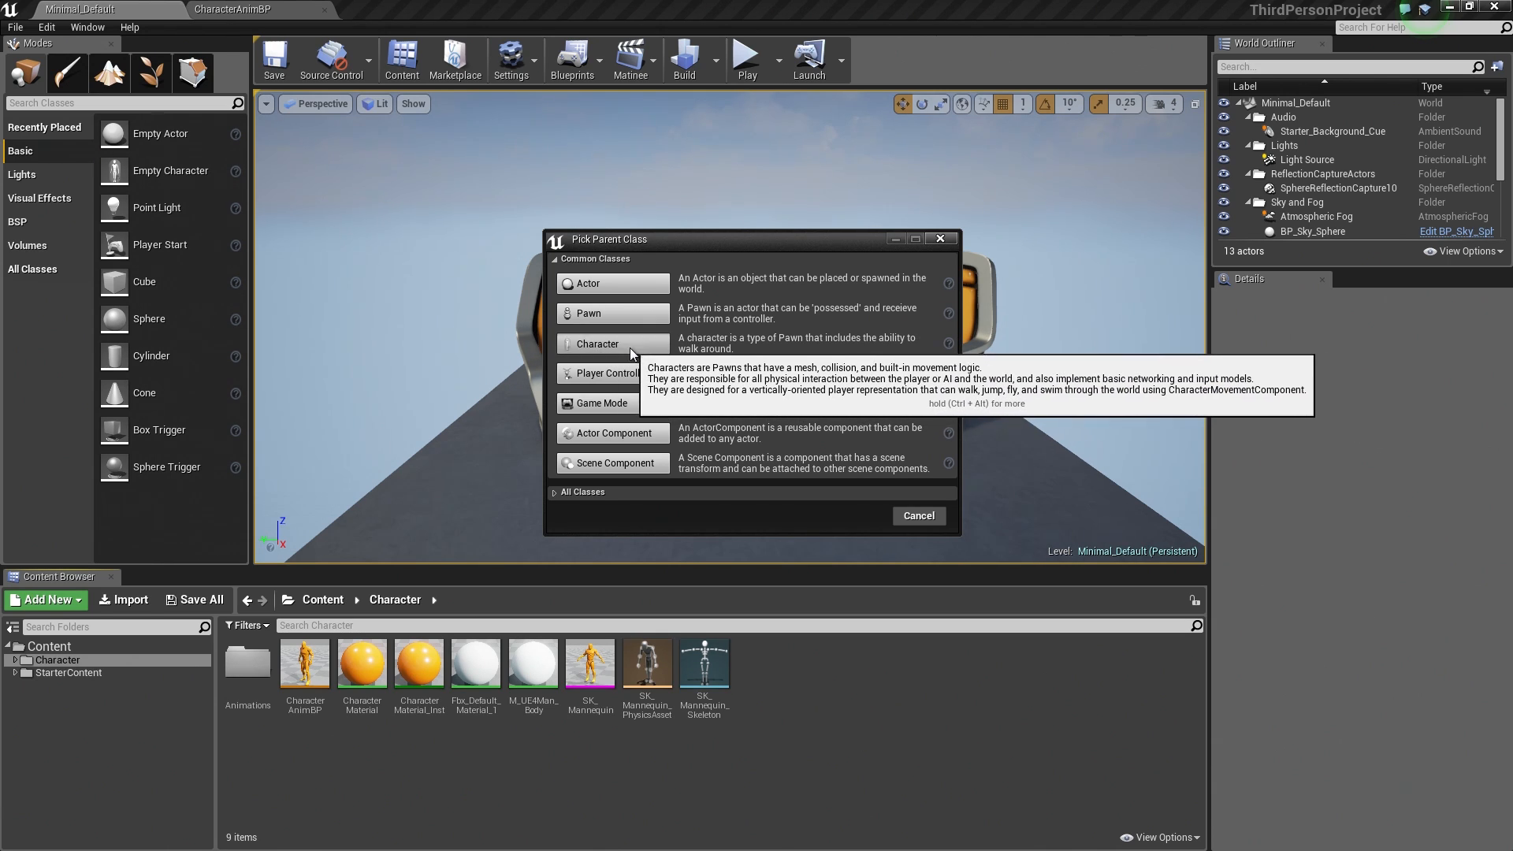
Create a Character-based blueprint named CharacterBP and bring it up in the blueprint editor
{"action": "left_click", "coordinate": [631, 345]}
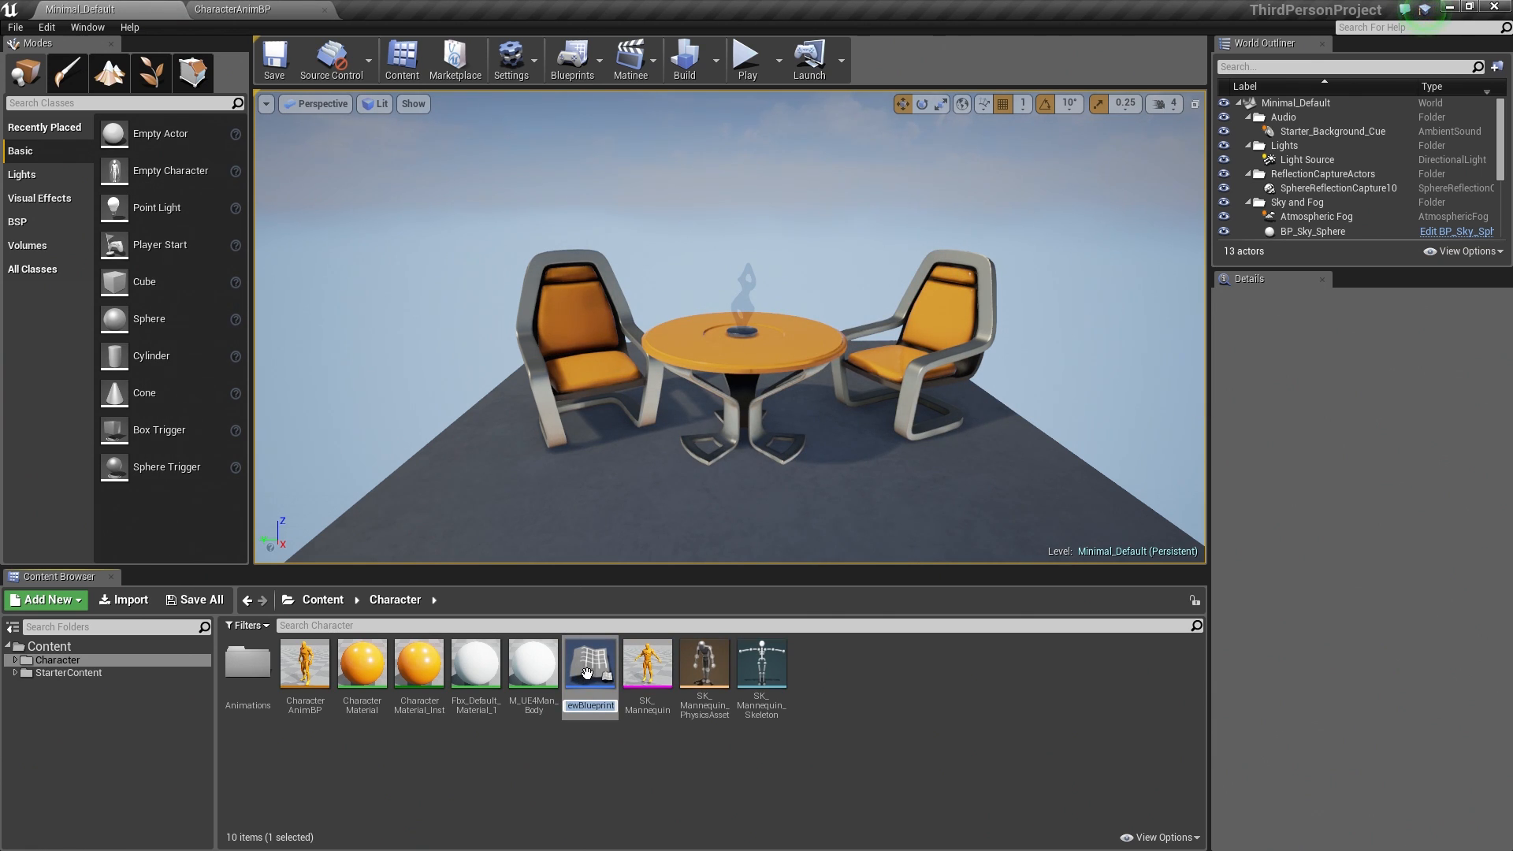
{"action": "type", "text": "CharacterBP"}
{"action": "key", "text": "Return"}
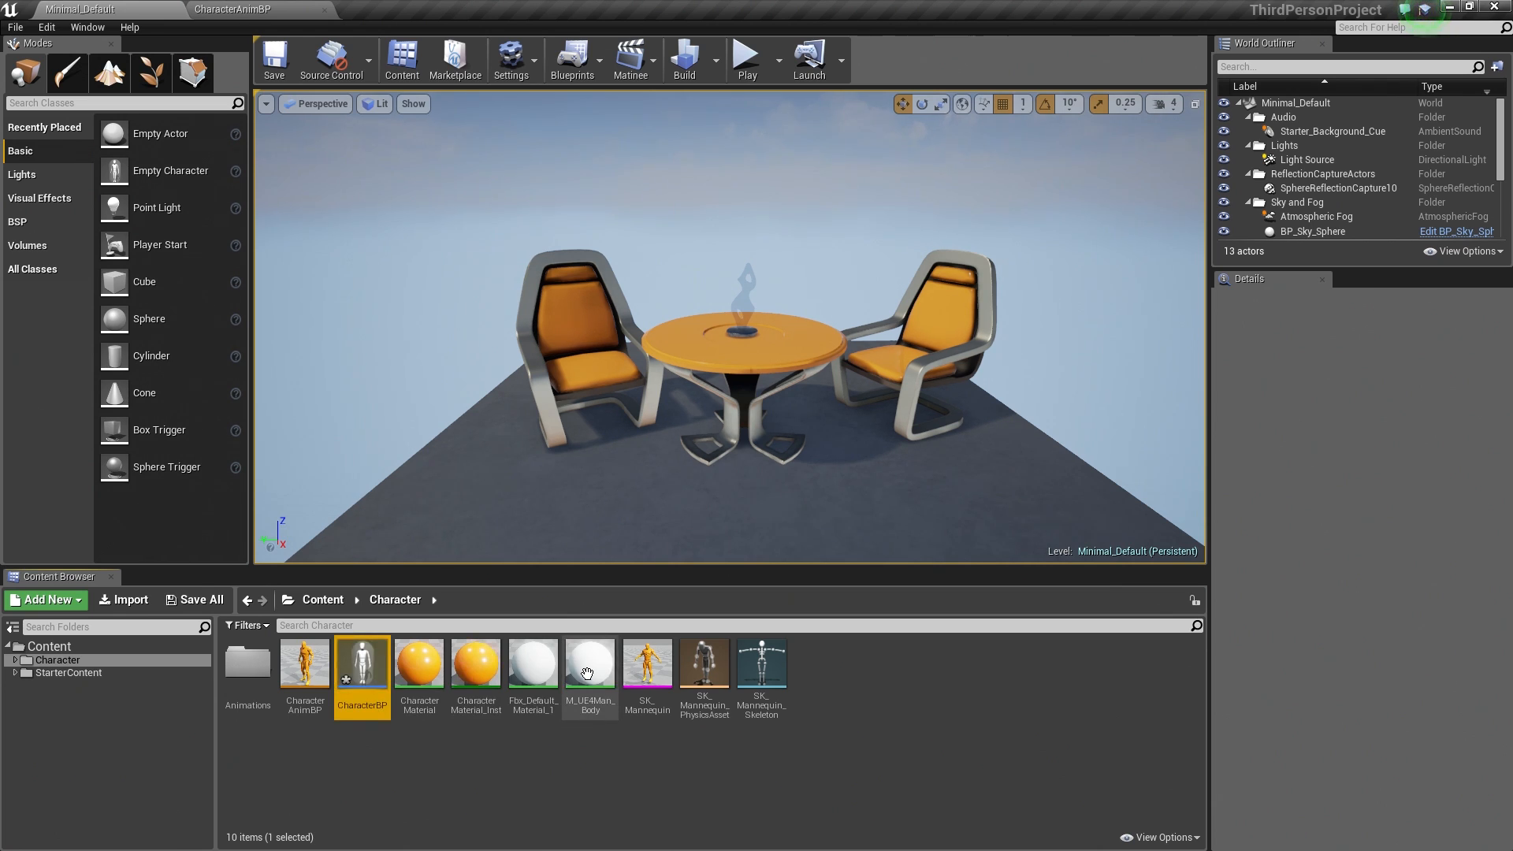
{"action": "double_click", "coordinate": [364, 669]}
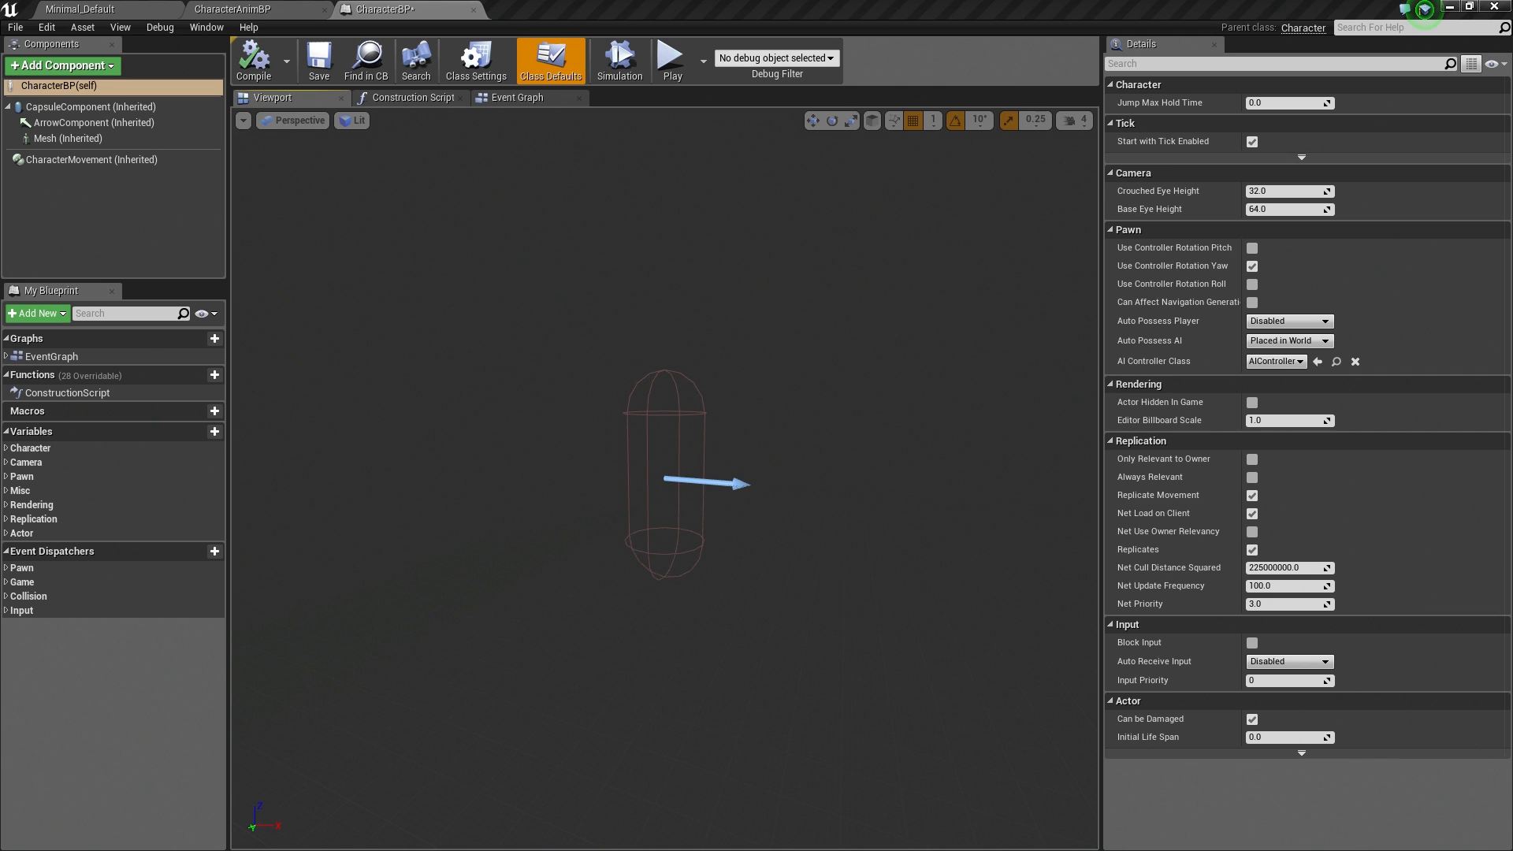
Bring the documentation browser on screen and navigate to the Blueprints Visual Scripting page
{"action": "left_click_drag", "start_coordinate": [1512, 71], "coordinate": [422, 70]}
{"action": "double_click", "coordinate": [423, 71]}
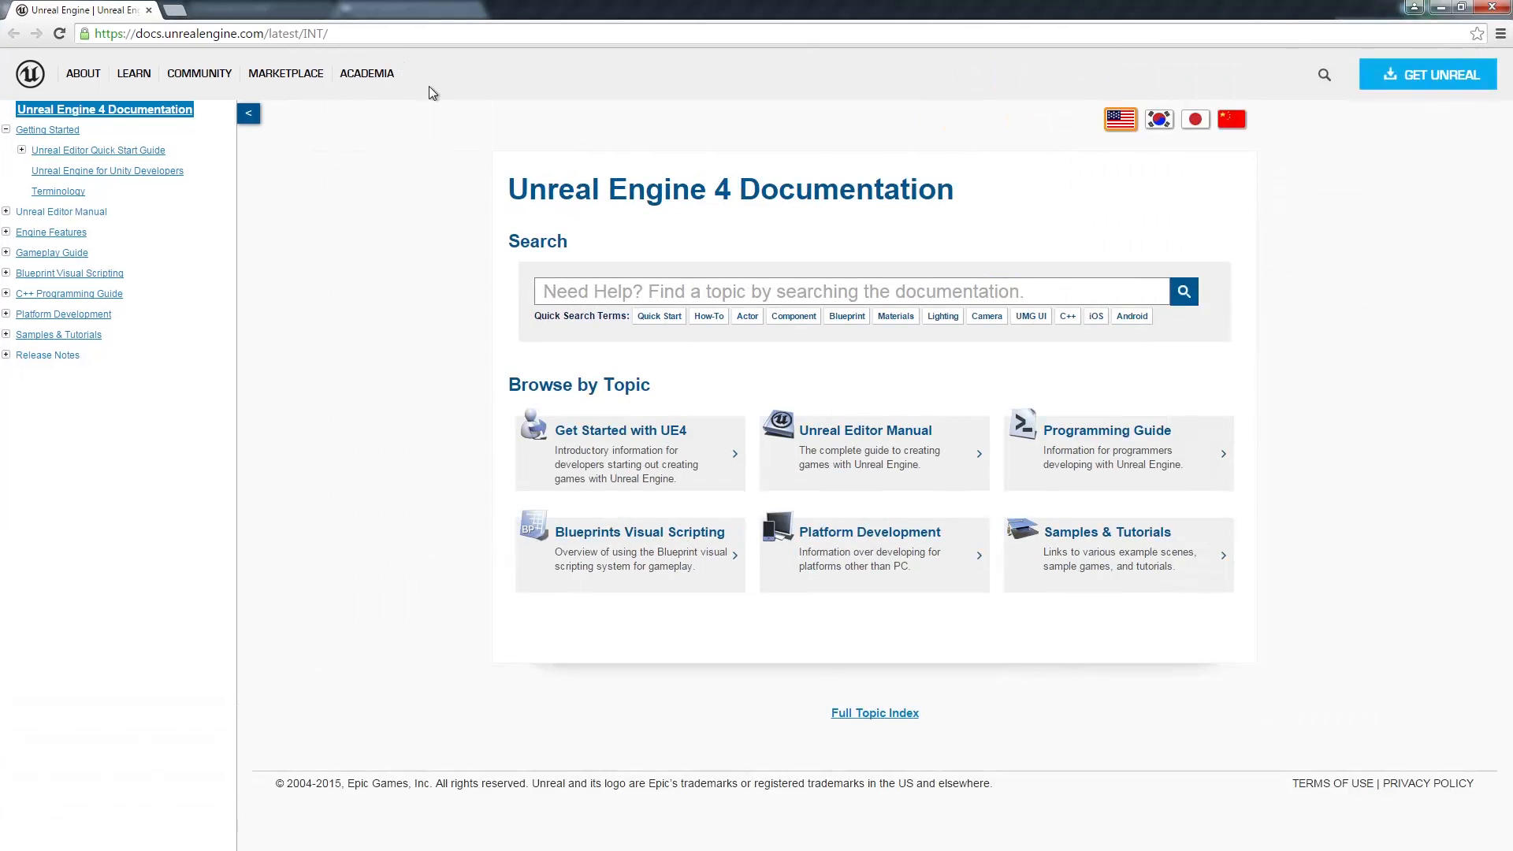
{"action": "left_click", "coordinate": [1462, 11]}
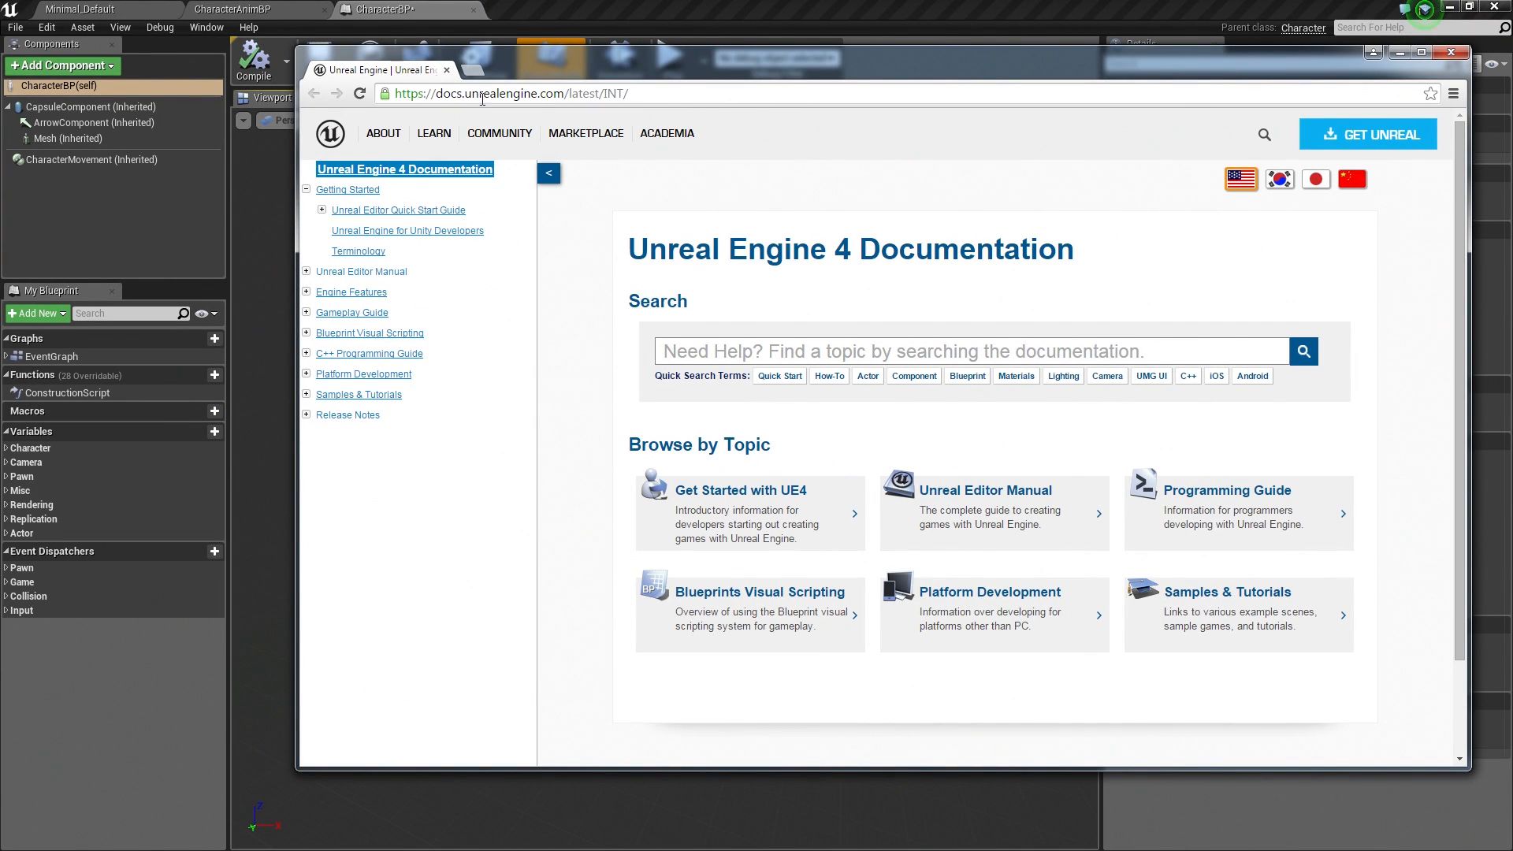
{"action": "left_click", "coordinate": [362, 336]}
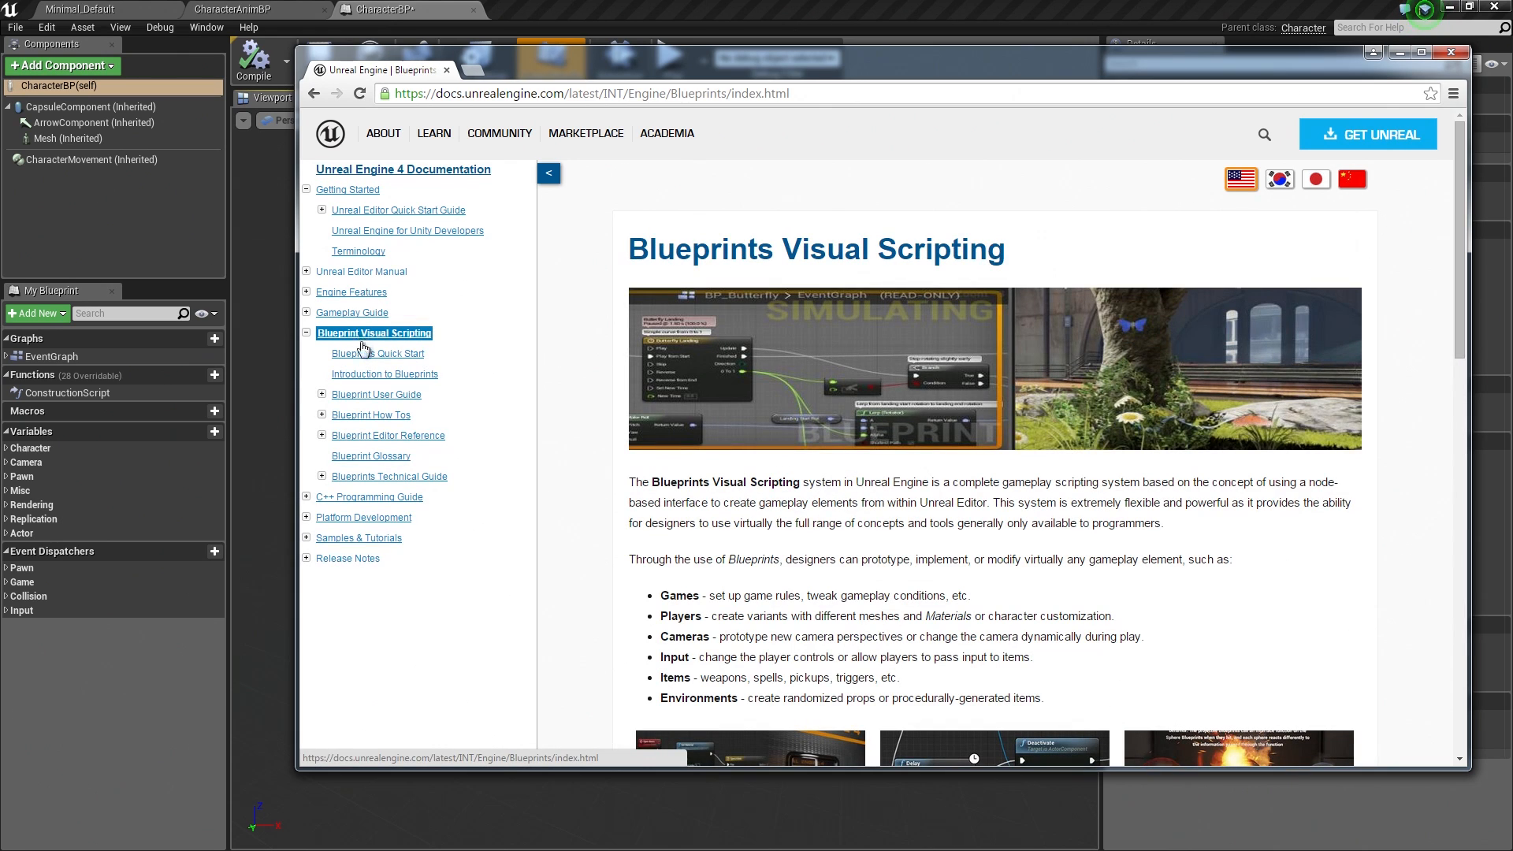
{"action": "scroll", "coordinate": [883, 355], "scroll_direction": "down", "scroll_amount": 1}
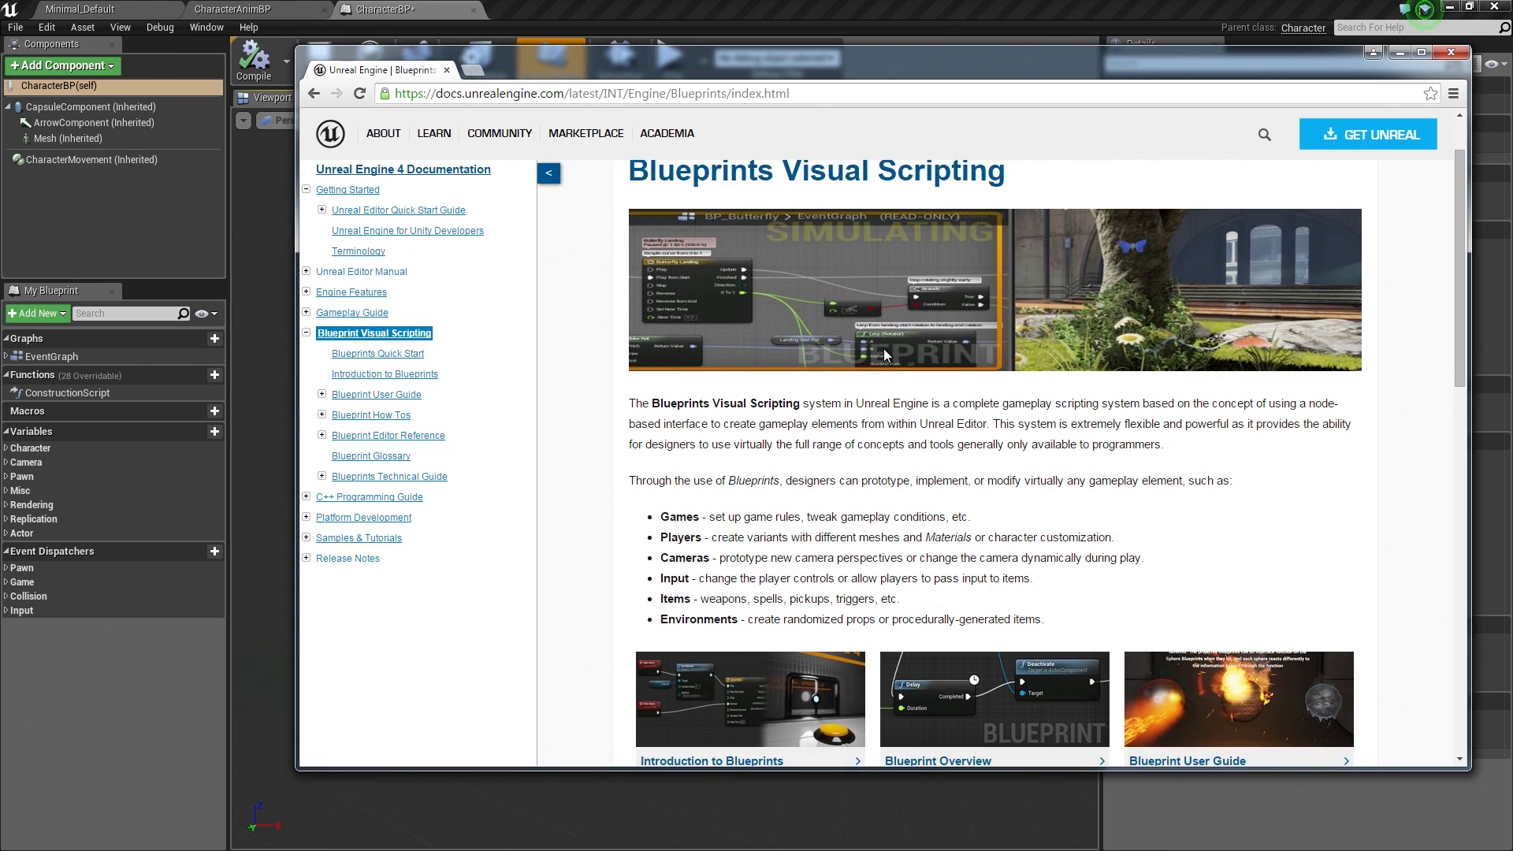
{"action": "scroll", "coordinate": [897, 340], "scroll_direction": "down", "scroll_amount": 2}
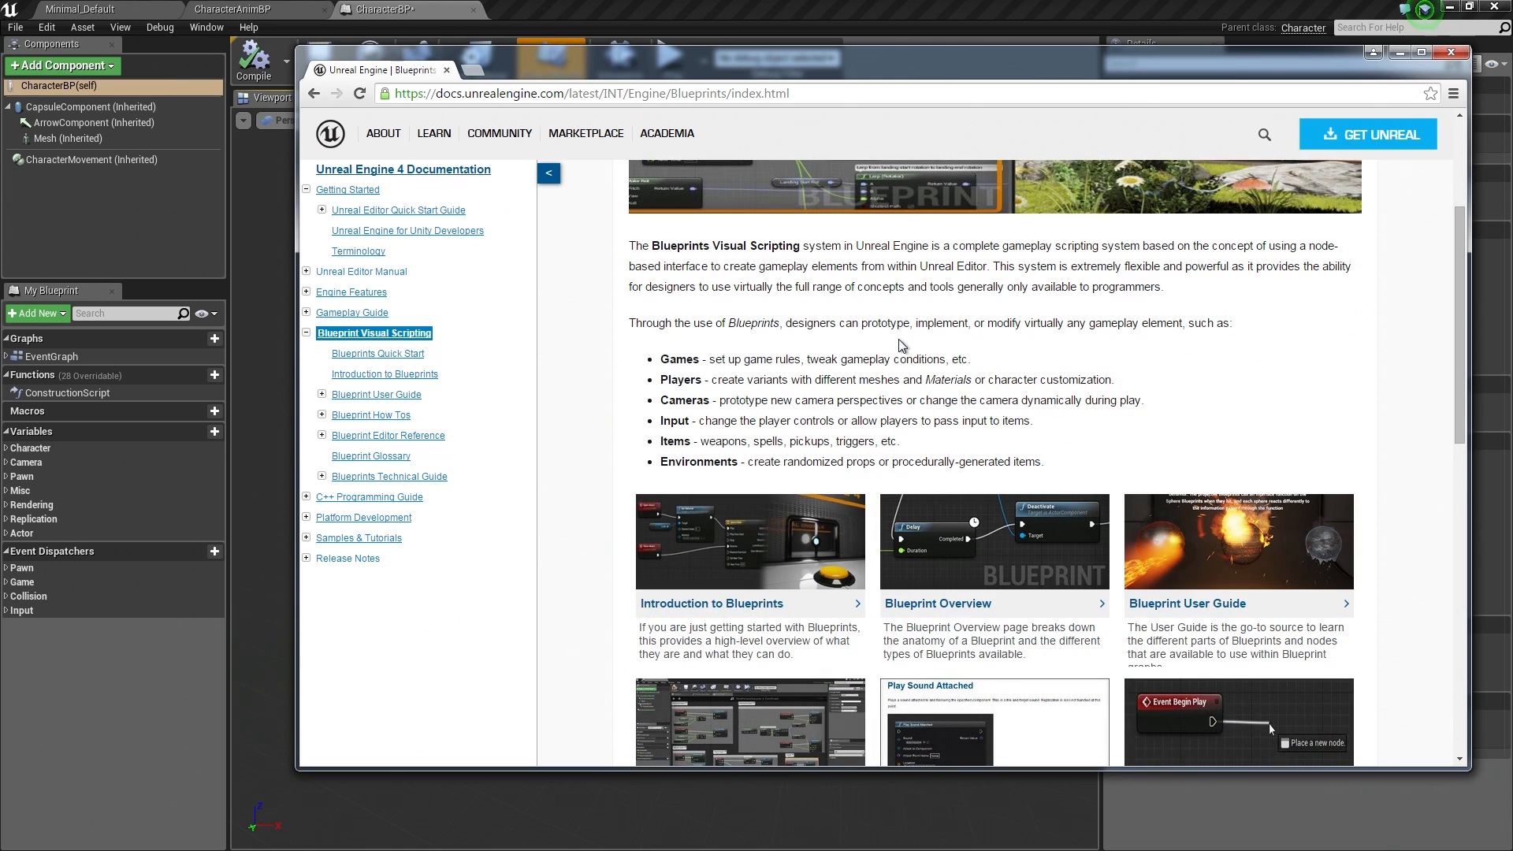
{"action": "scroll", "coordinate": [1018, 404], "scroll_direction": "down", "scroll_amount": 1}
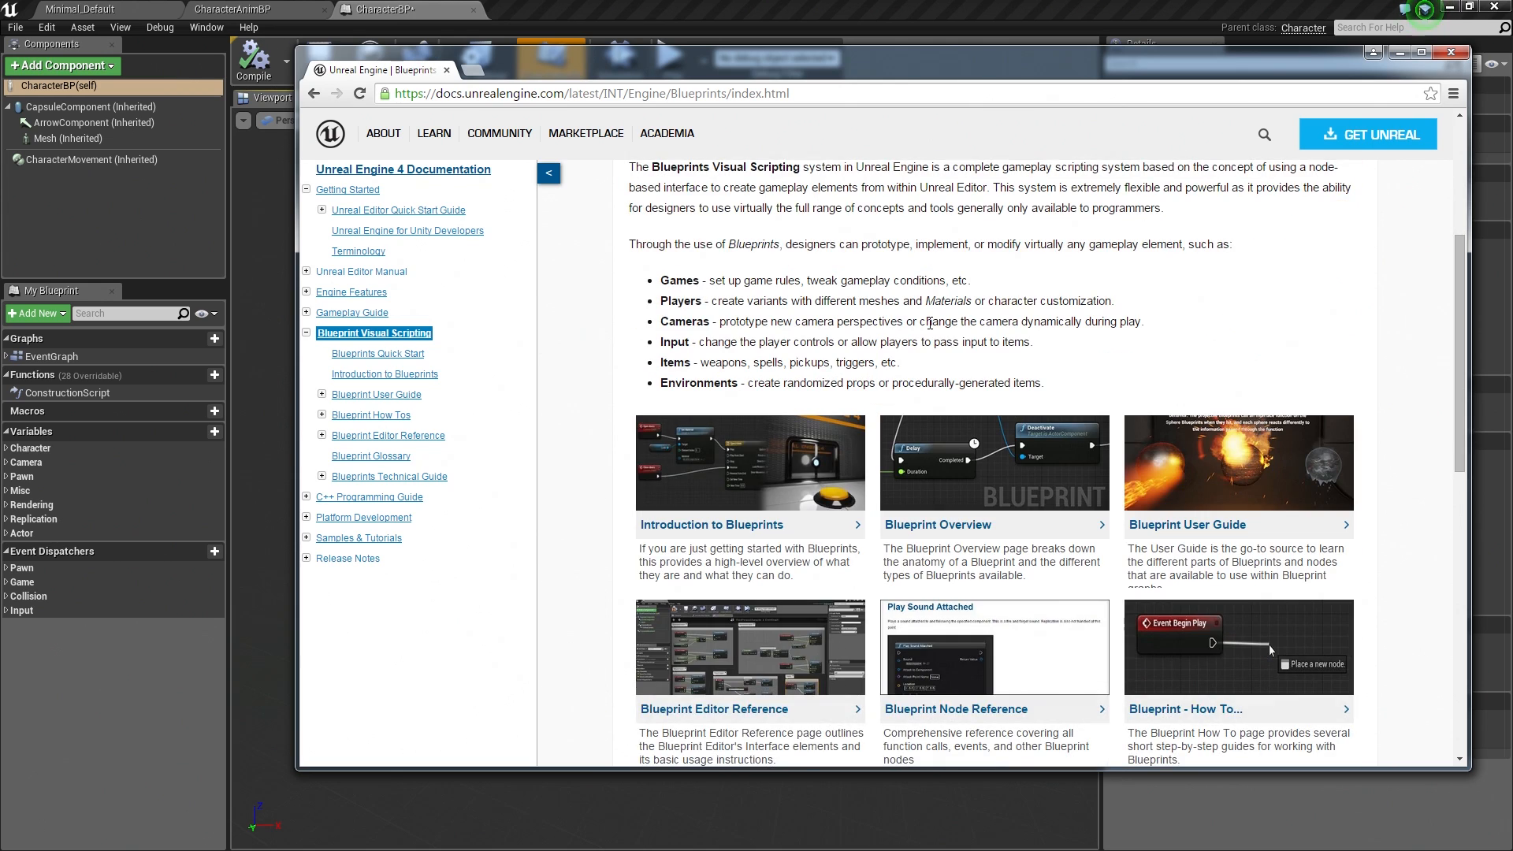
{"action": "scroll", "coordinate": [928, 321], "scroll_direction": "down", "scroll_amount": 1}
{"action": "scroll", "coordinate": [929, 325], "scroll_direction": "up", "scroll_amount": 2}
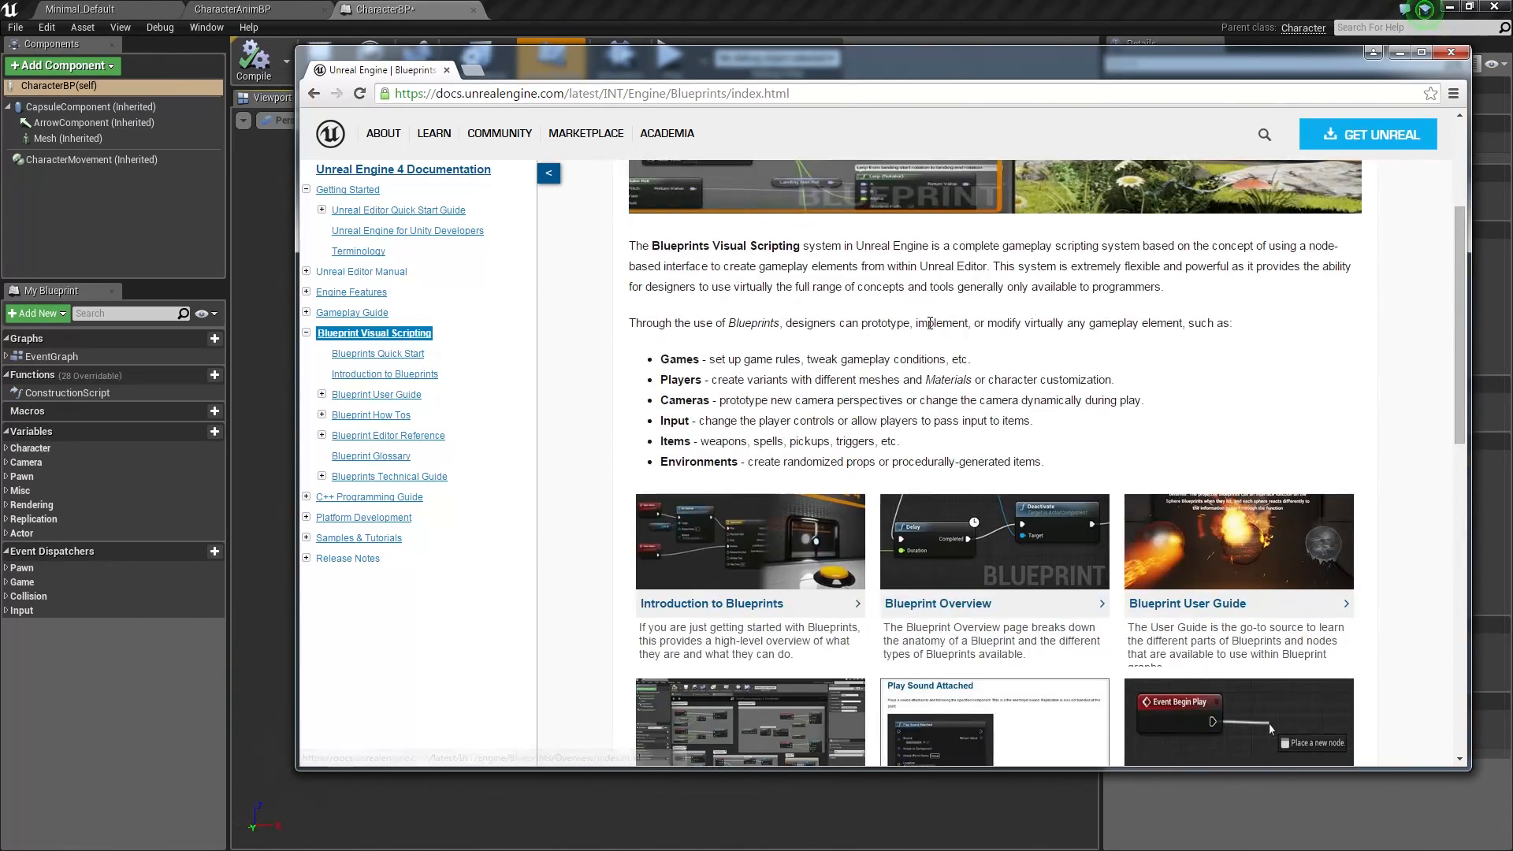
{"action": "scroll", "coordinate": [931, 330], "scroll_direction": "up", "scroll_amount": 3}
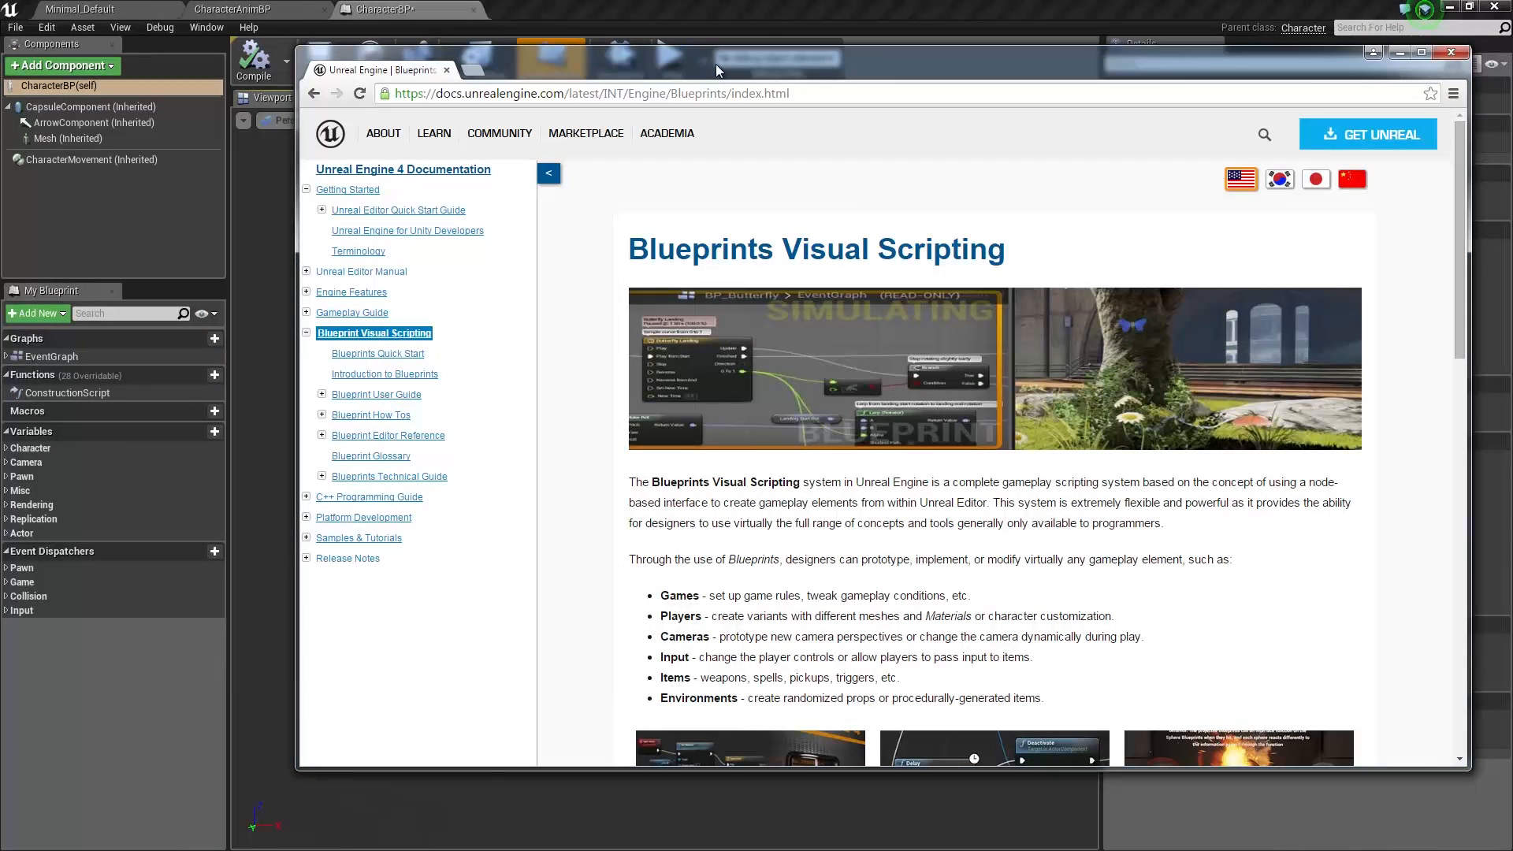
{"action": "left_click_drag", "start_coordinate": [716, 65], "coordinate": [810, 105]}
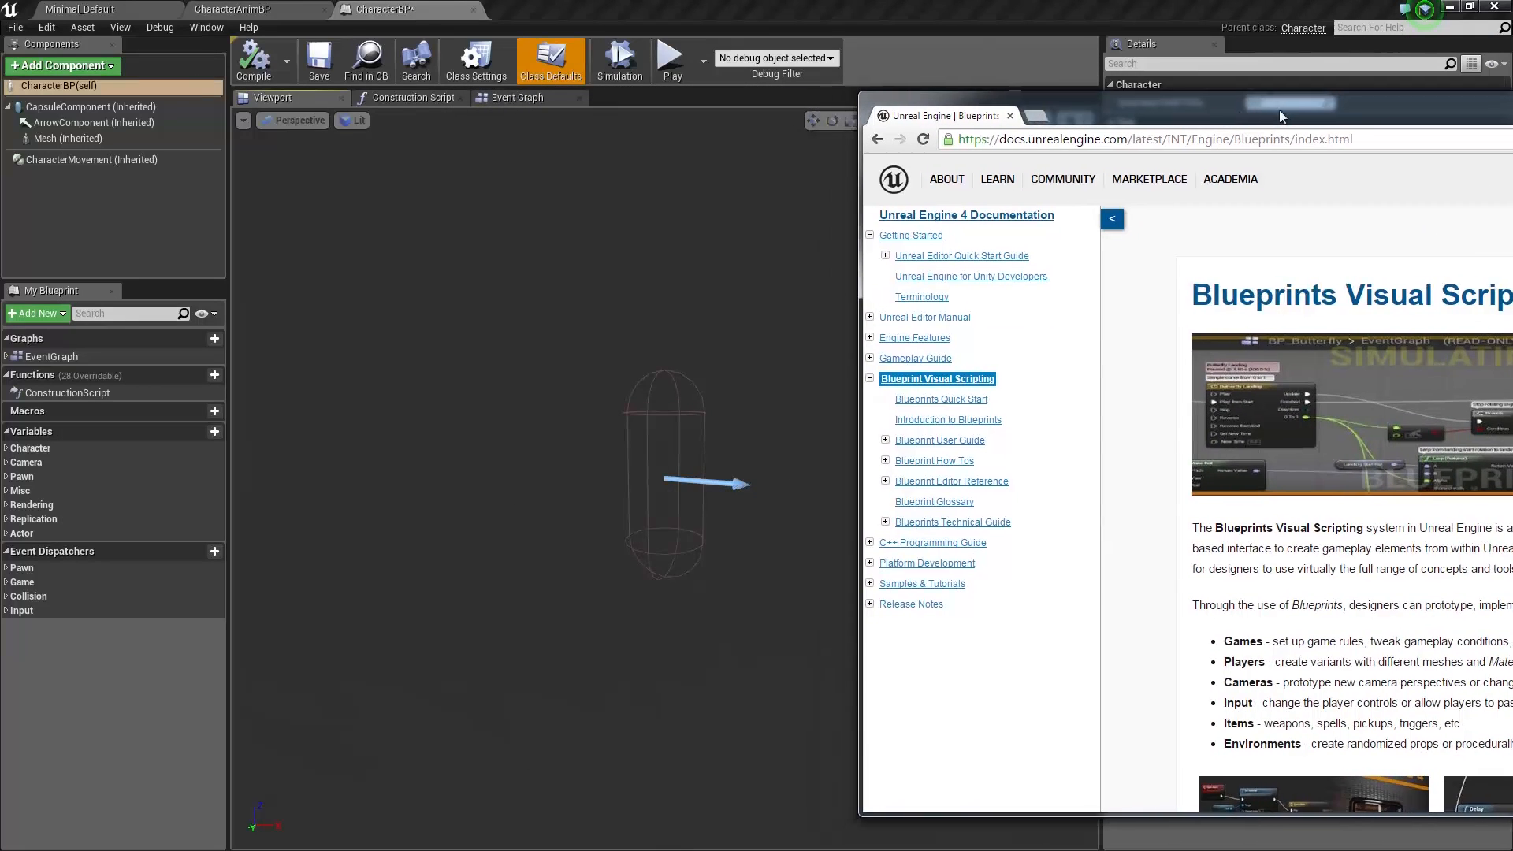
Slide the browser window off to the right so the CharacterBP editor is uncovered
{"action": "left_click_drag", "start_coordinate": [810, 105], "coordinate": [1512, 101]}
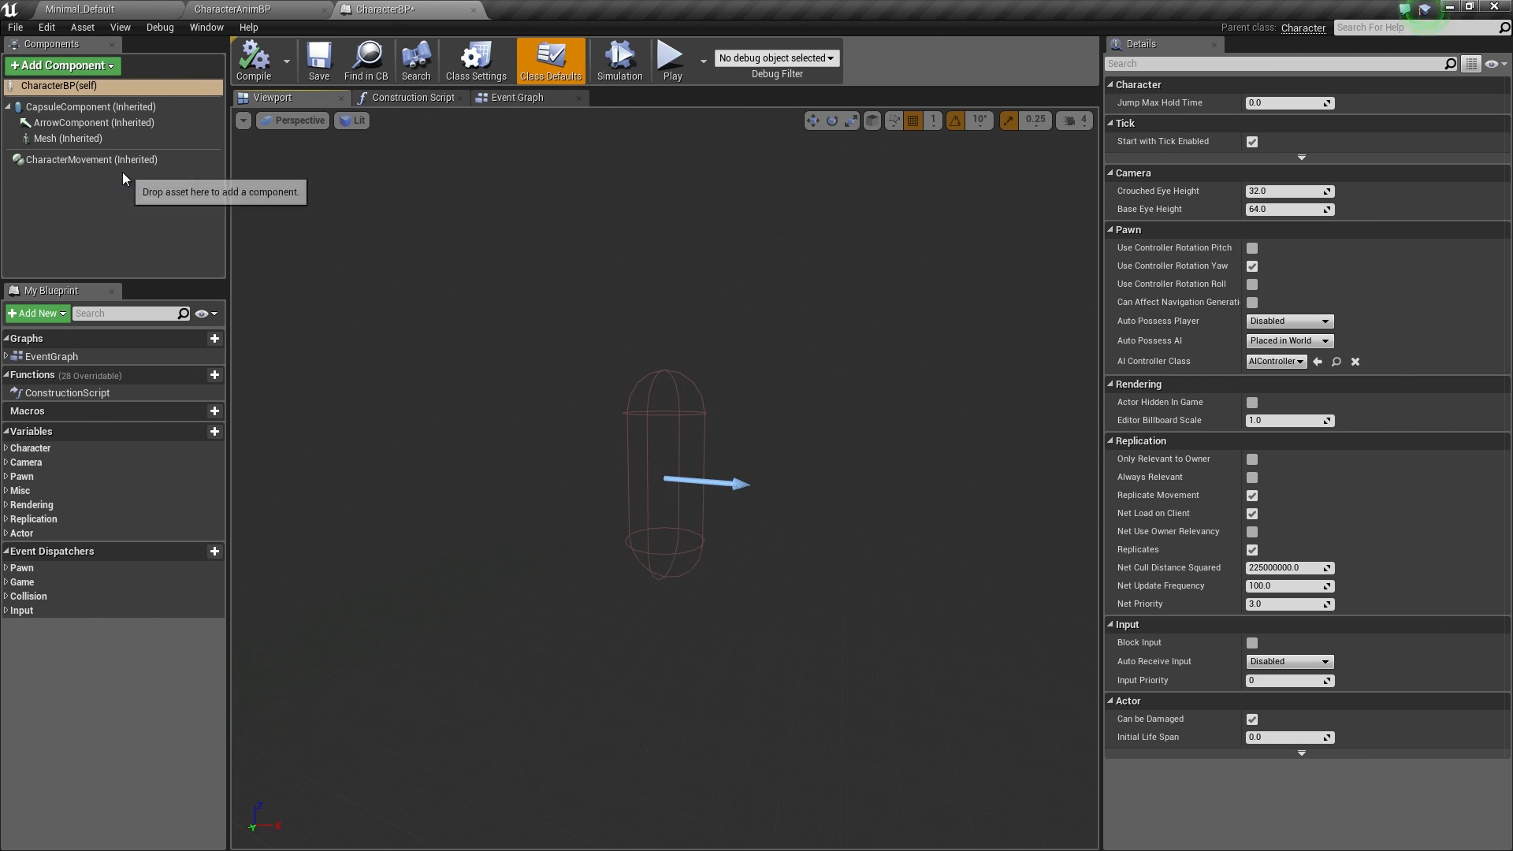
Inspect CharacterBP's inherited CapsuleComponent, ArrowComponent, Mesh and CharacterMovement details in turn
{"action": "left_click", "coordinate": [55, 113]}
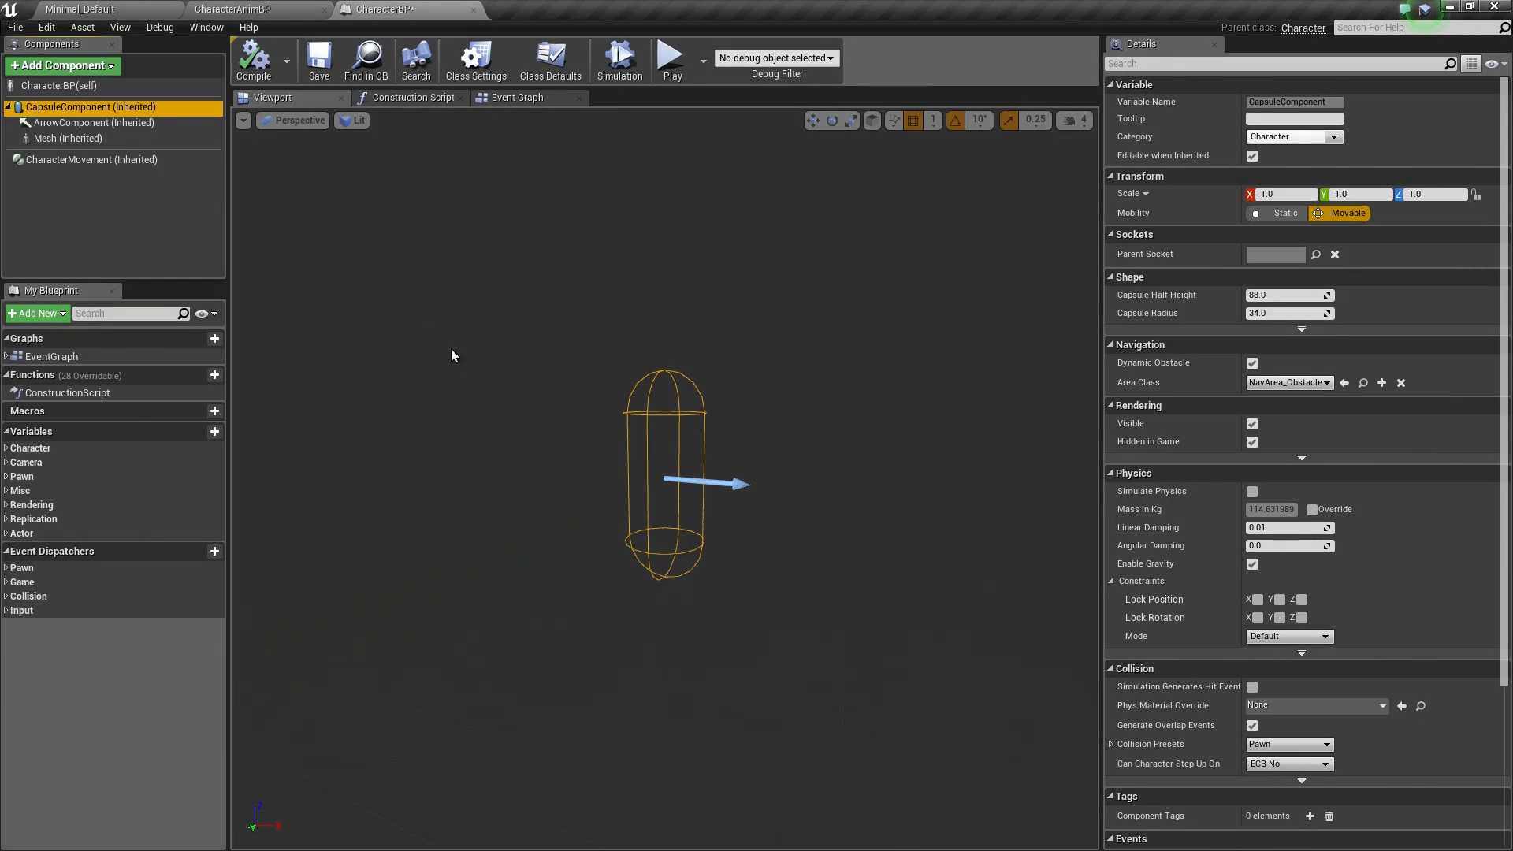
{"action": "left_click", "coordinate": [133, 122]}
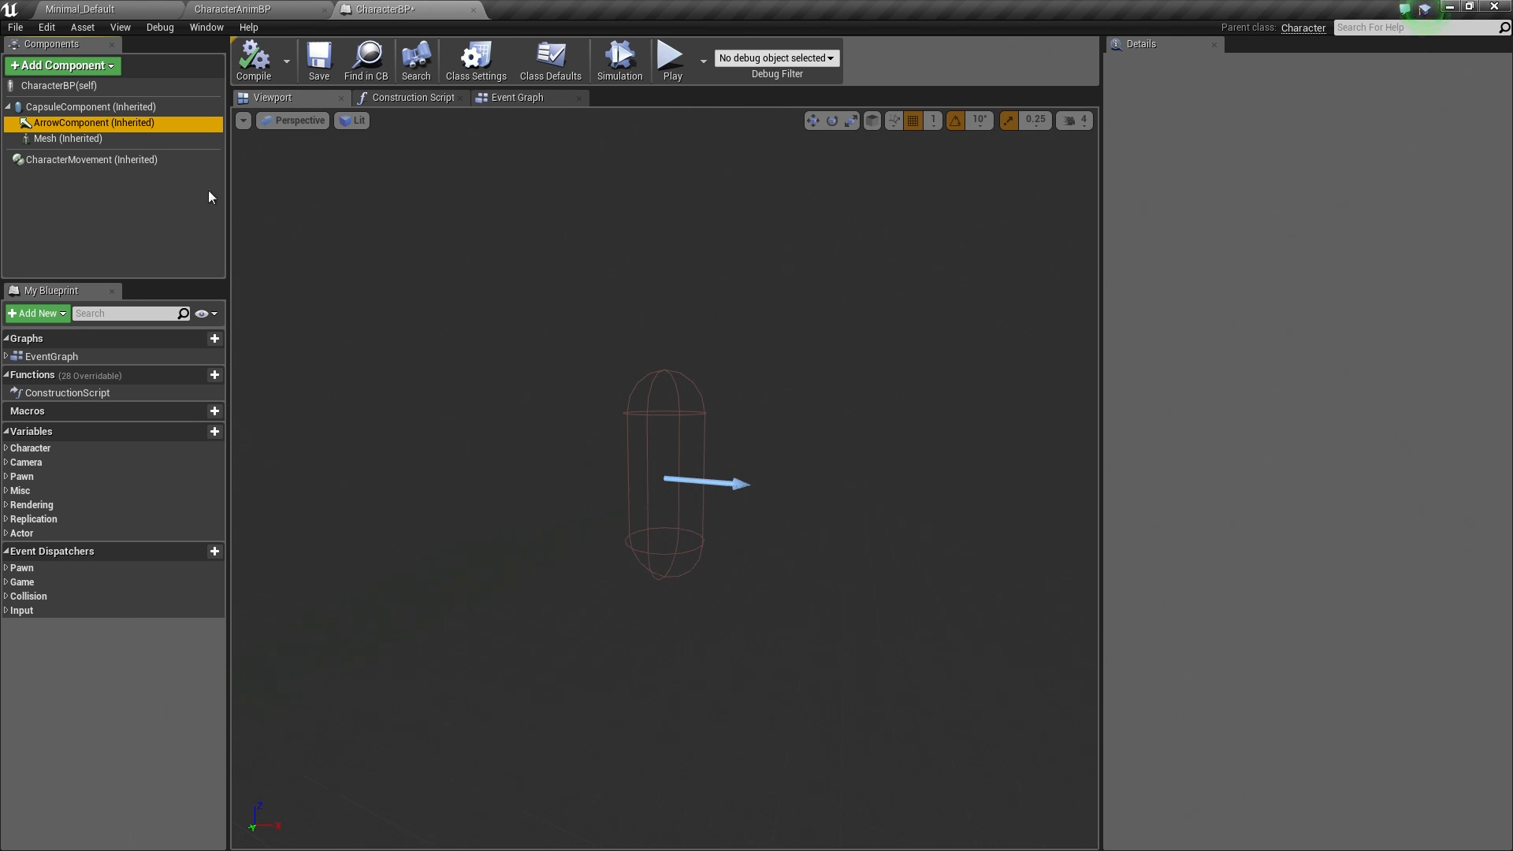
{"action": "left_click", "coordinate": [64, 143]}
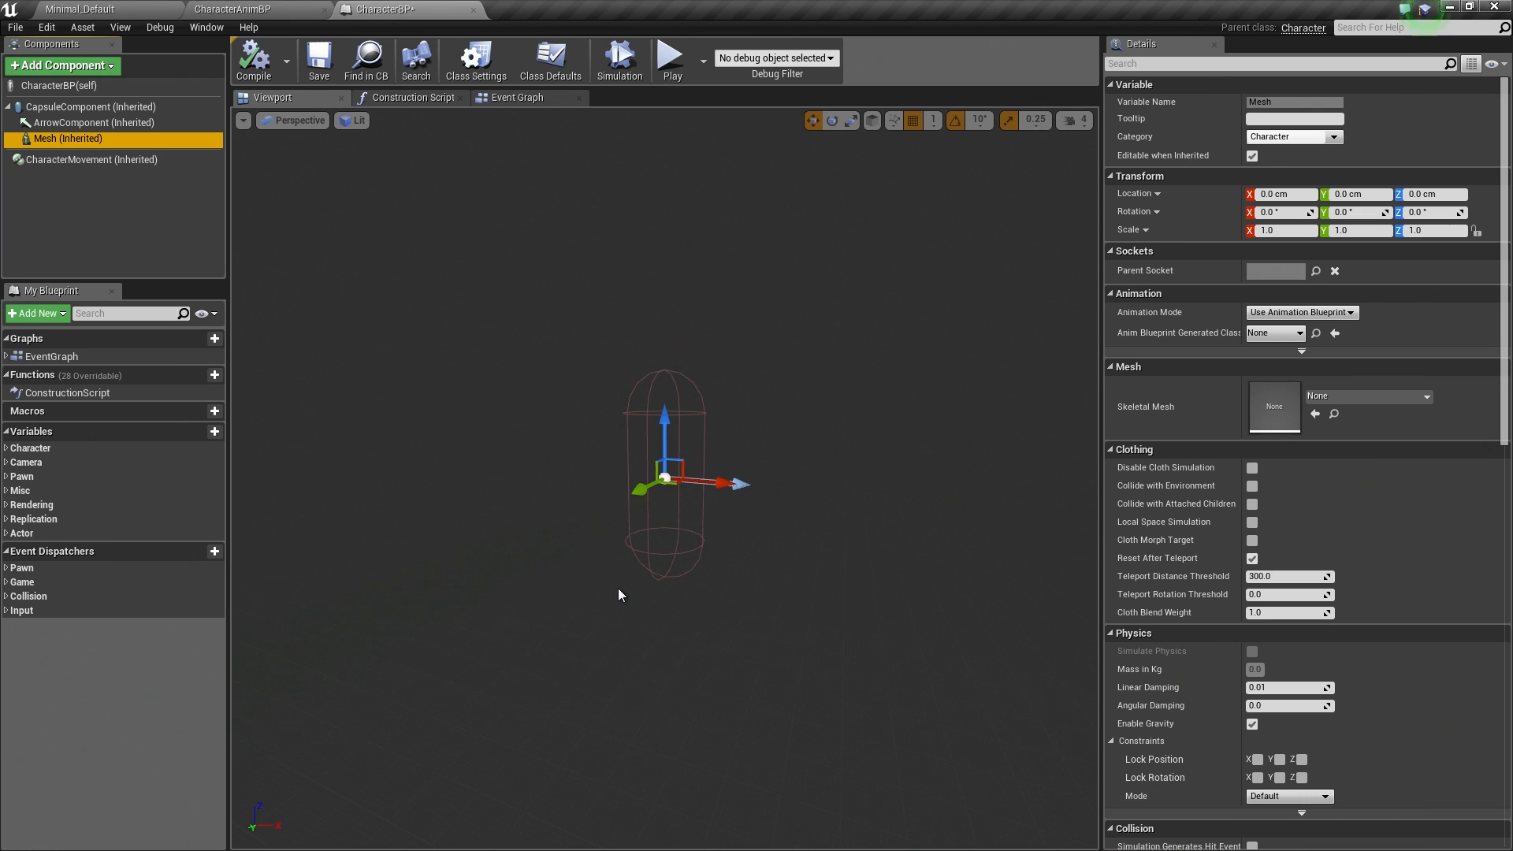
{"action": "left_click", "coordinate": [83, 160]}
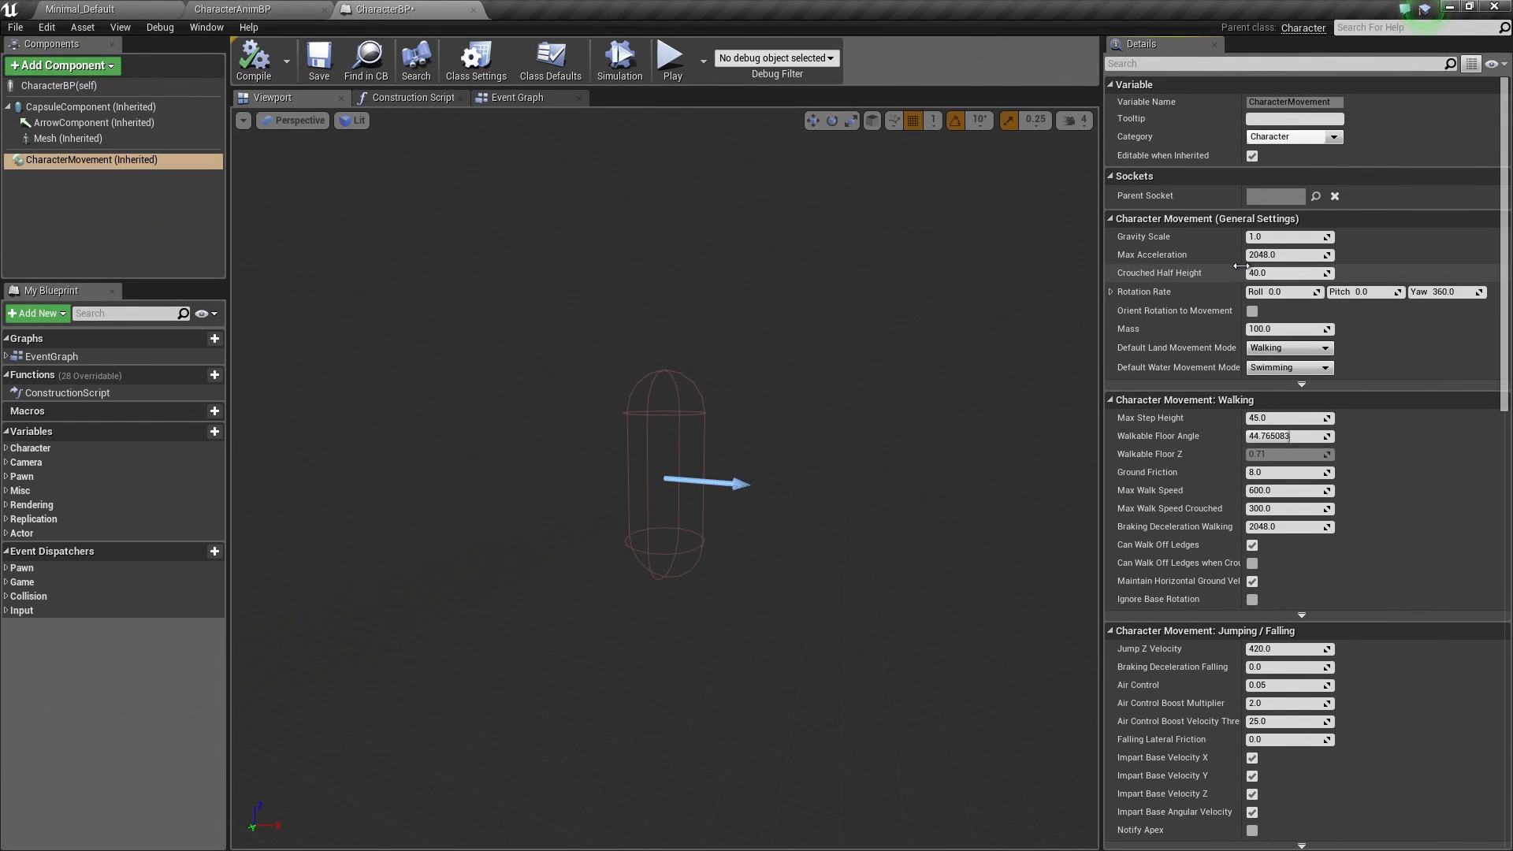
Widen the Details panel's property value column
{"action": "left_click_drag", "start_coordinate": [1242, 269], "coordinate": [1271, 268]}
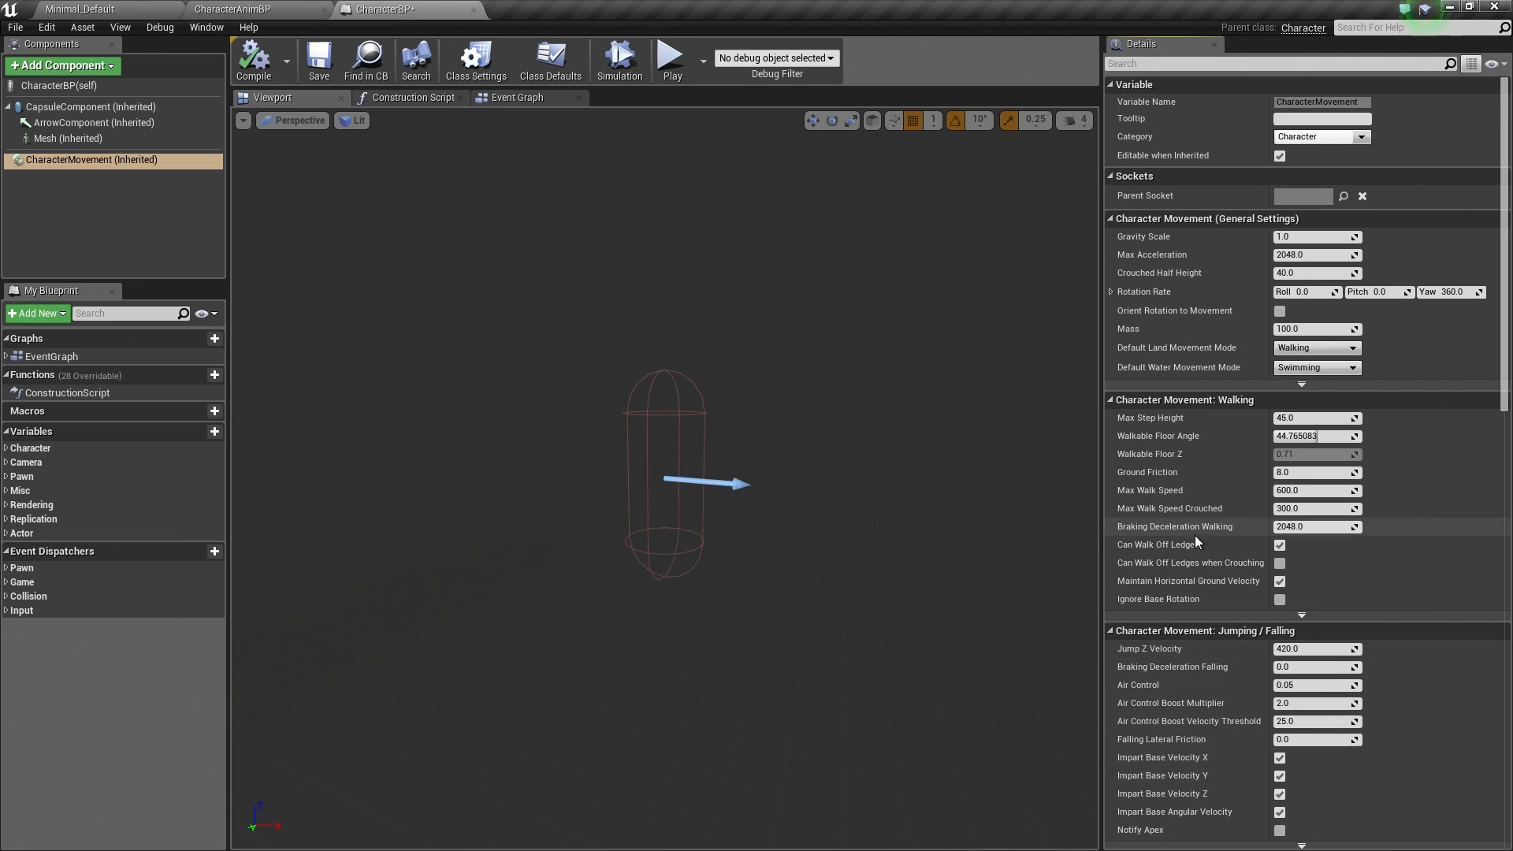
{"action": "scroll", "coordinate": [1193, 541], "scroll_direction": "down", "scroll_amount": 3}
{"action": "scroll", "coordinate": [1196, 557], "scroll_direction": "down", "scroll_amount": 1}
{"action": "scroll", "coordinate": [1203, 565], "scroll_direction": "down", "scroll_amount": 1}
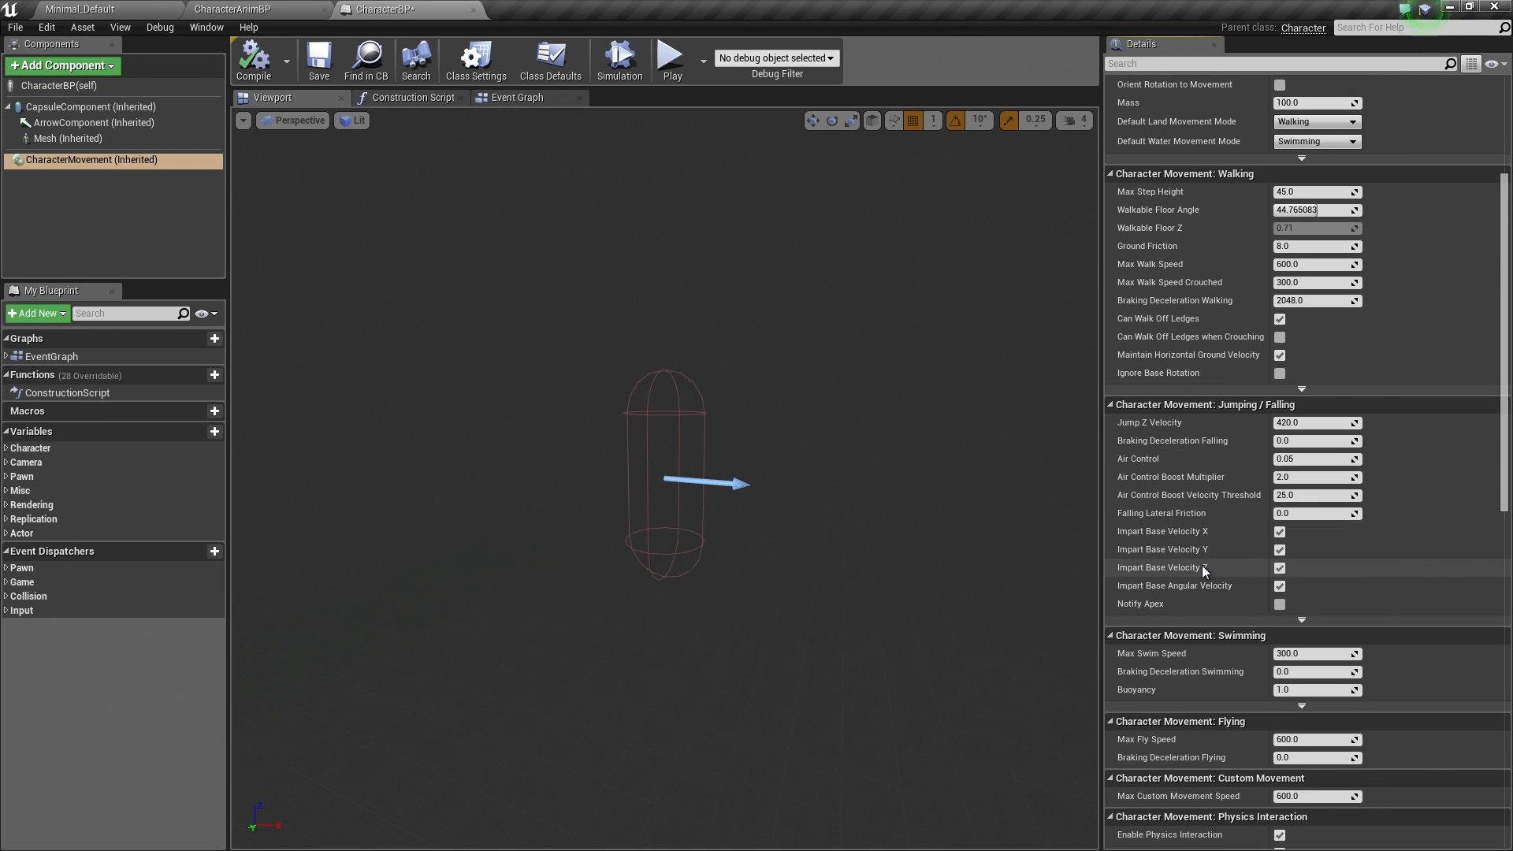
{"action": "scroll", "coordinate": [1208, 583], "scroll_direction": "up", "scroll_amount": 2}
{"action": "scroll", "coordinate": [1209, 583], "scroll_direction": "up", "scroll_amount": 3}
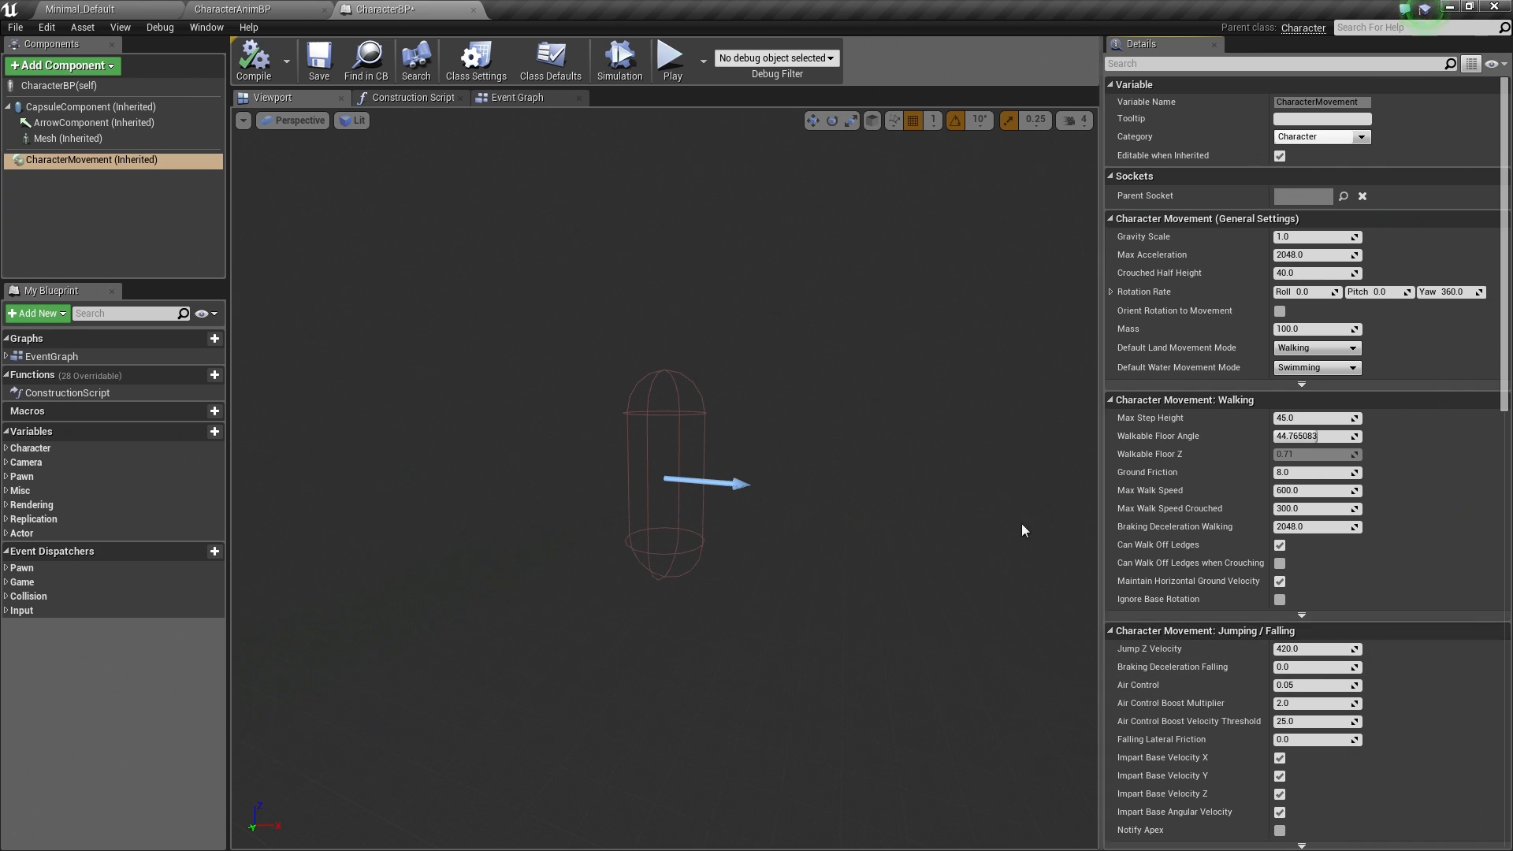
Assign SK_Mannequin as the Mesh's skeletal mesh and lower it to the capsule bottom
{"action": "left_click", "coordinate": [53, 140]}
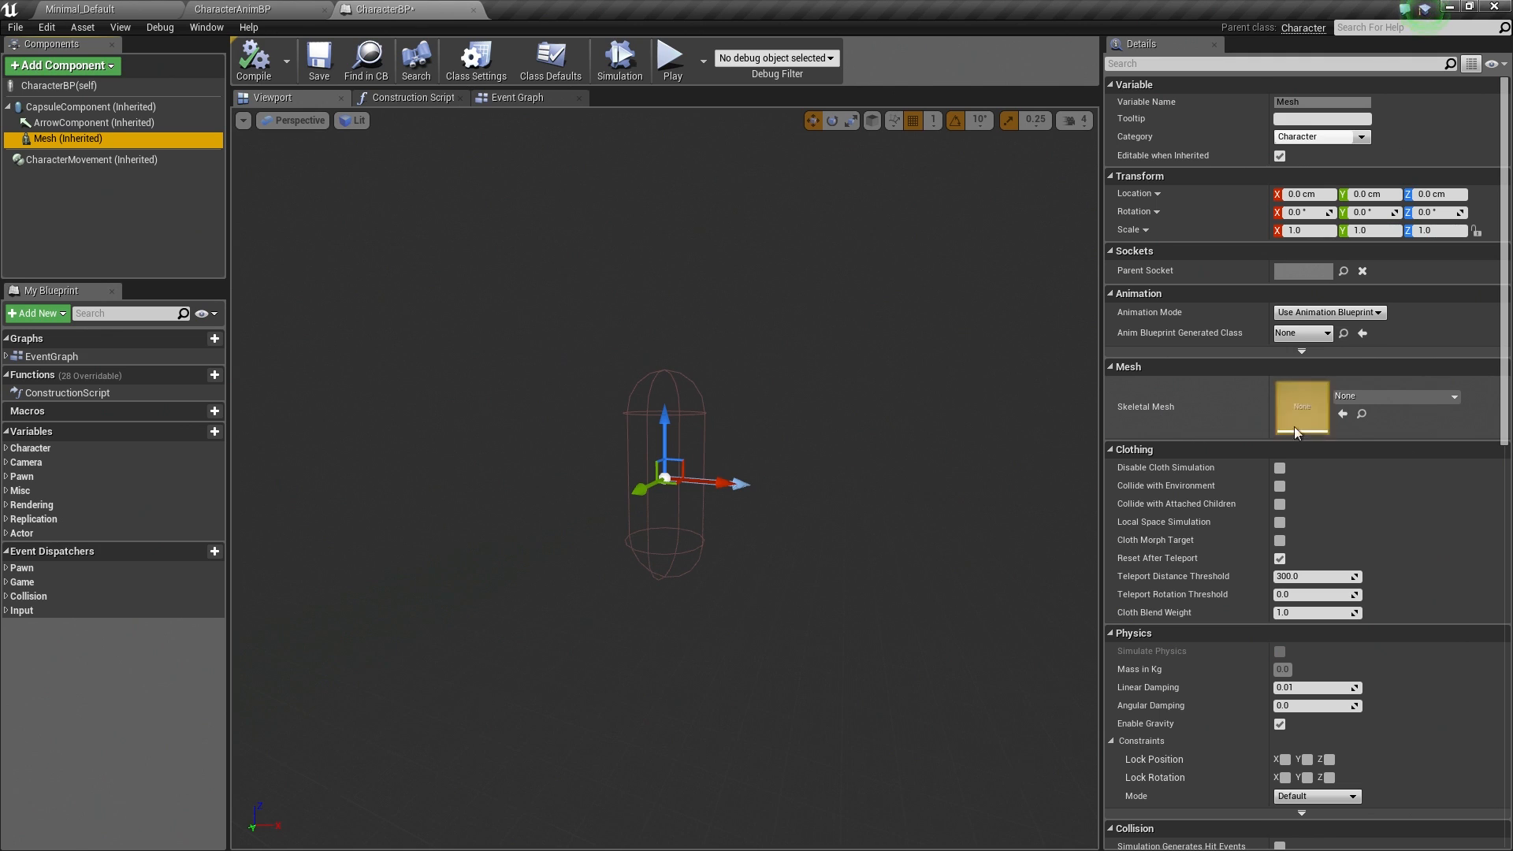
{"action": "left_click", "coordinate": [1407, 398]}
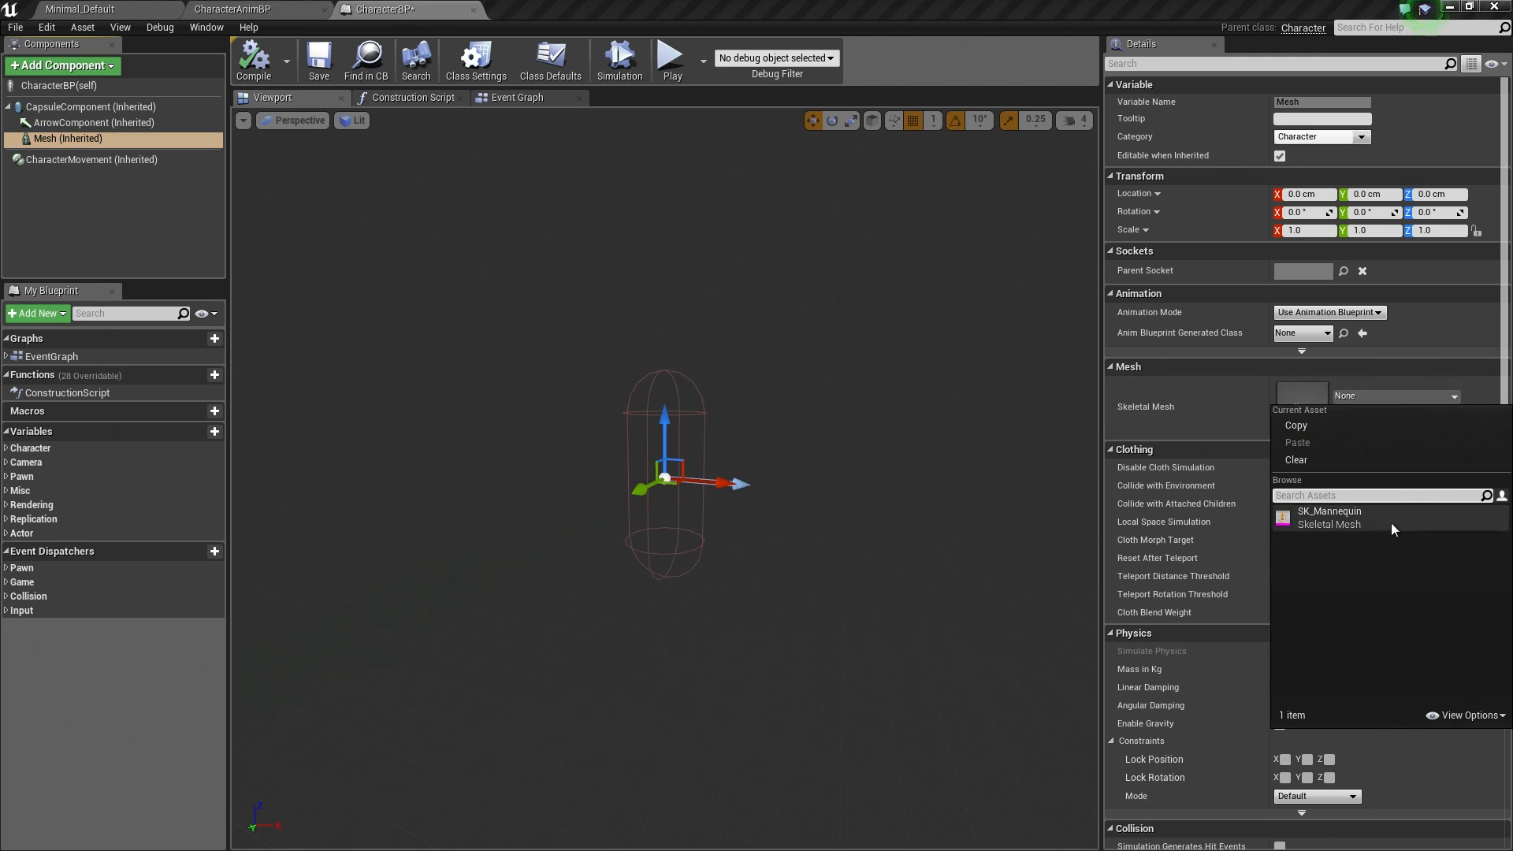
{"action": "left_click", "coordinate": [1336, 524]}
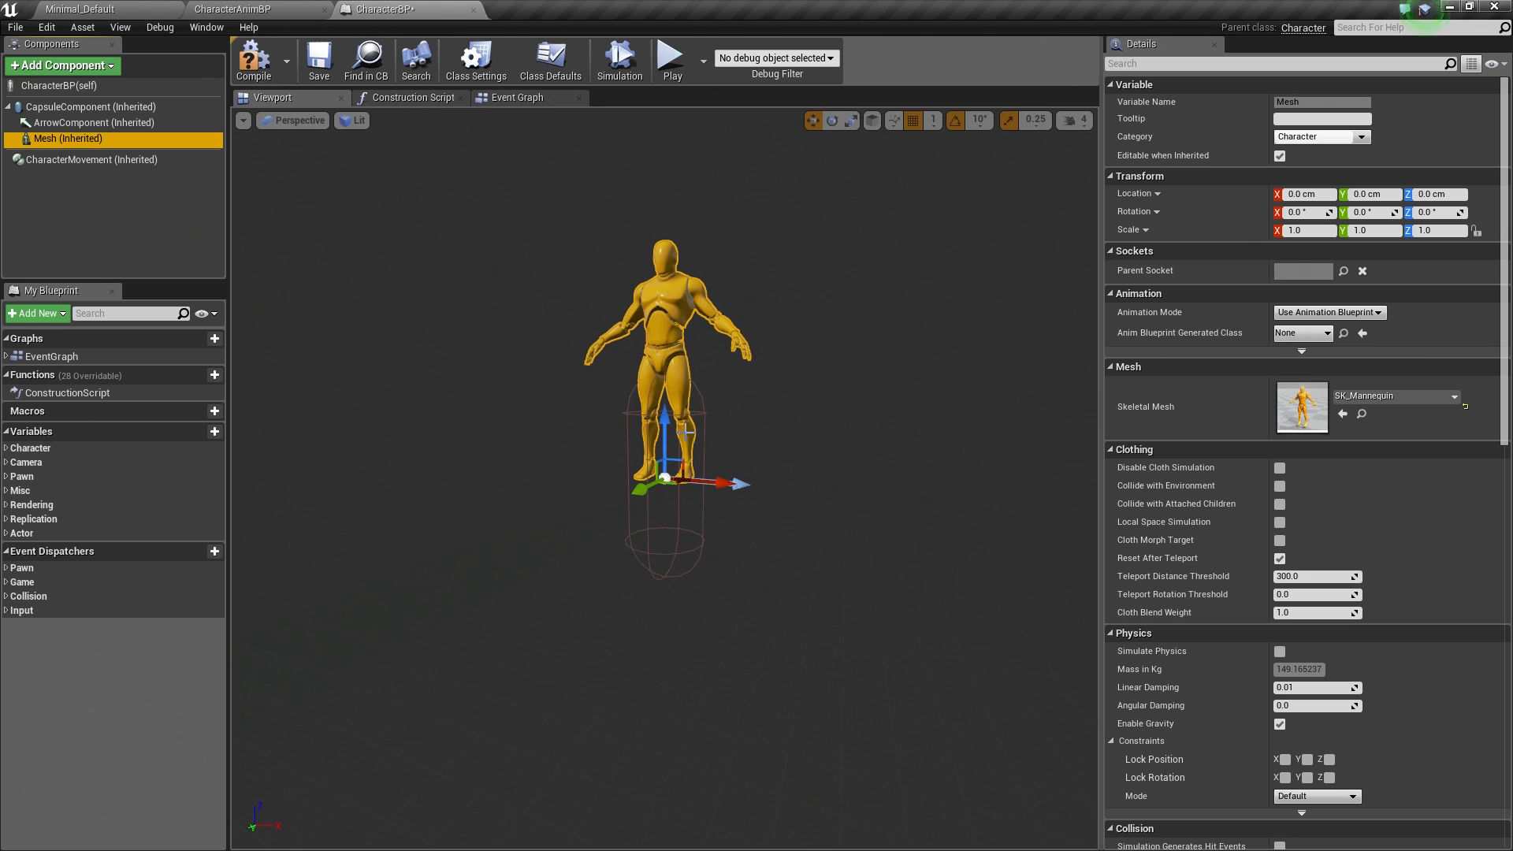
{"action": "left_click", "coordinate": [666, 420]}
{"action": "left_click_drag", "start_coordinate": [666, 420], "coordinate": [684, 522]}
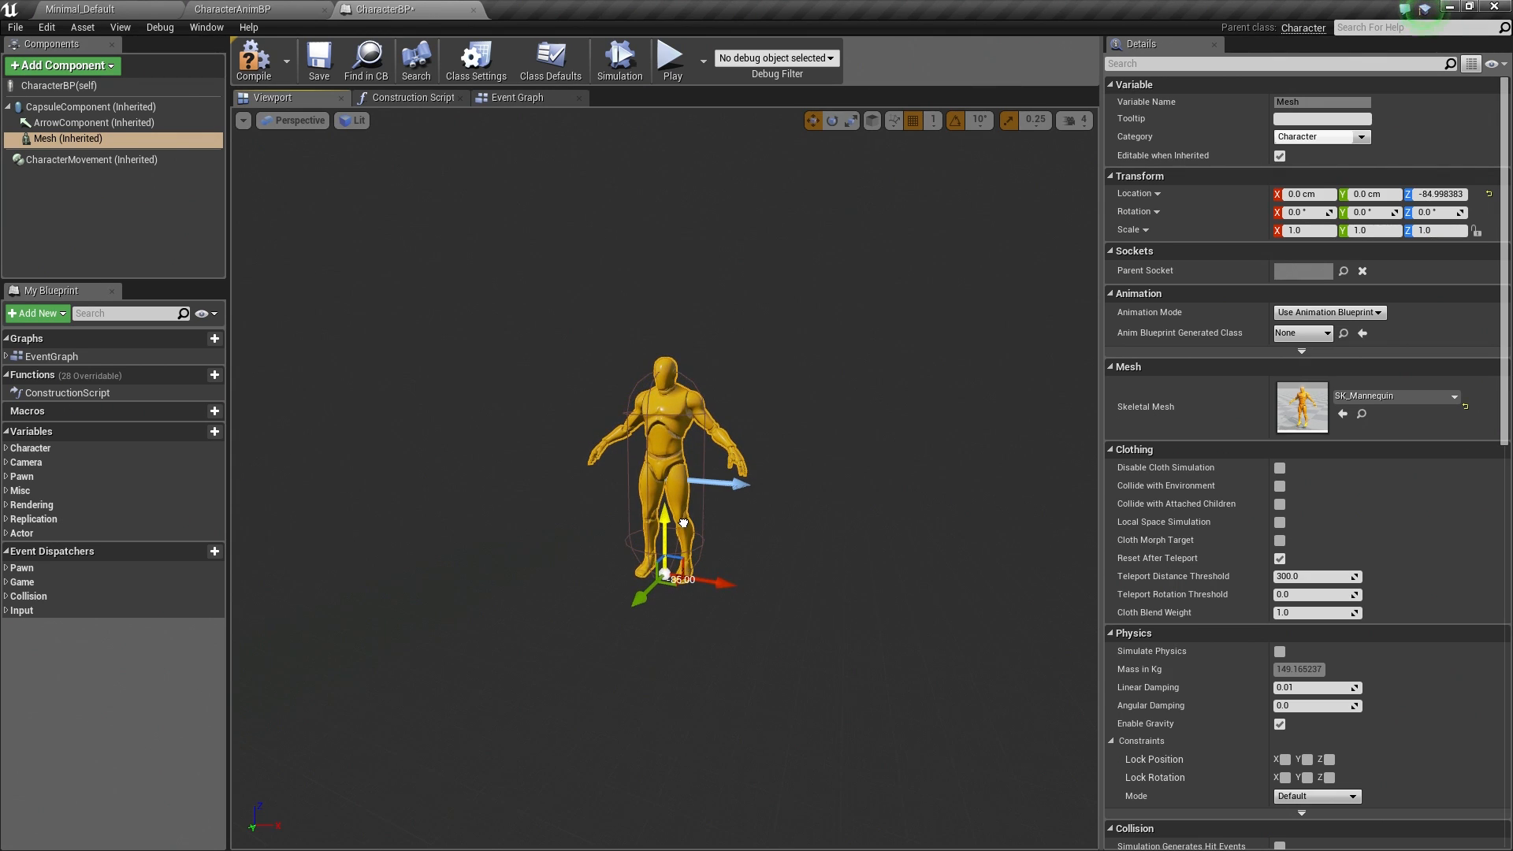
{"action": "left_click_drag", "start_coordinate": [684, 522], "coordinate": [685, 528]}
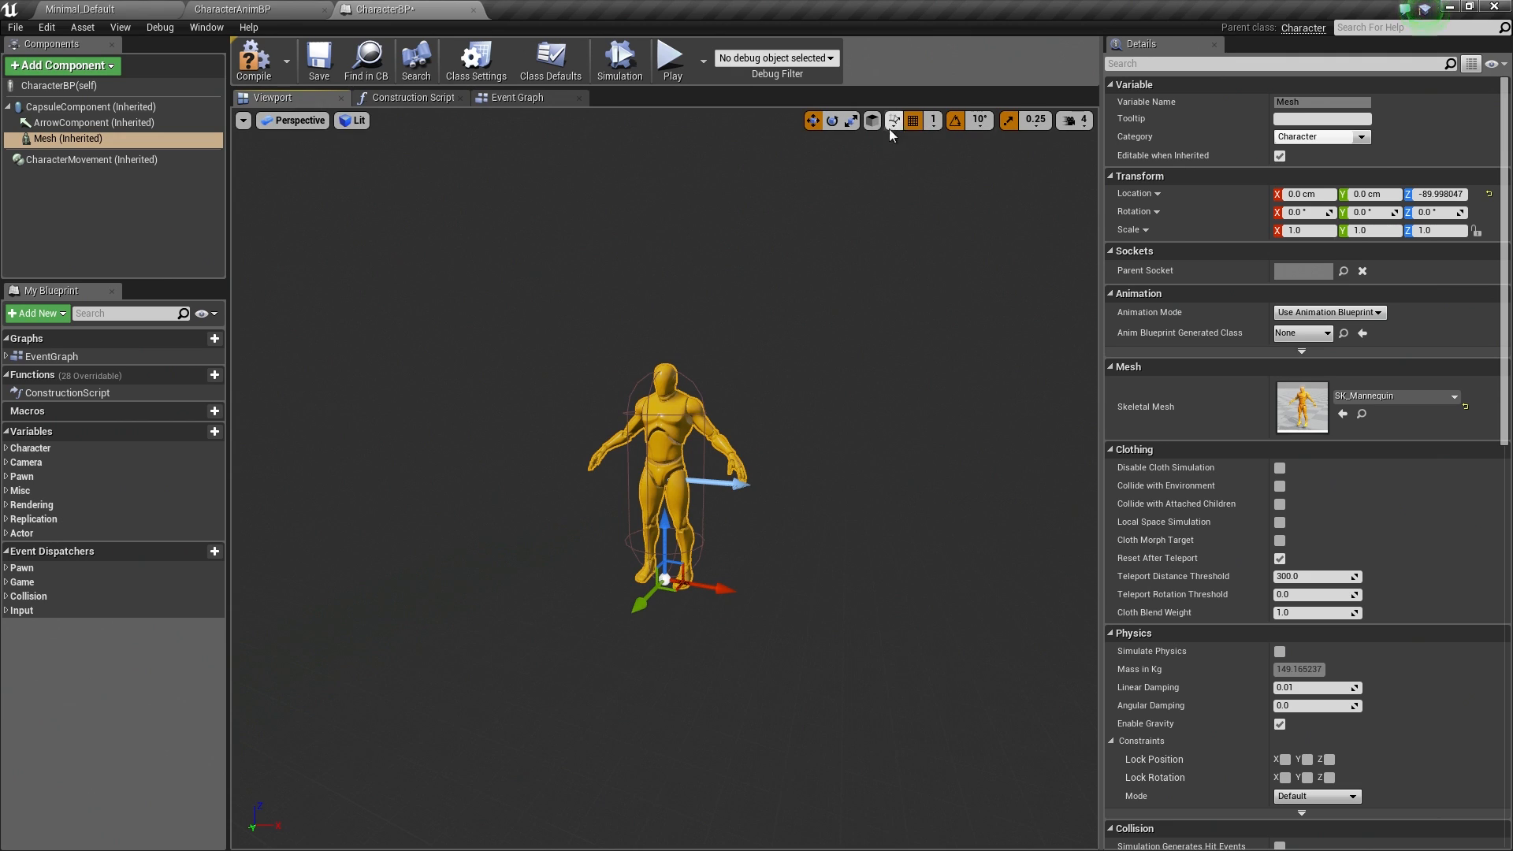
Set the viewport position snap size to 10
{"action": "left_click", "coordinate": [934, 120]}
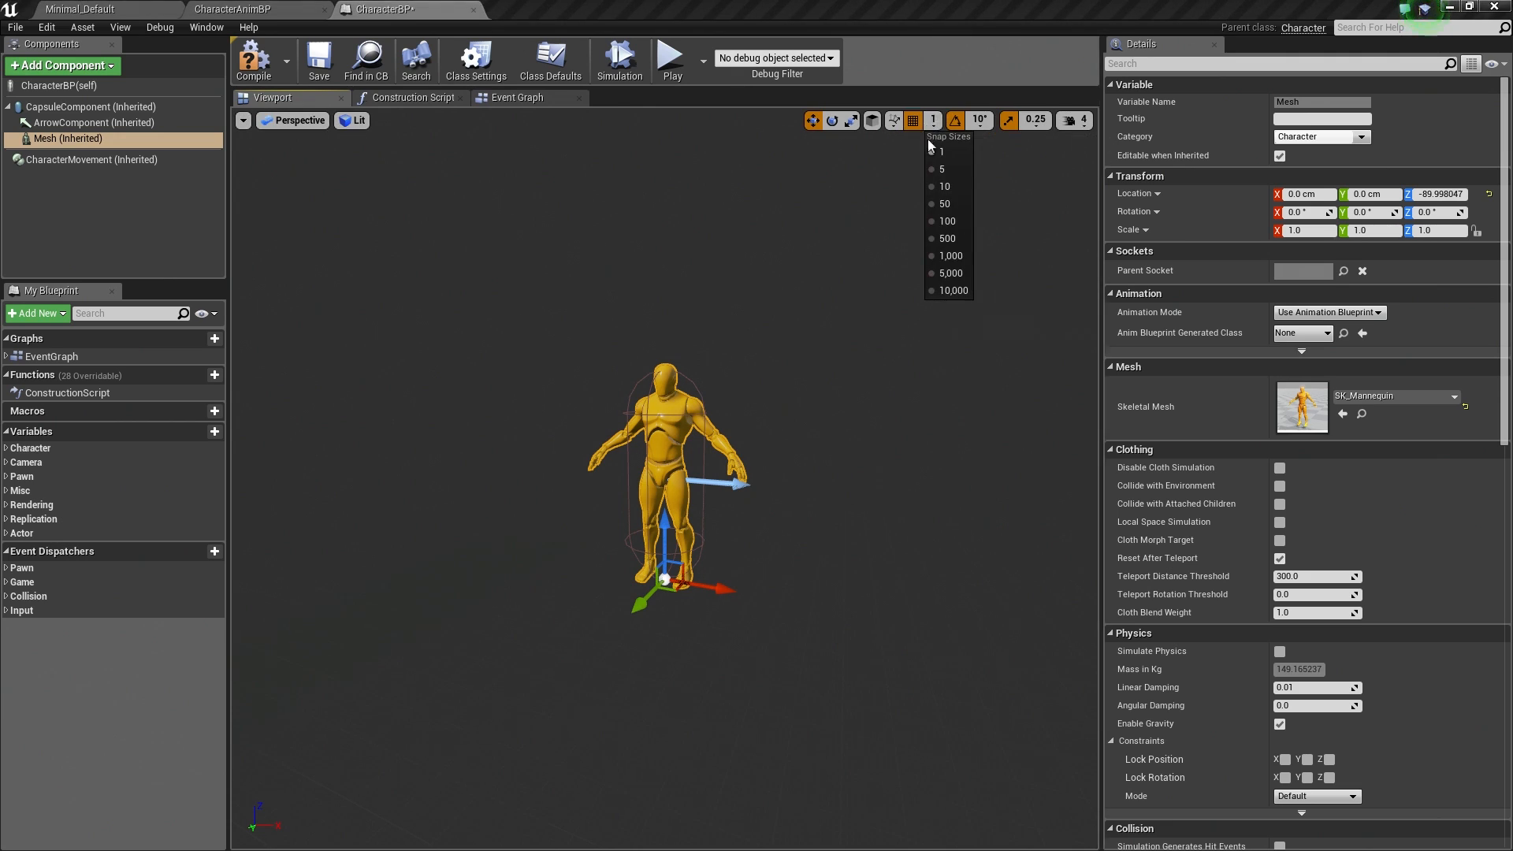
{"action": "left_click", "coordinate": [940, 186]}
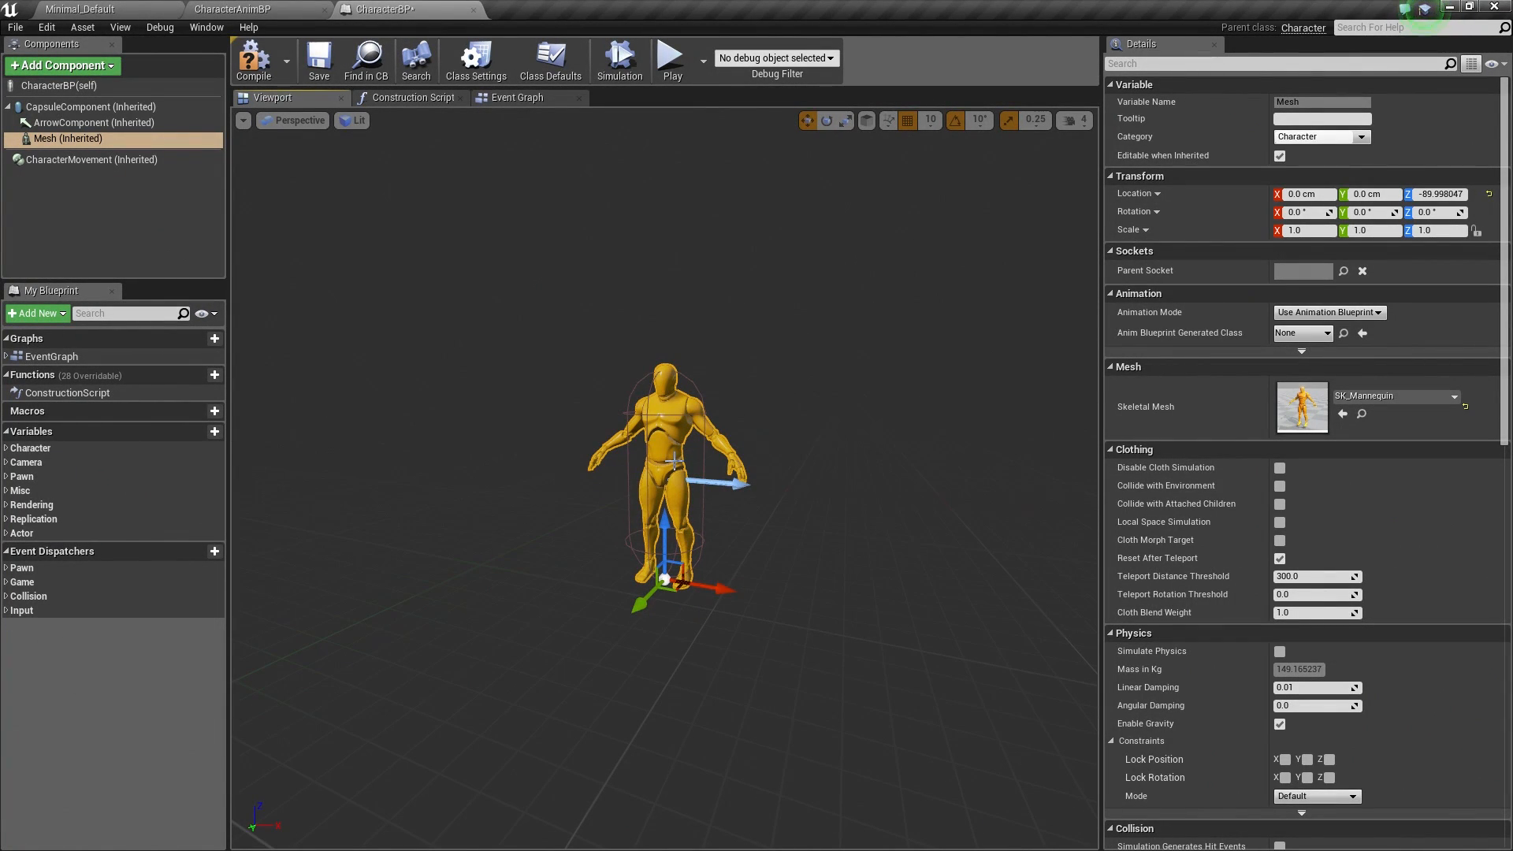
Rotate the mannequin mesh -90° in yaw to face the forward arrow, then return to translate mode
{"action": "key", "text": "e"}
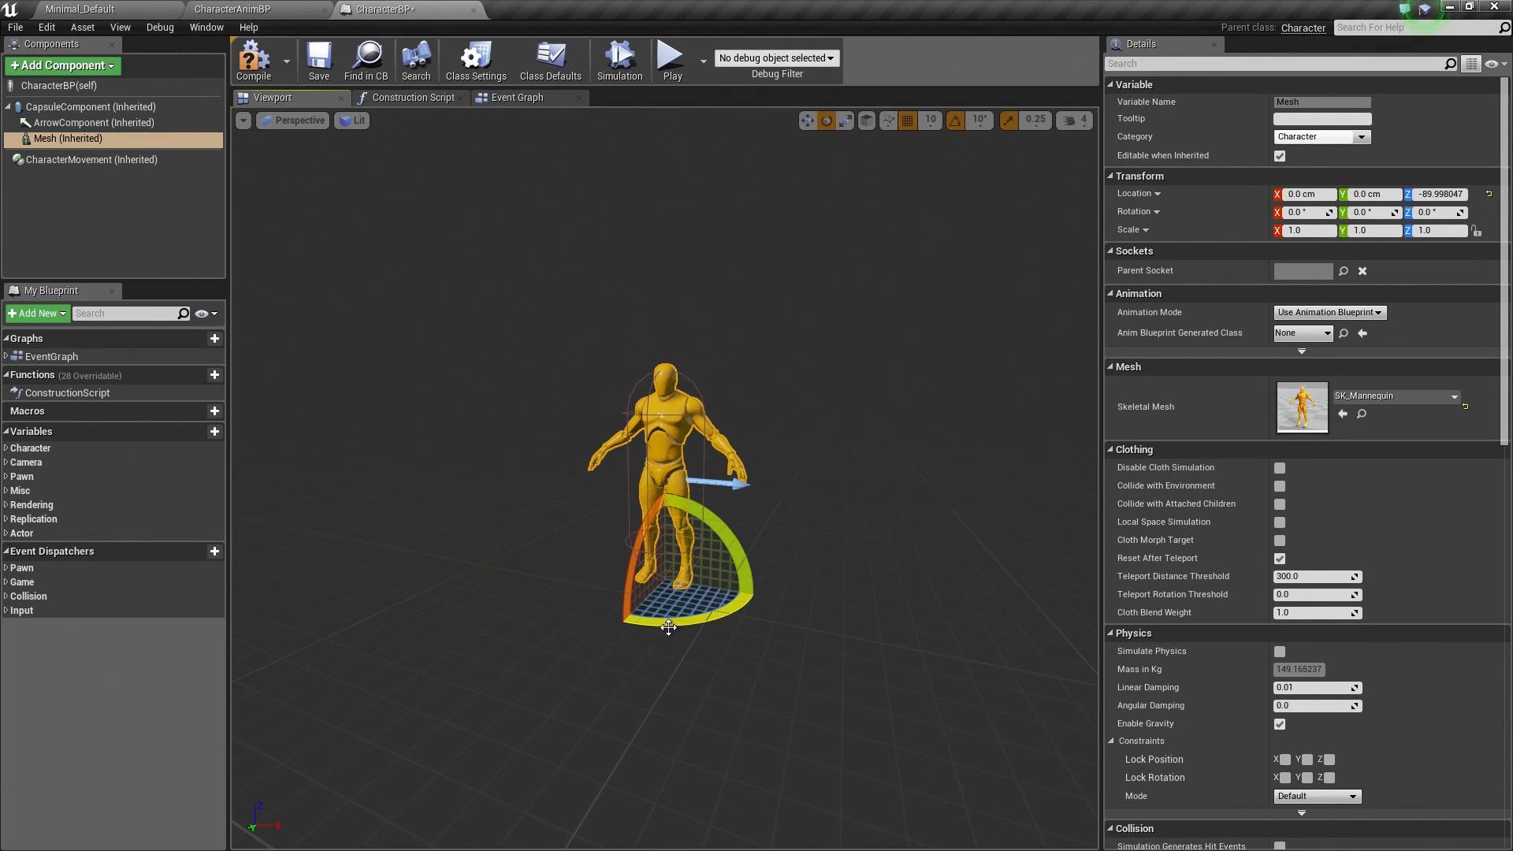
{"action": "mouse_move", "coordinate": [655, 623]}
{"action": "left_mouse_down"}
{"action": "mouse_move", "coordinate": [761, 595]}
{"action": "mouse_move", "coordinate": [751, 611]}
{"action": "mouse_move", "coordinate": [759, 595]}
{"action": "left_mouse_up"}
{"action": "mouse_move", "coordinate": [774, 479]}
{"action": "left_mouse_down"}
{"action": "mouse_move", "coordinate": [829, 479]}
{"action": "mouse_move", "coordinate": [775, 479]}
{"action": "left_mouse_up"}
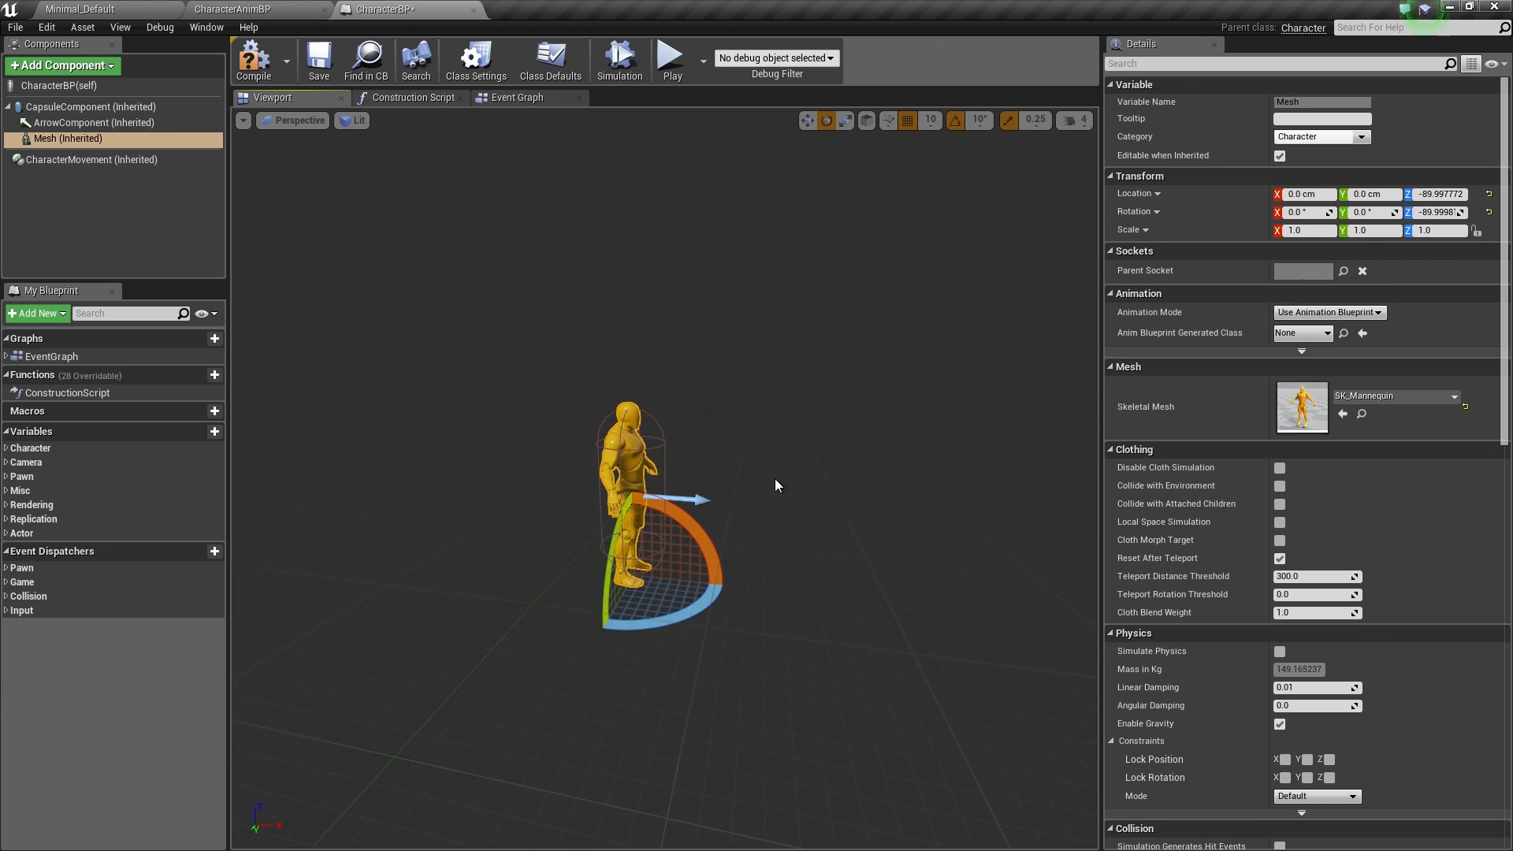
{"action": "key", "text": "w"}
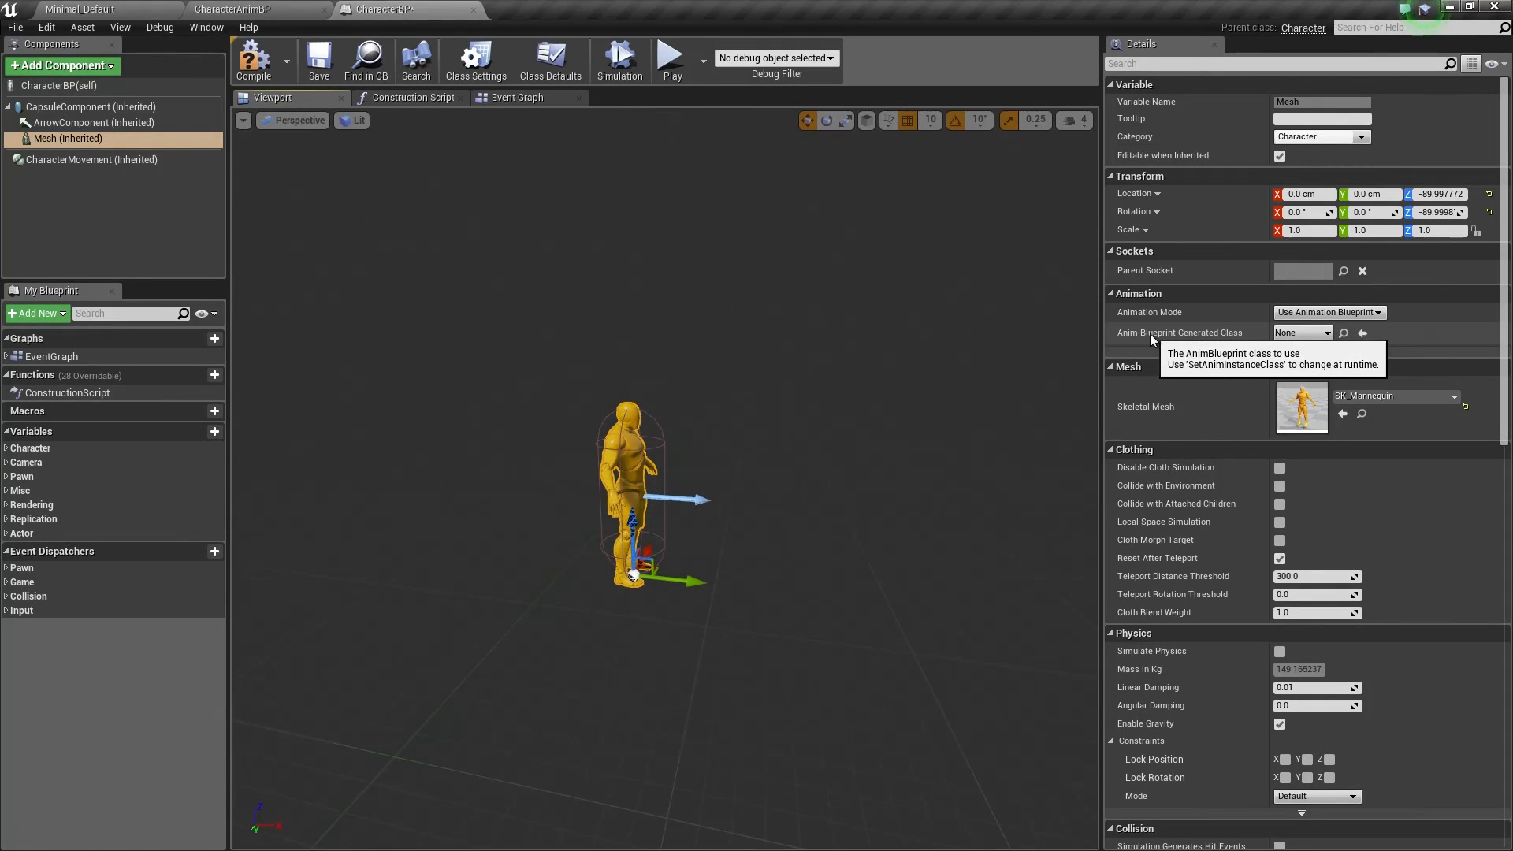
{"action": "mouse_move", "coordinate": [1149, 312]}
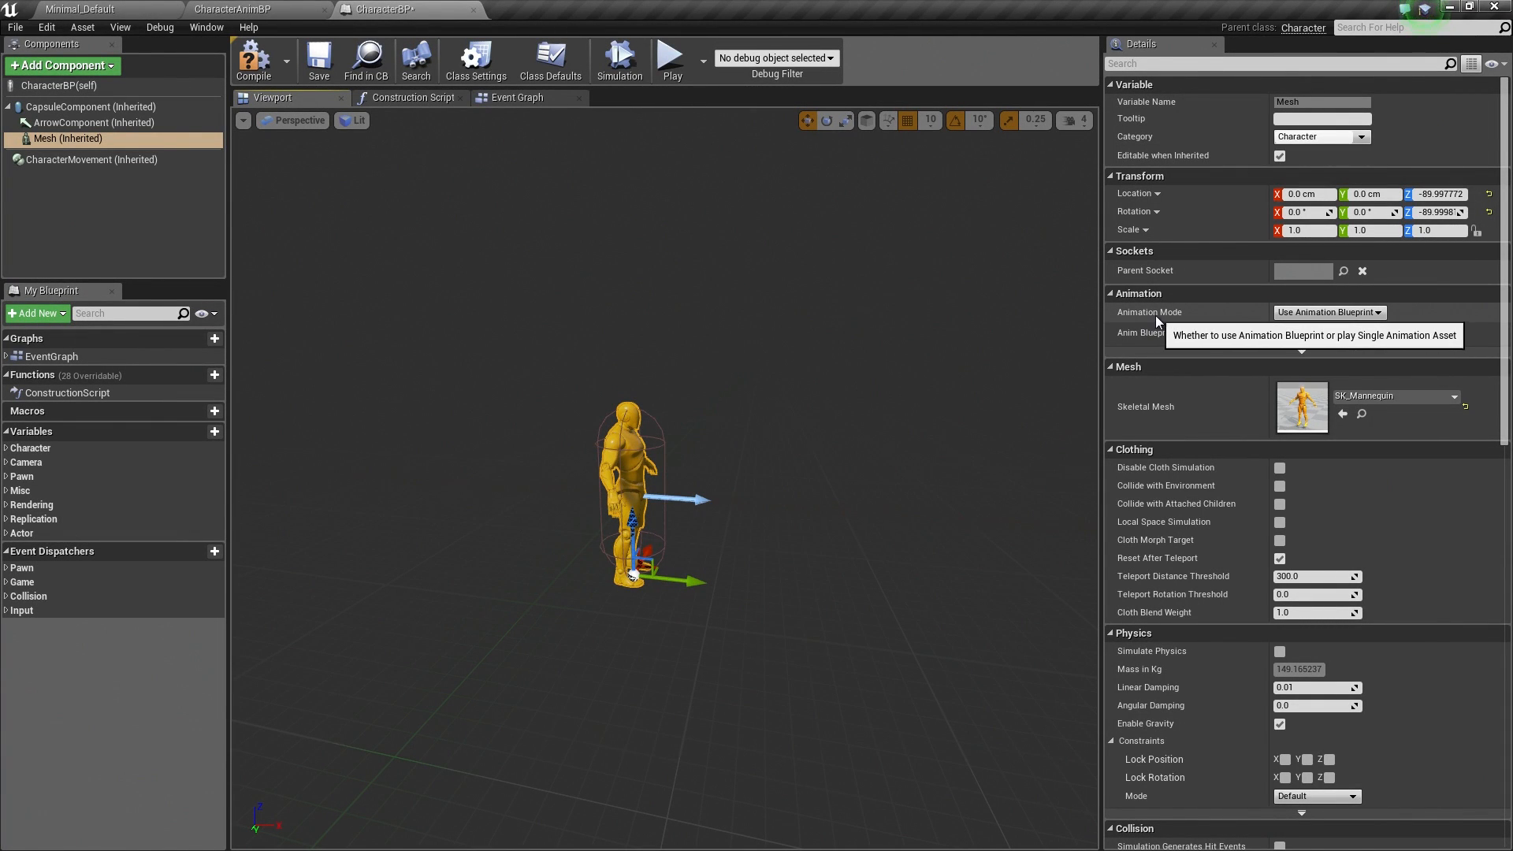
Keep Use Animation Blueprint mode and set the mesh's Anim Class to CharacterAnimBP
{"action": "left_click", "coordinate": [1312, 315]}
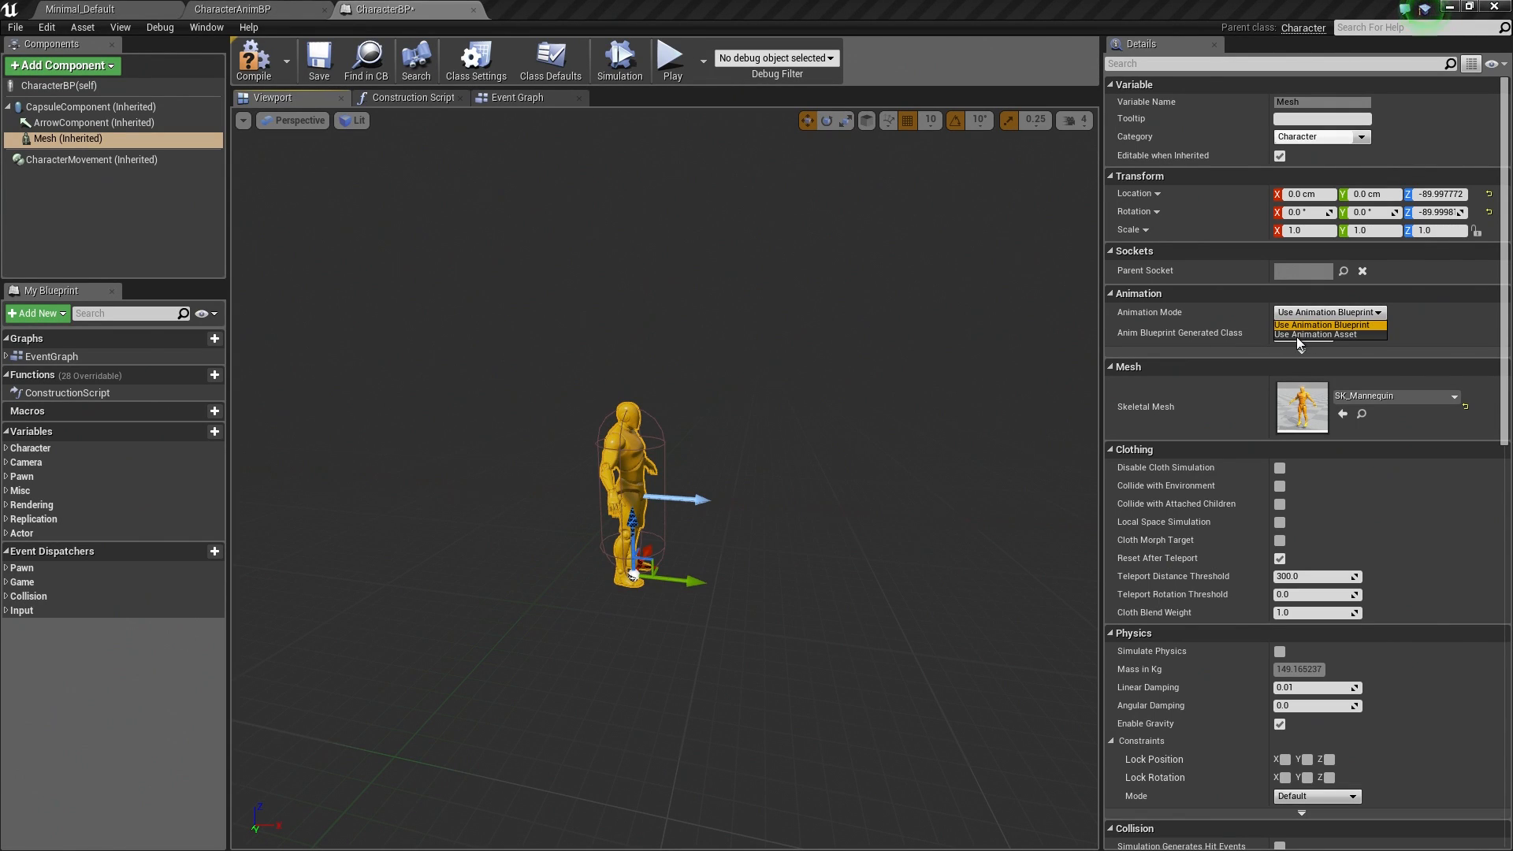
{"action": "left_click", "coordinate": [1299, 337]}
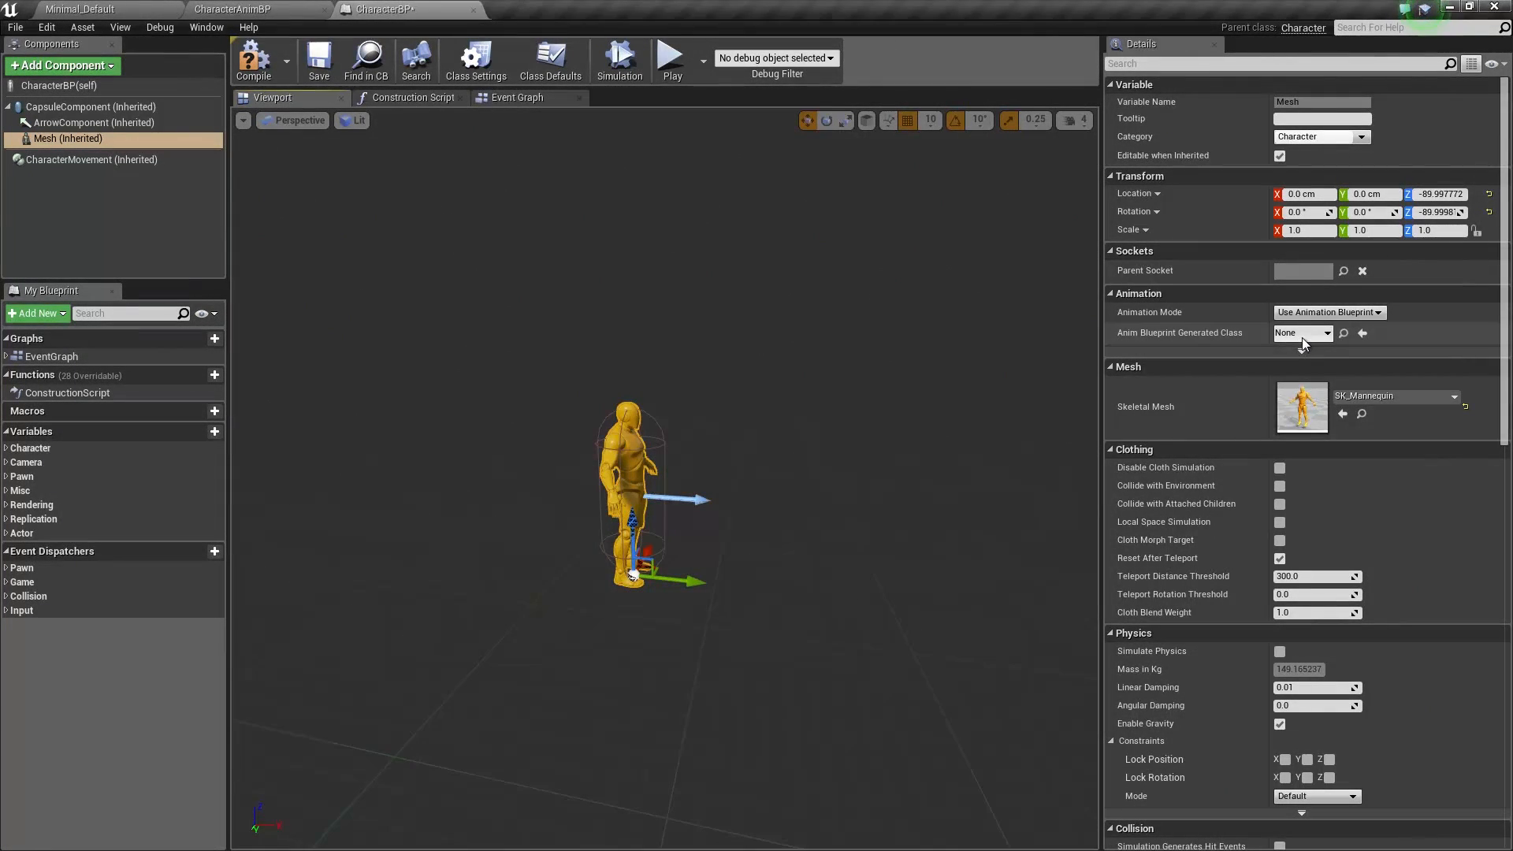
{"action": "left_click", "coordinate": [1302, 335]}
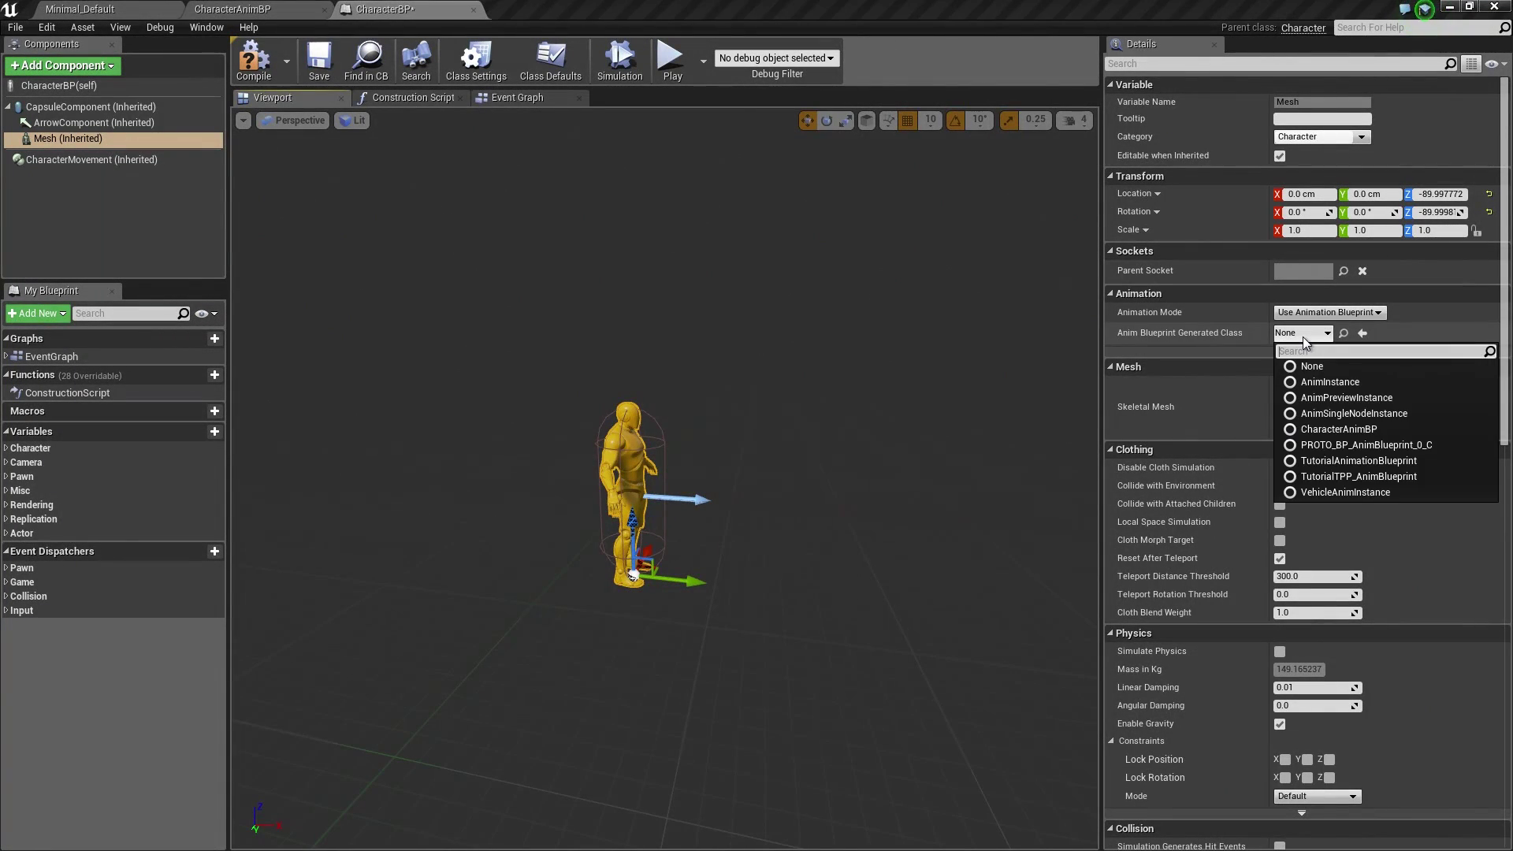
{"action": "left_click", "coordinate": [1325, 432]}
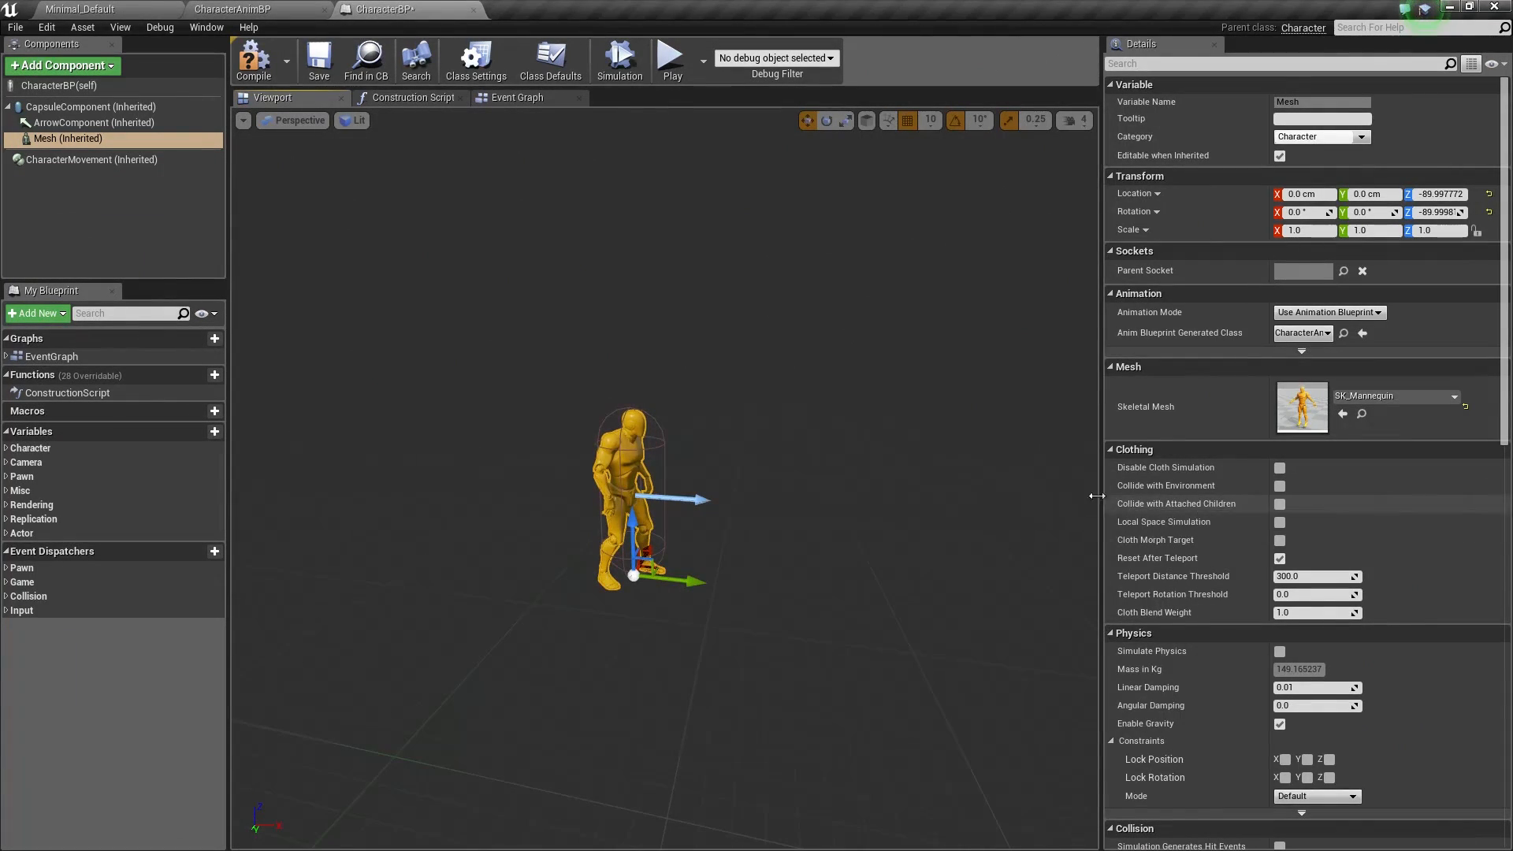
{"action": "right_click_drag", "start_coordinate": [1003, 491], "coordinate": [1046, 526]}
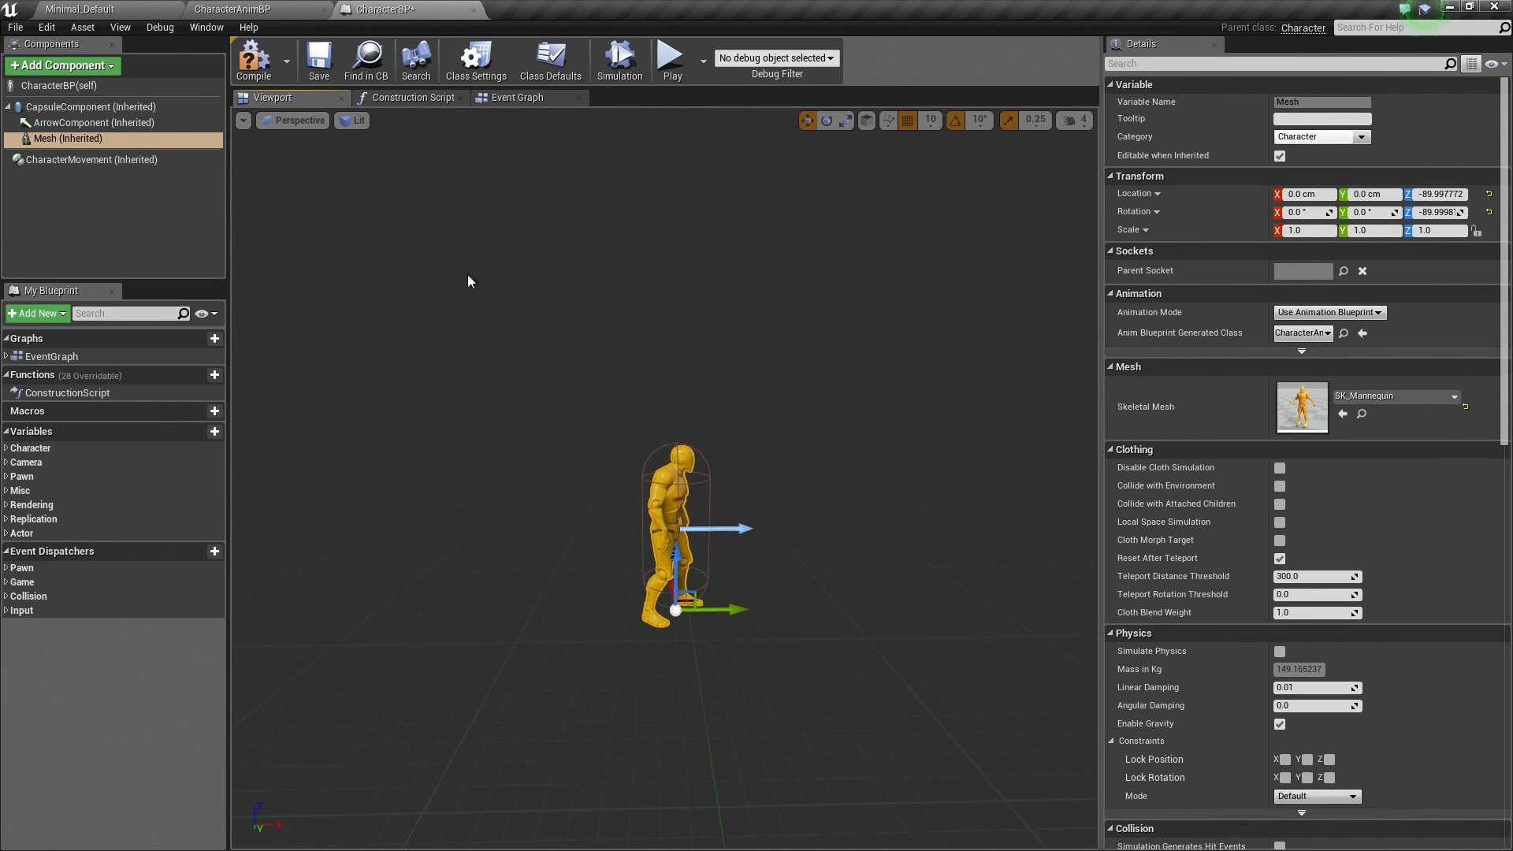
Set CharacterMovement's Jump Z Velocity to 600 and Air Control to 0.2
{"action": "left_click", "coordinate": [131, 161]}
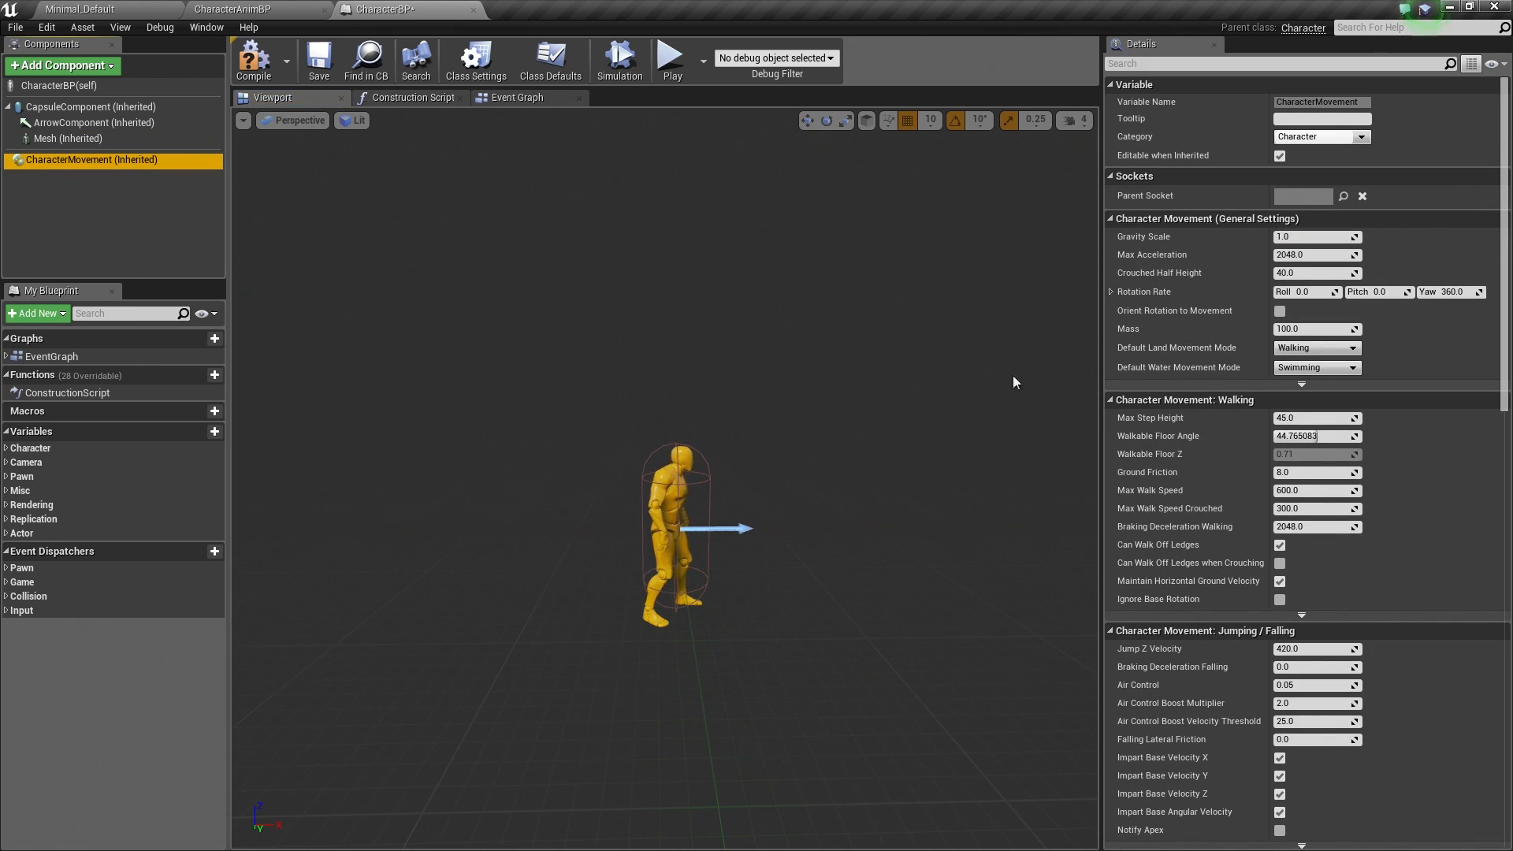
{"action": "scroll", "coordinate": [1385, 385], "scroll_direction": "down", "scroll_amount": 1}
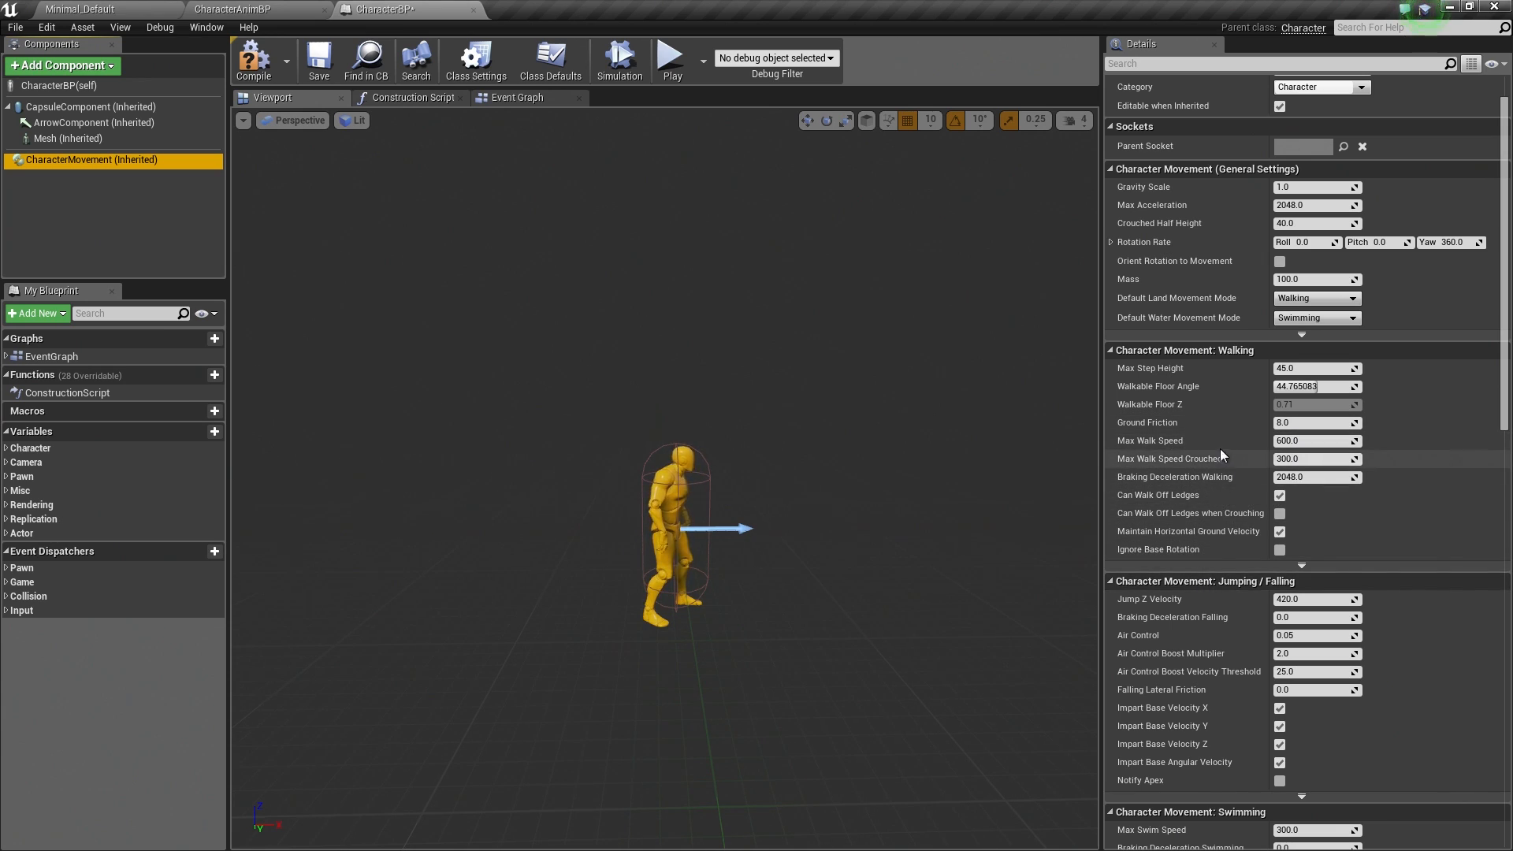
{"action": "scroll", "coordinate": [1230, 443], "scroll_direction": "down", "scroll_amount": 1}
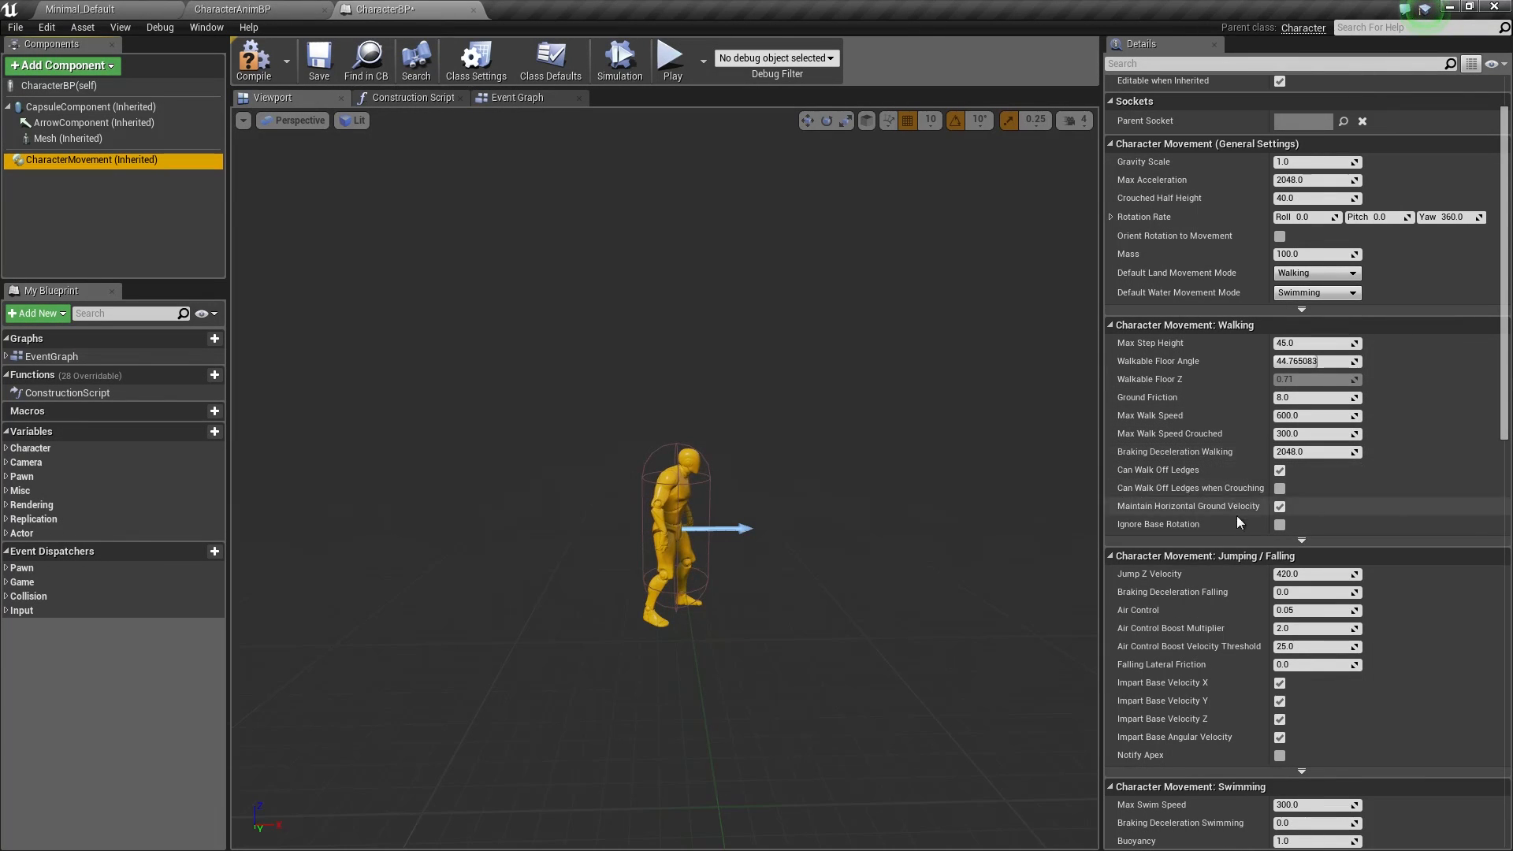
{"action": "left_click", "coordinate": [1301, 573]}
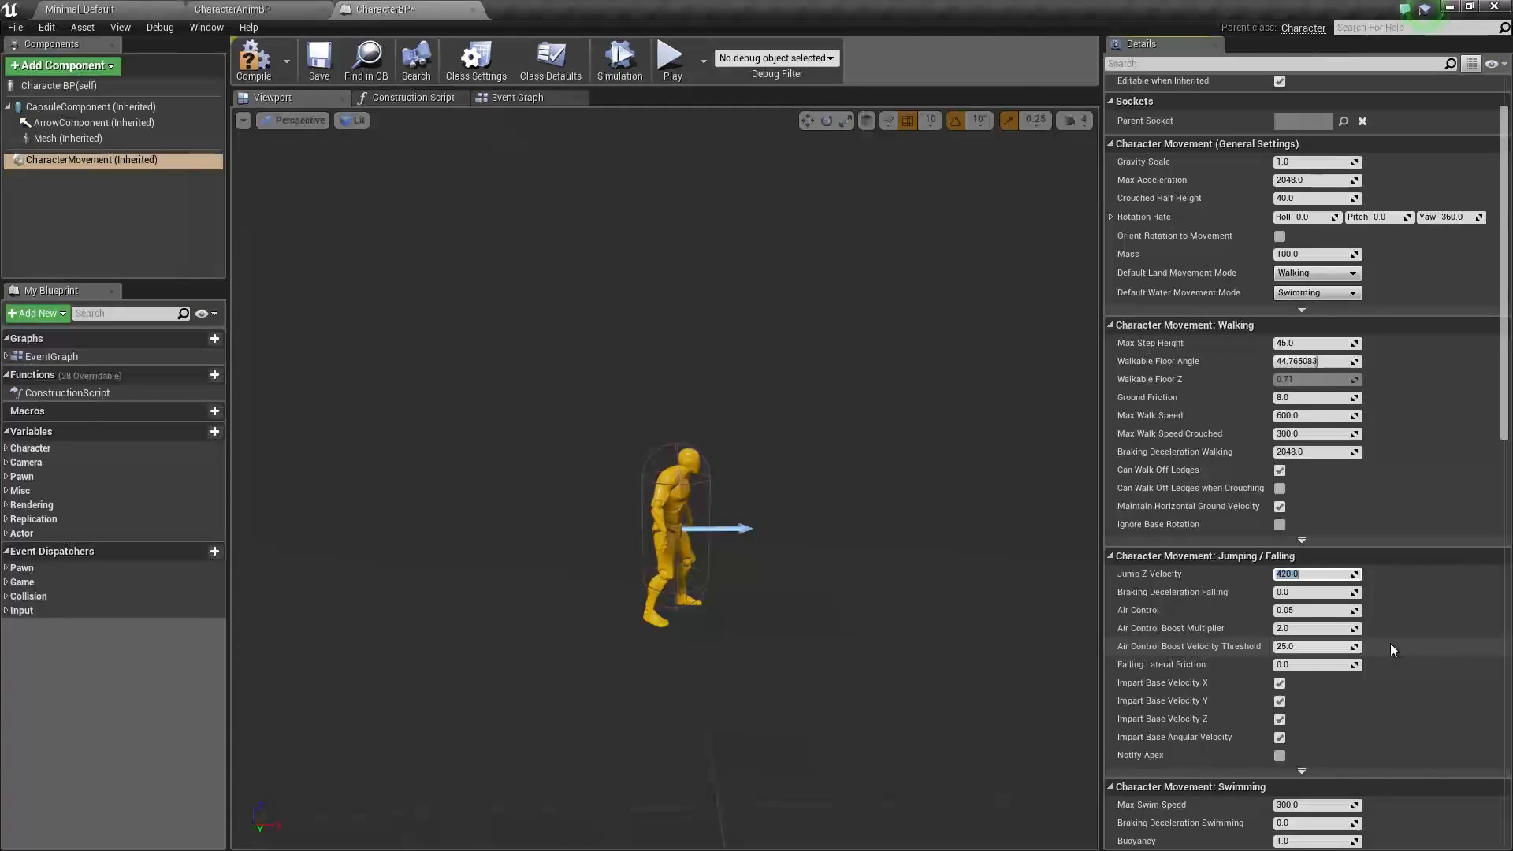
{"action": "type", "text": "600"}
{"action": "key", "text": "Return"}
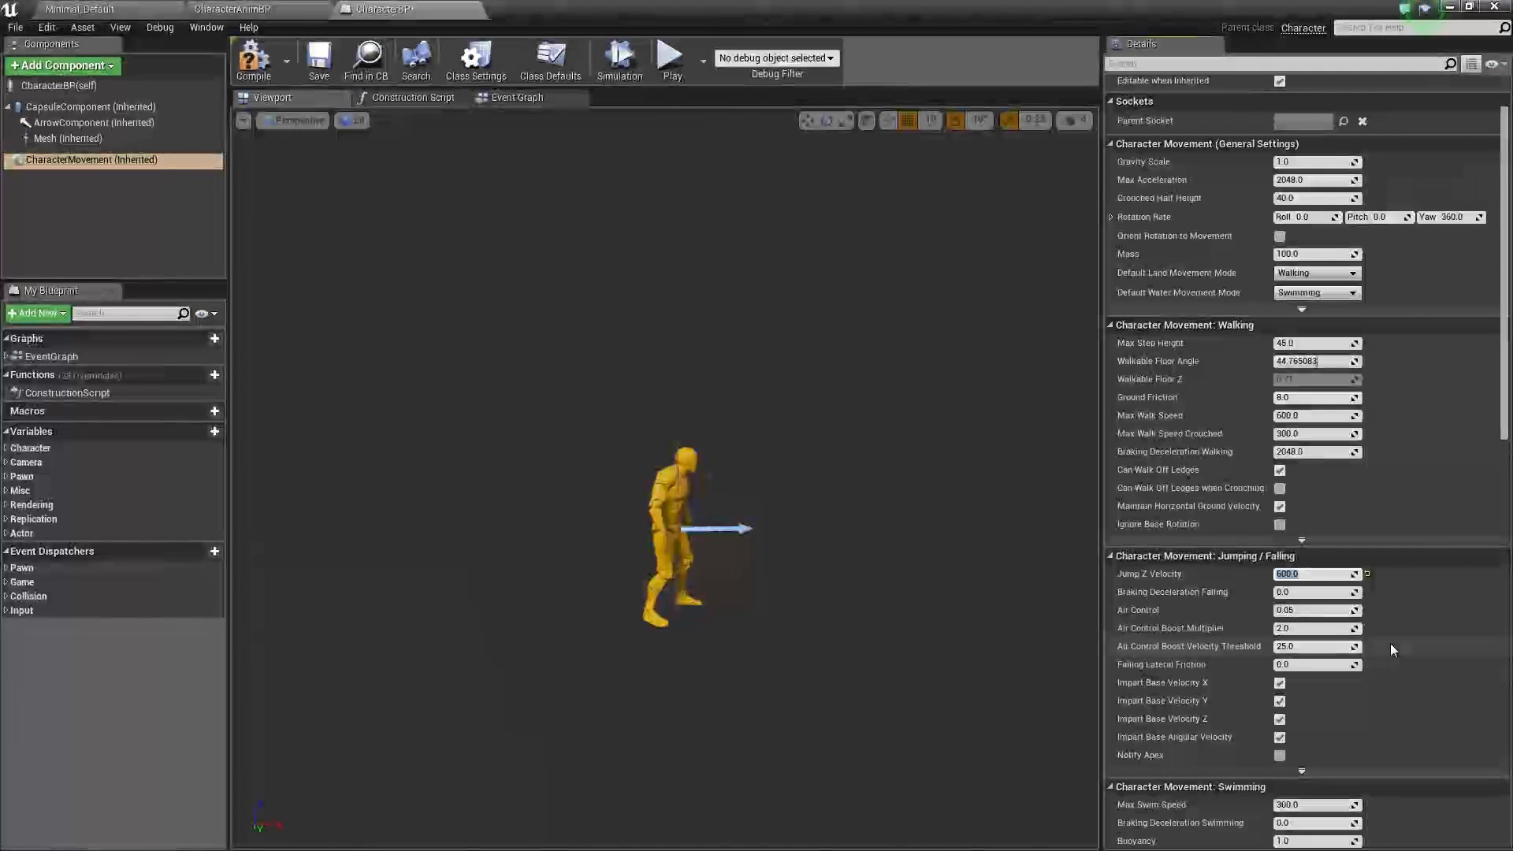
{"action": "left_click", "coordinate": [1285, 612]}
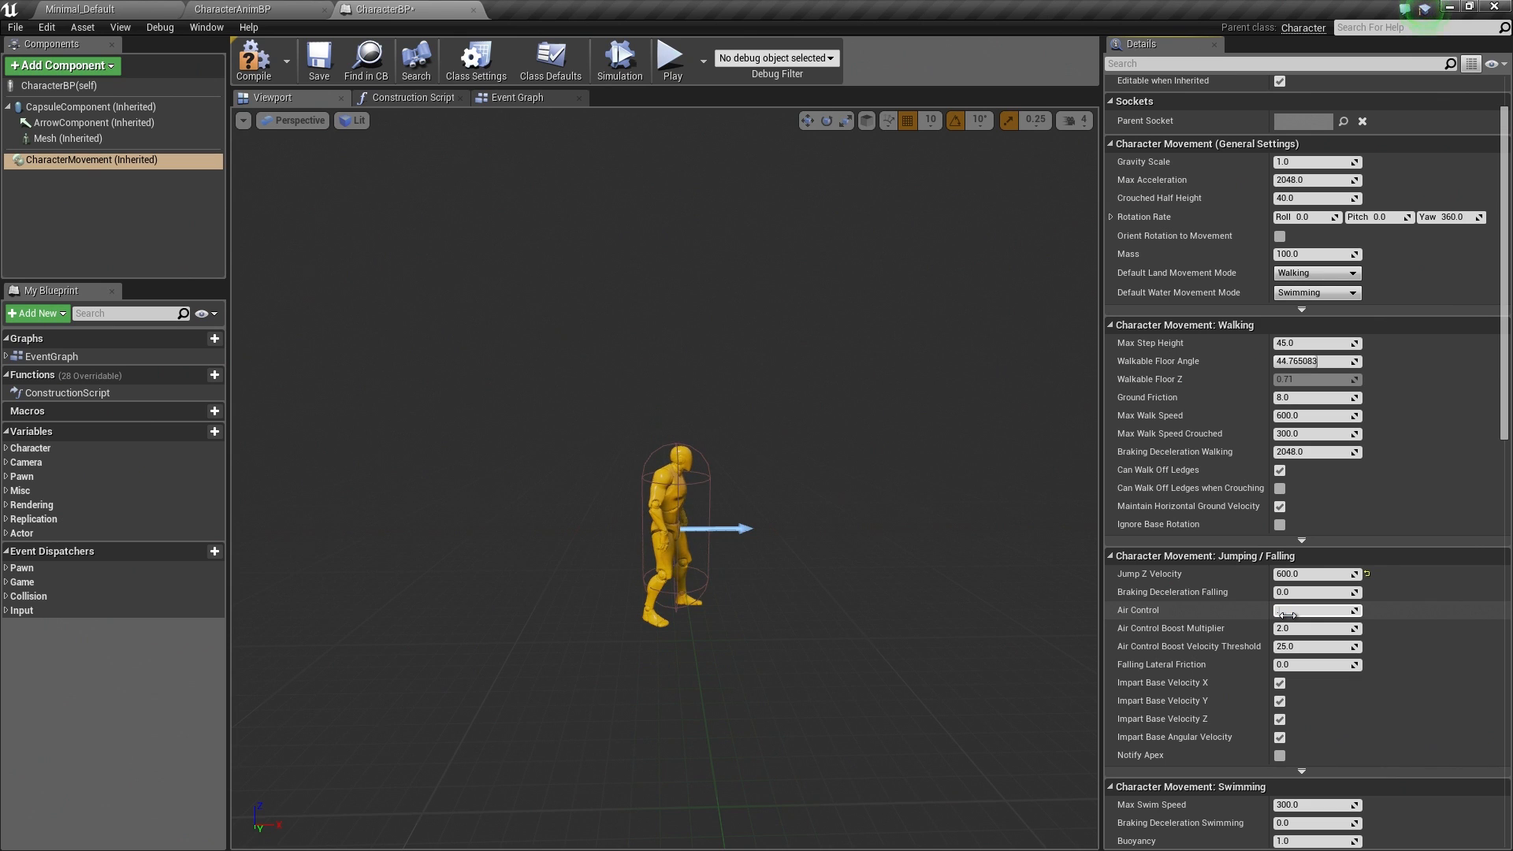
{"action": "type", "text": "2"}
{"action": "key", "text": "Return"}
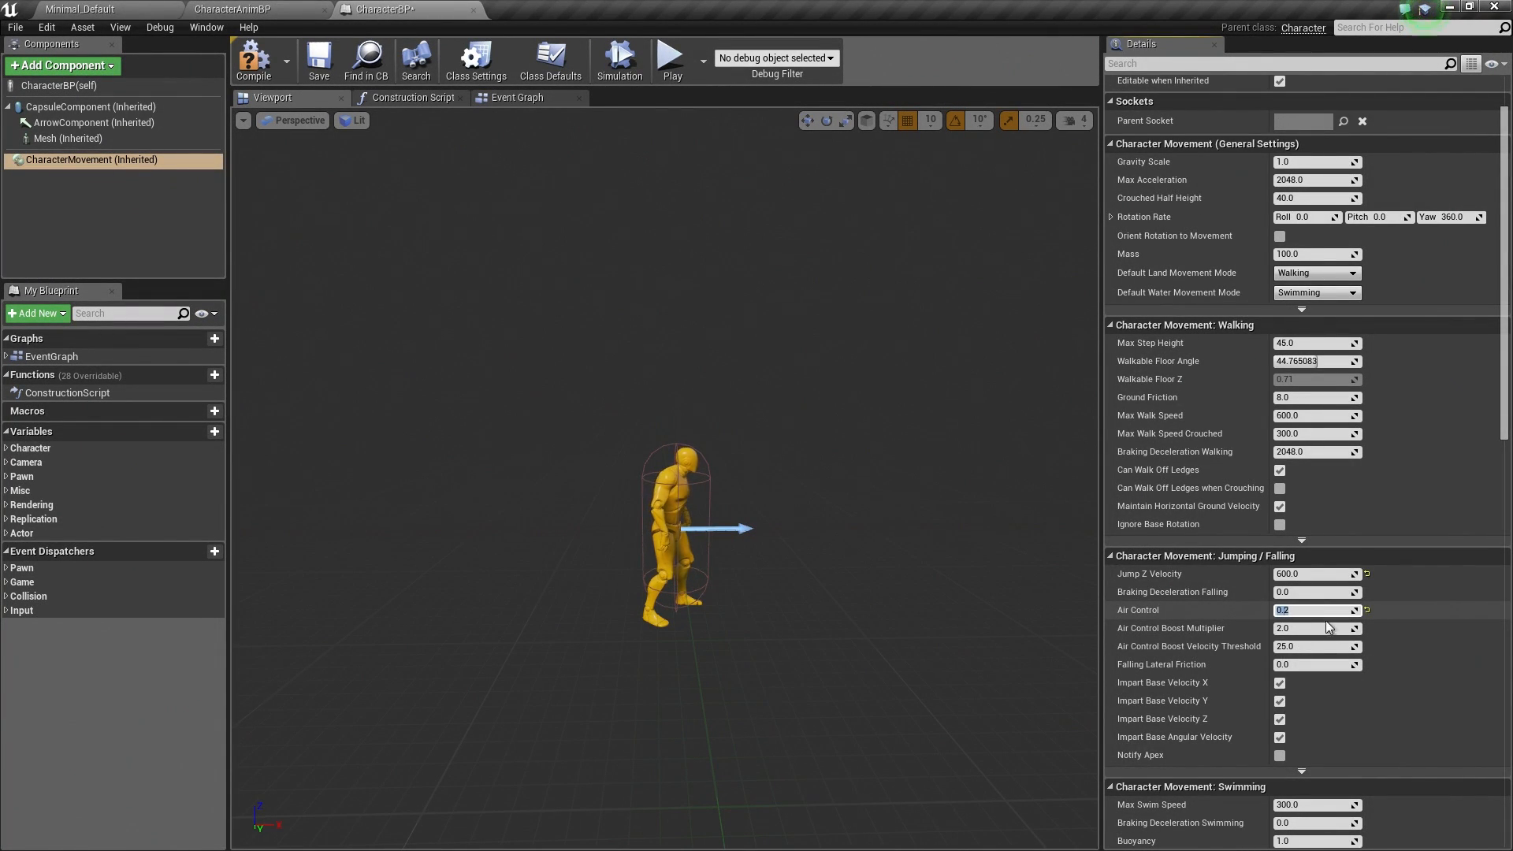
{"action": "scroll", "coordinate": [1328, 626], "scroll_direction": "down", "scroll_amount": 3}
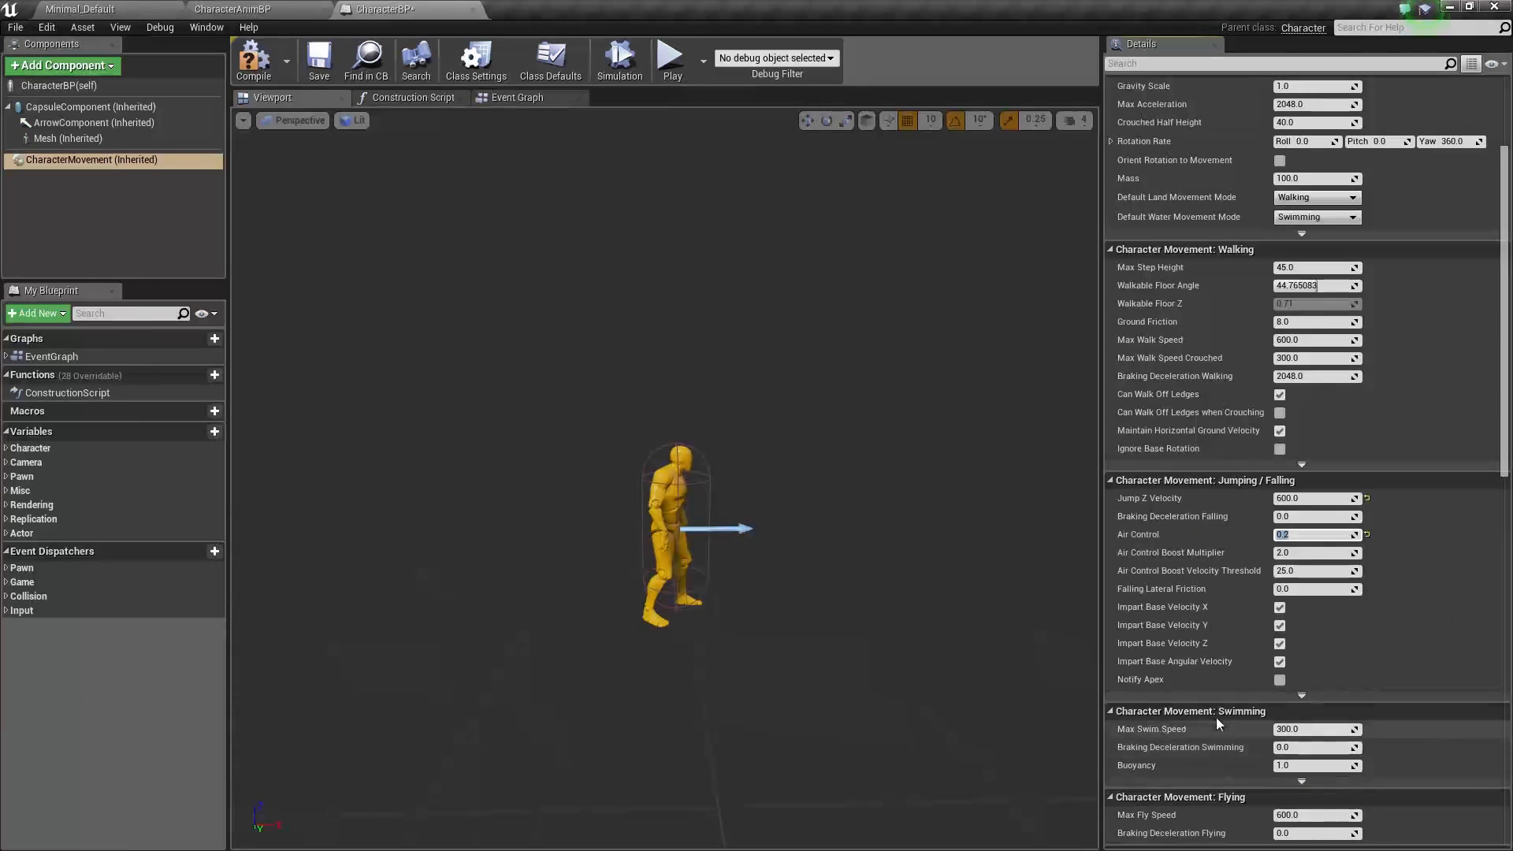
{"action": "scroll", "coordinate": [1302, 749], "scroll_direction": "down", "scroll_amount": 3}
{"action": "scroll", "coordinate": [1292, 746], "scroll_direction": "down", "scroll_amount": 3}
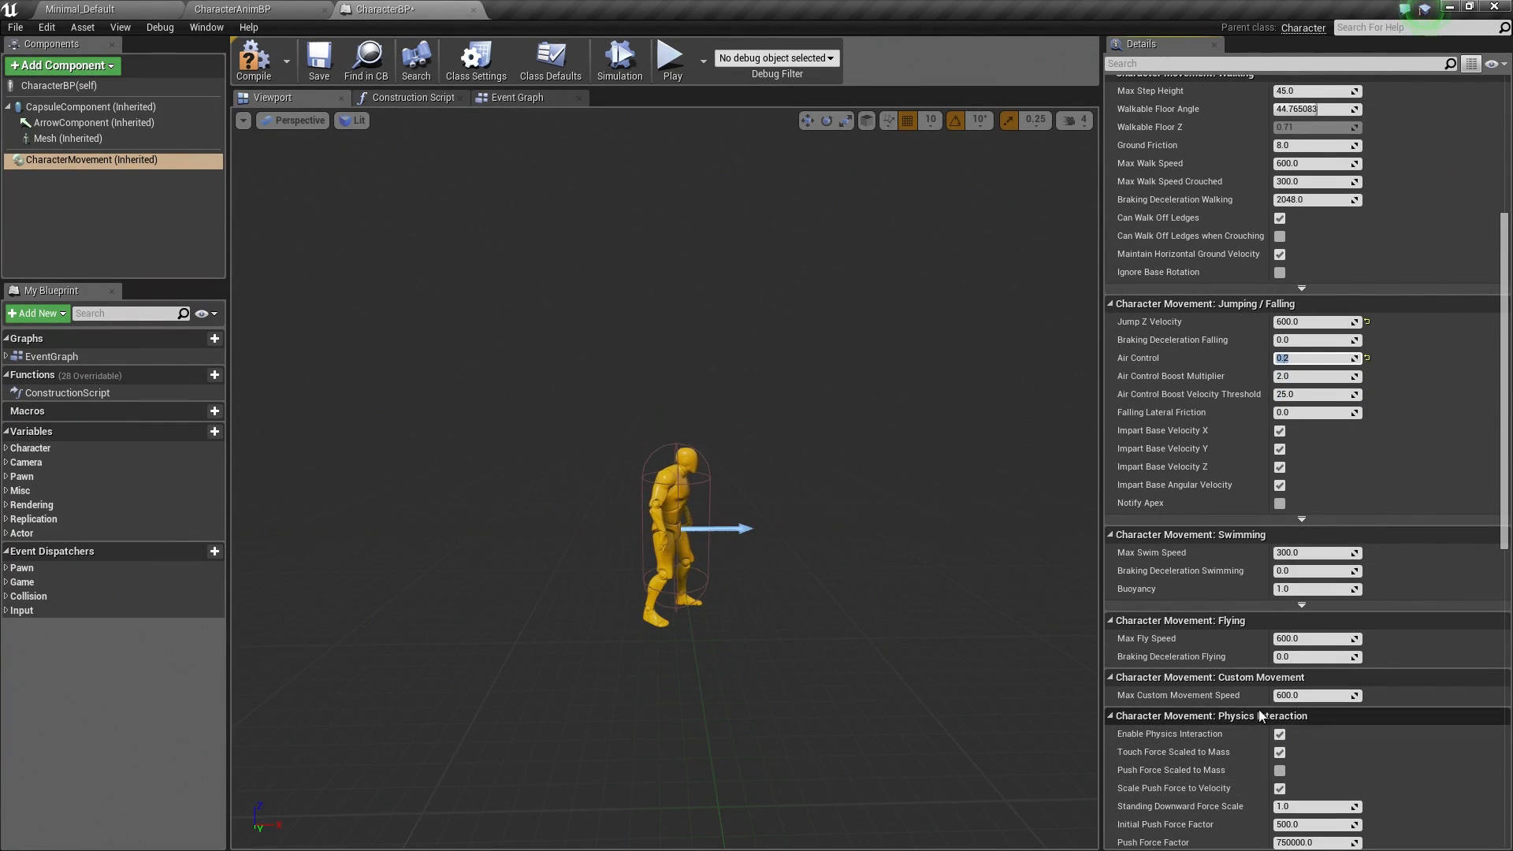
{"action": "scroll", "coordinate": [1297, 772], "scroll_direction": "down", "scroll_amount": 3}
{"action": "scroll", "coordinate": [1302, 780], "scroll_direction": "down", "scroll_amount": 3}
{"action": "scroll", "coordinate": [1264, 791], "scroll_direction": "down", "scroll_amount": 3}
{"action": "scroll", "coordinate": [1232, 775], "scroll_direction": "down", "scroll_amount": 3}
{"action": "scroll", "coordinate": [1247, 790], "scroll_direction": "up", "scroll_amount": 2}
{"action": "scroll", "coordinate": [1248, 791], "scroll_direction": "up", "scroll_amount": 4}
{"action": "scroll", "coordinate": [1248, 791], "scroll_direction": "up", "scroll_amount": 1}
{"action": "scroll", "coordinate": [1247, 791], "scroll_direction": "up", "scroll_amount": 2}
{"action": "scroll", "coordinate": [1248, 792], "scroll_direction": "up", "scroll_amount": 2}
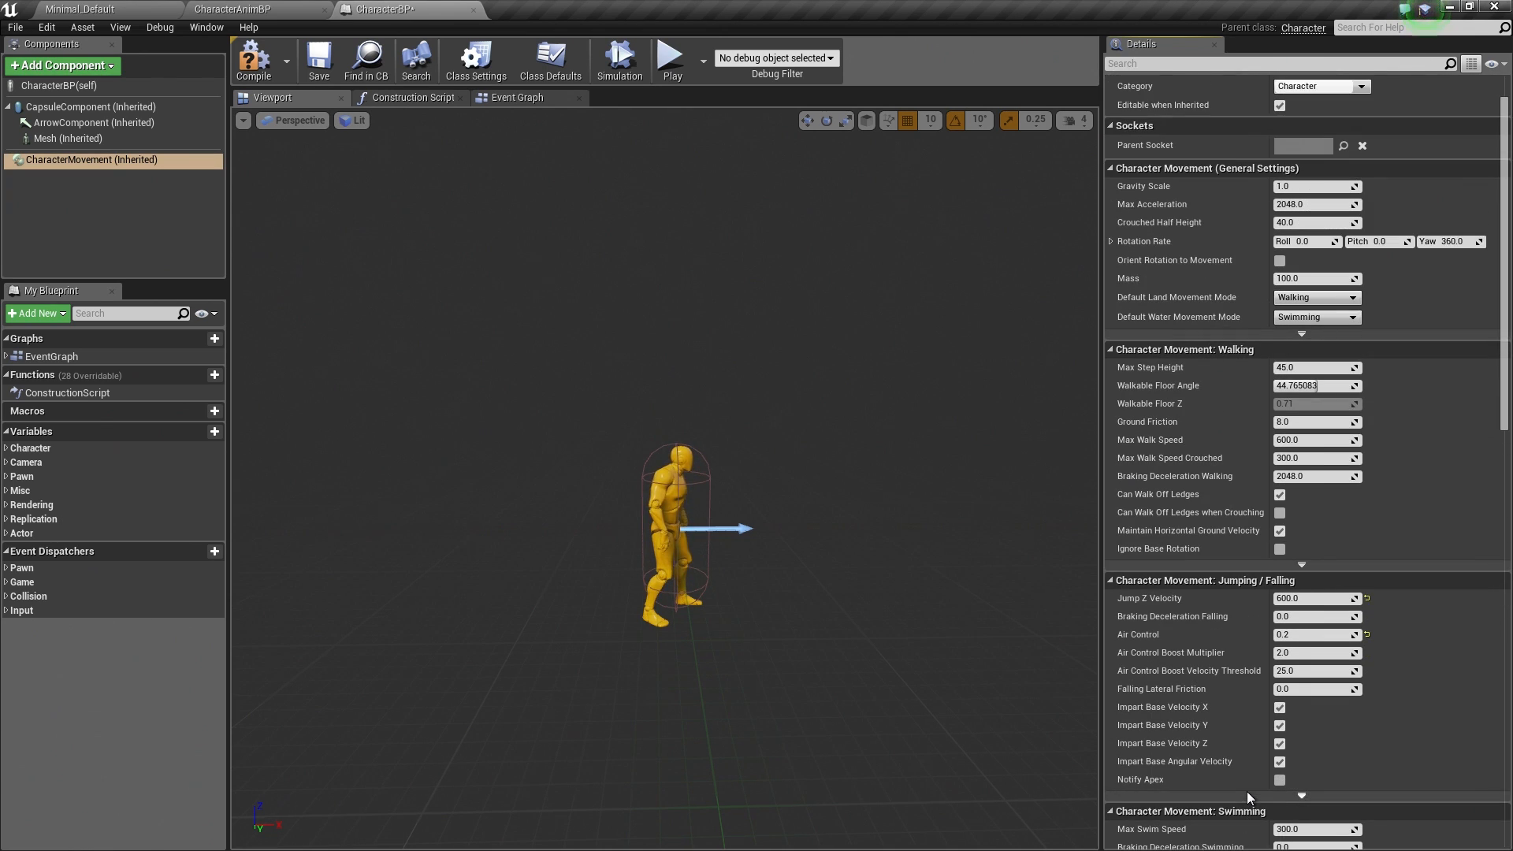
{"action": "scroll", "coordinate": [1248, 790], "scroll_direction": "up", "scroll_amount": 1}
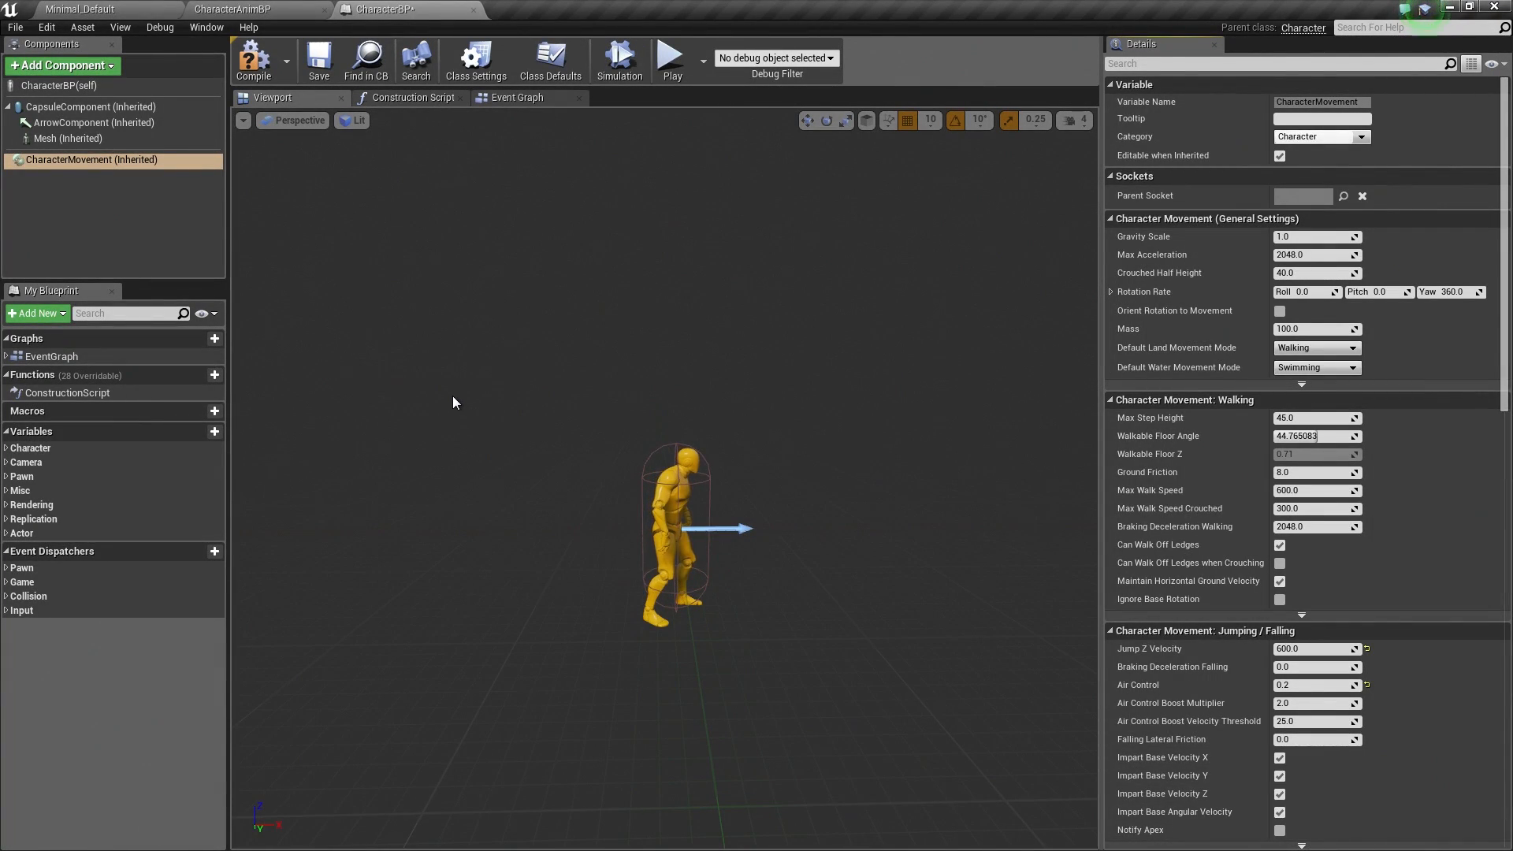
Add a Spring Arm component to CharacterBP via the Add Component search
{"action": "left_click", "coordinate": [64, 69]}
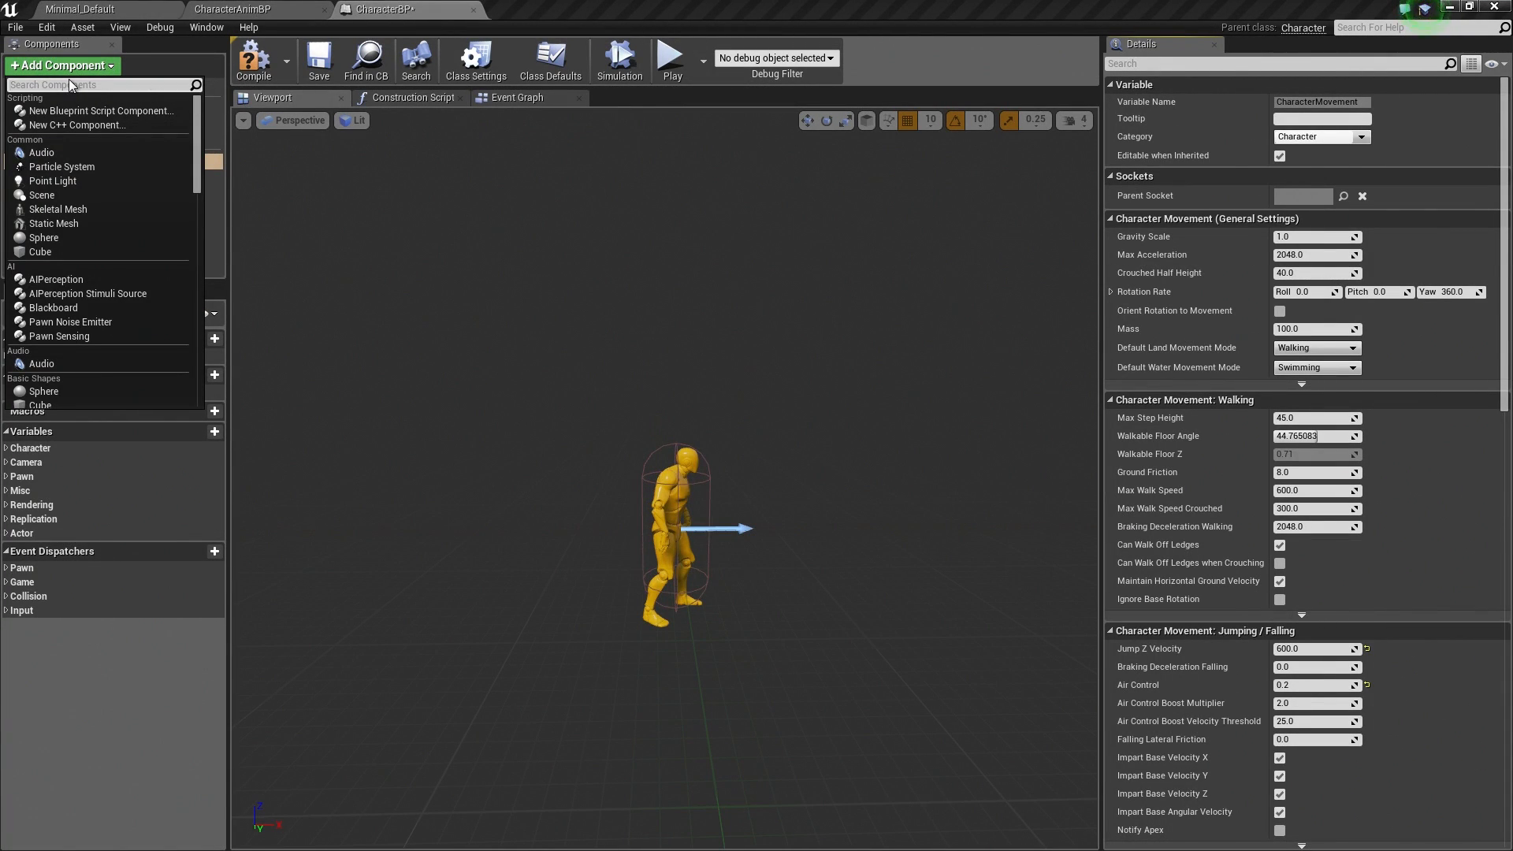
{"action": "type", "text": "spring"}
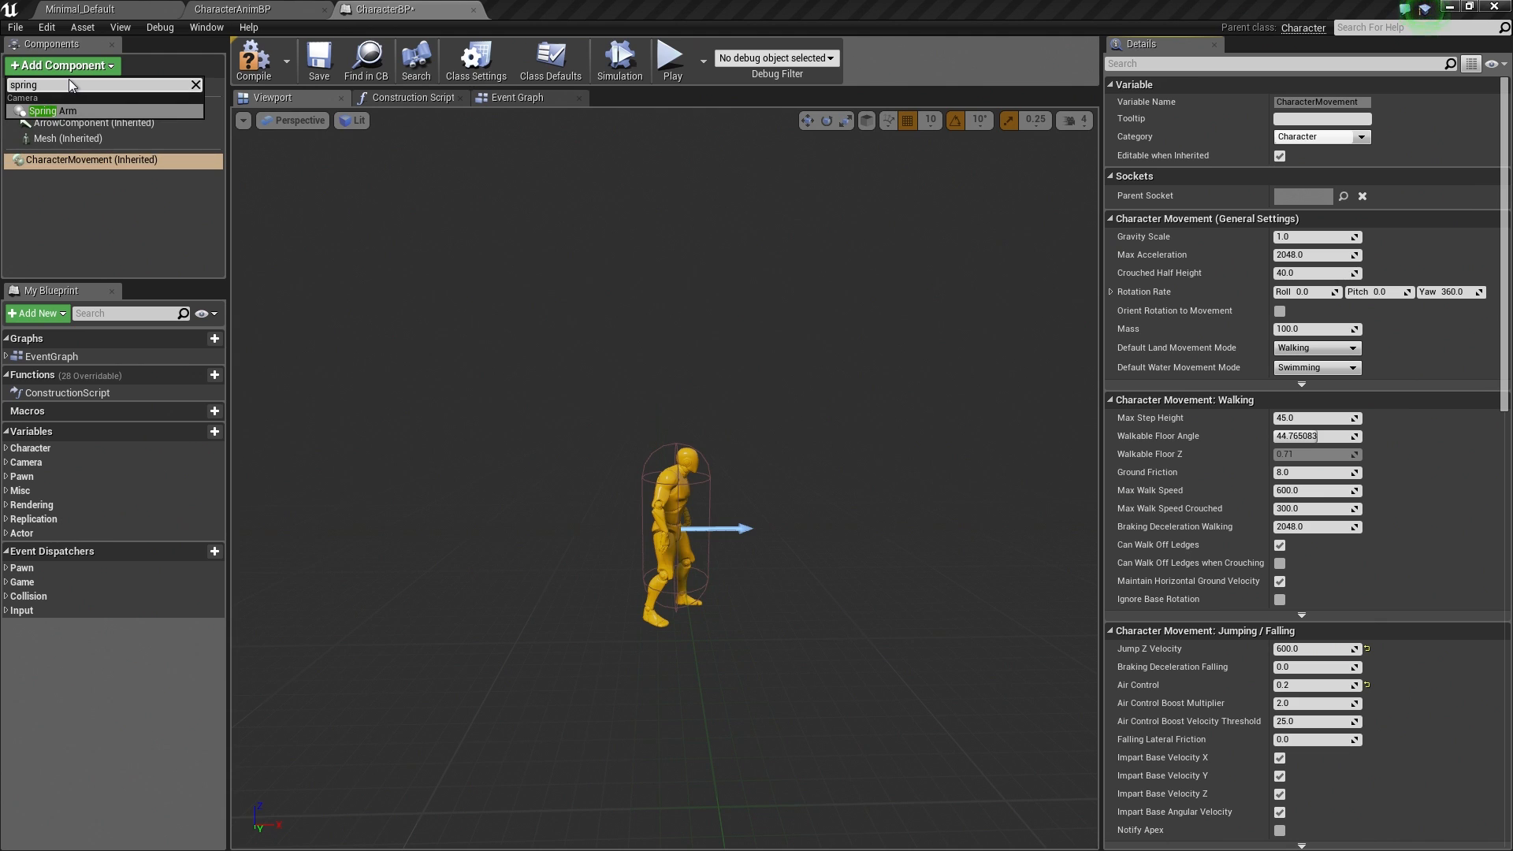
{"action": "left_click", "coordinate": [36, 111]}
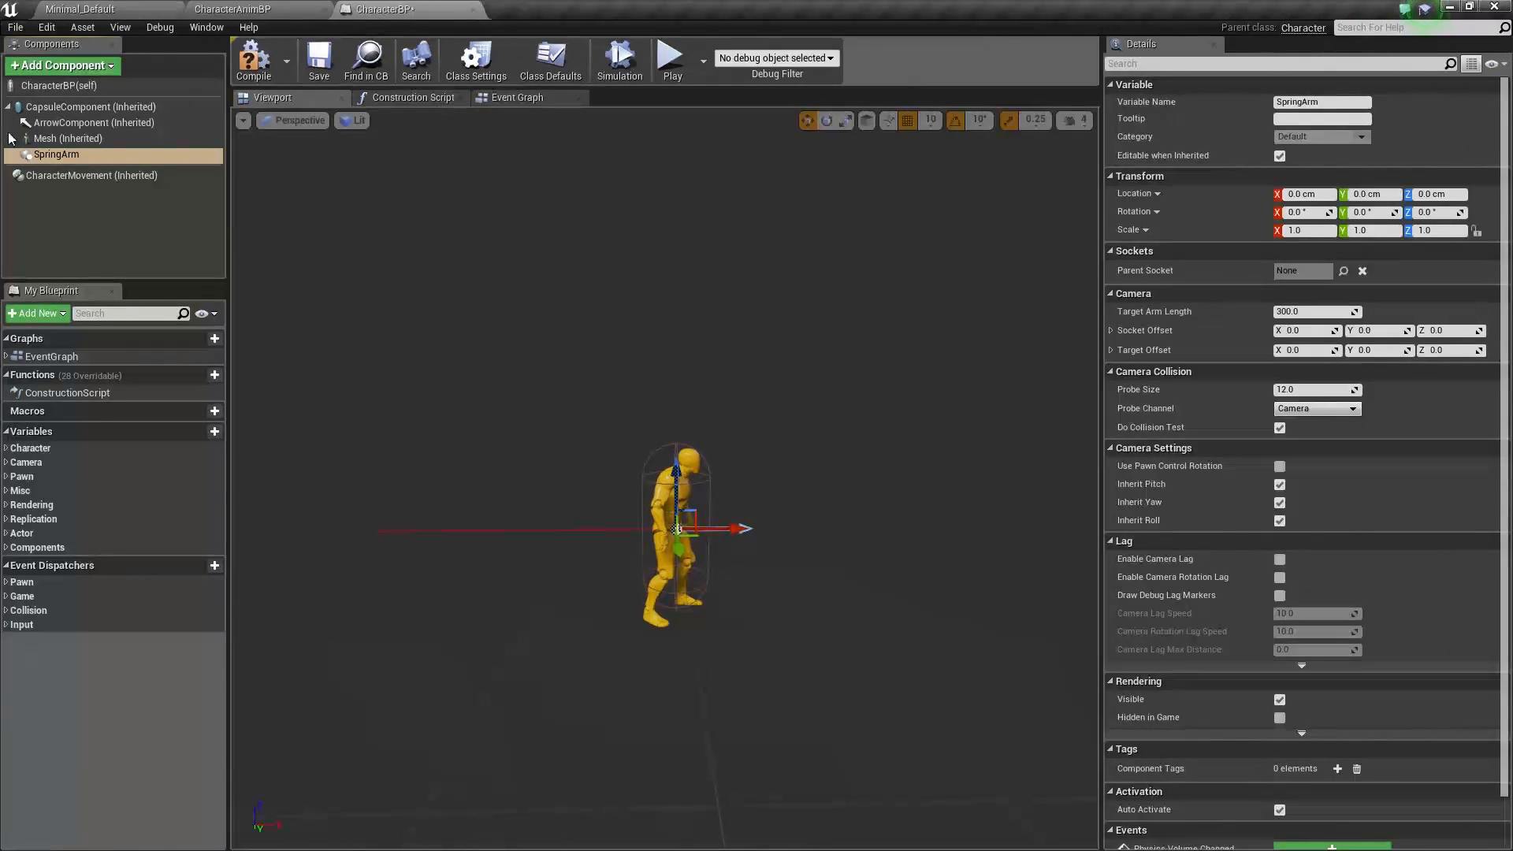
Rename the SpringArm component to CameraBoom and enable pawn control rotation
{"action": "left_click", "coordinate": [62, 156]}
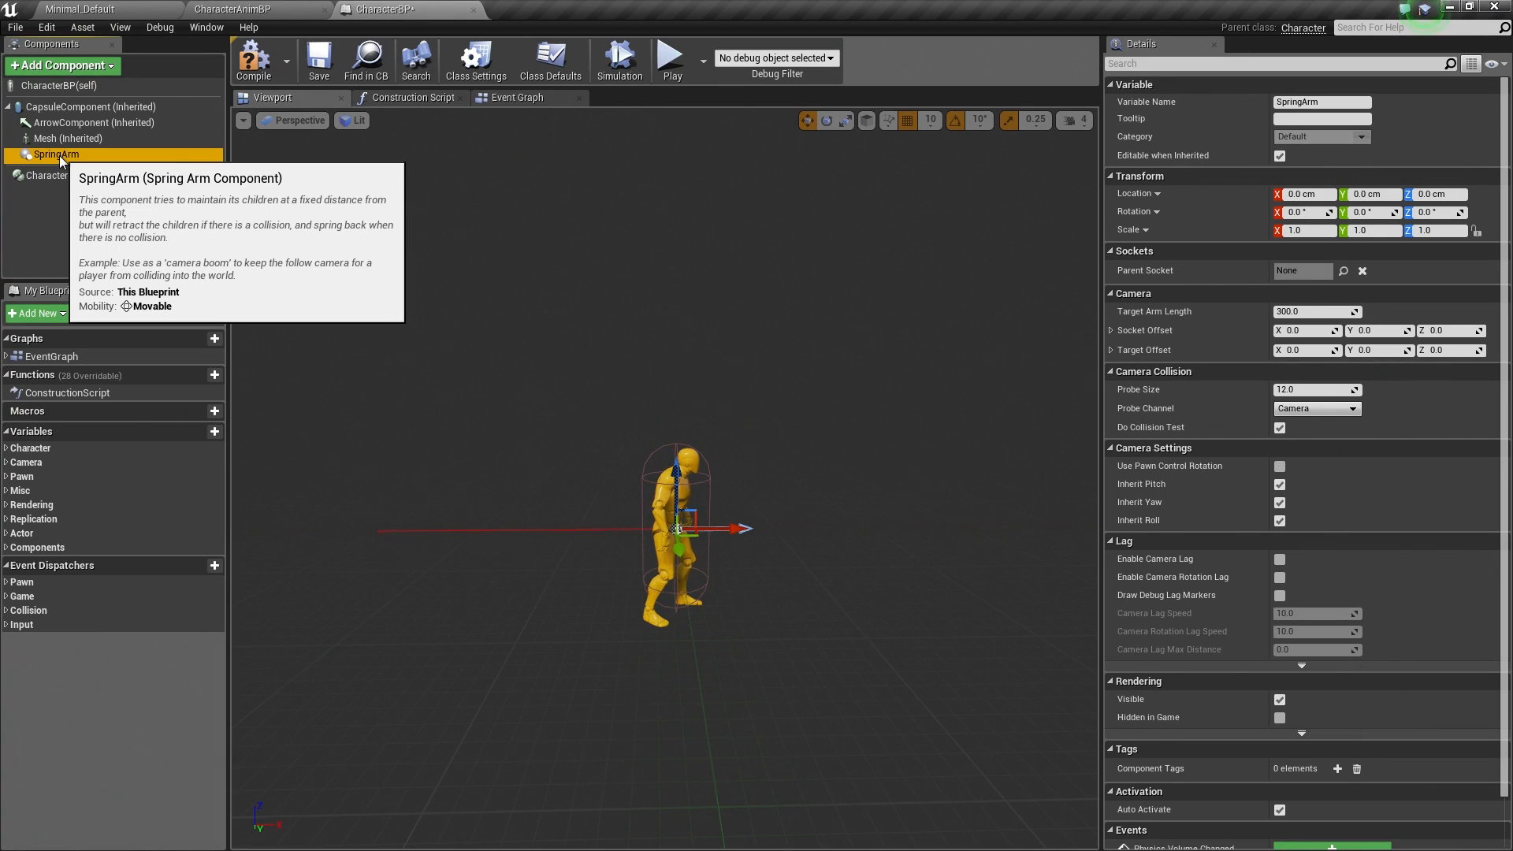
{"action": "left_click", "coordinate": [62, 159]}
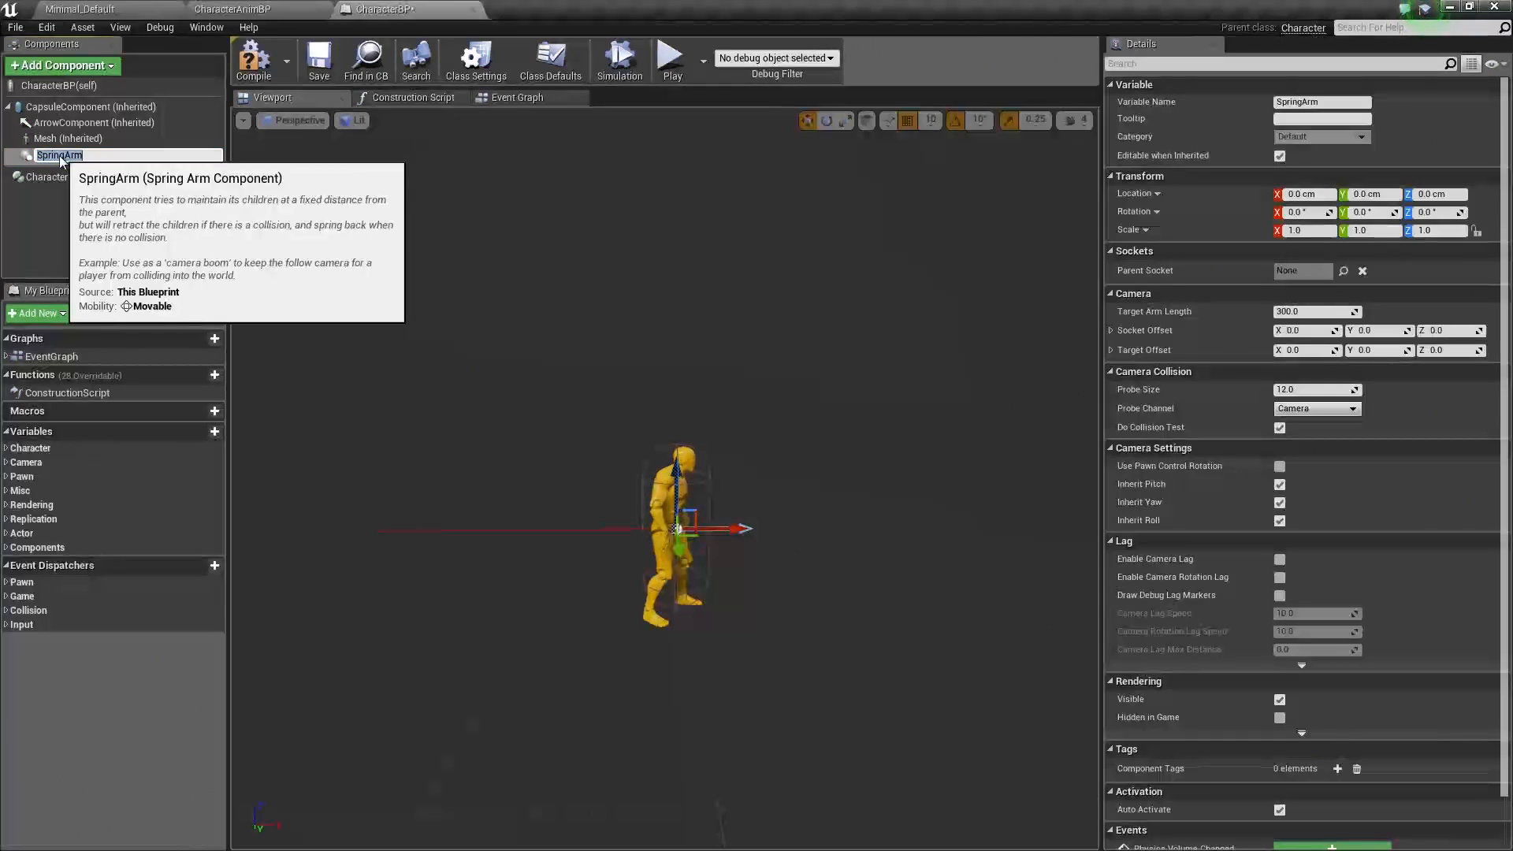
{"action": "type", "text": "CameraBoom"}
{"action": "key", "text": "Return"}
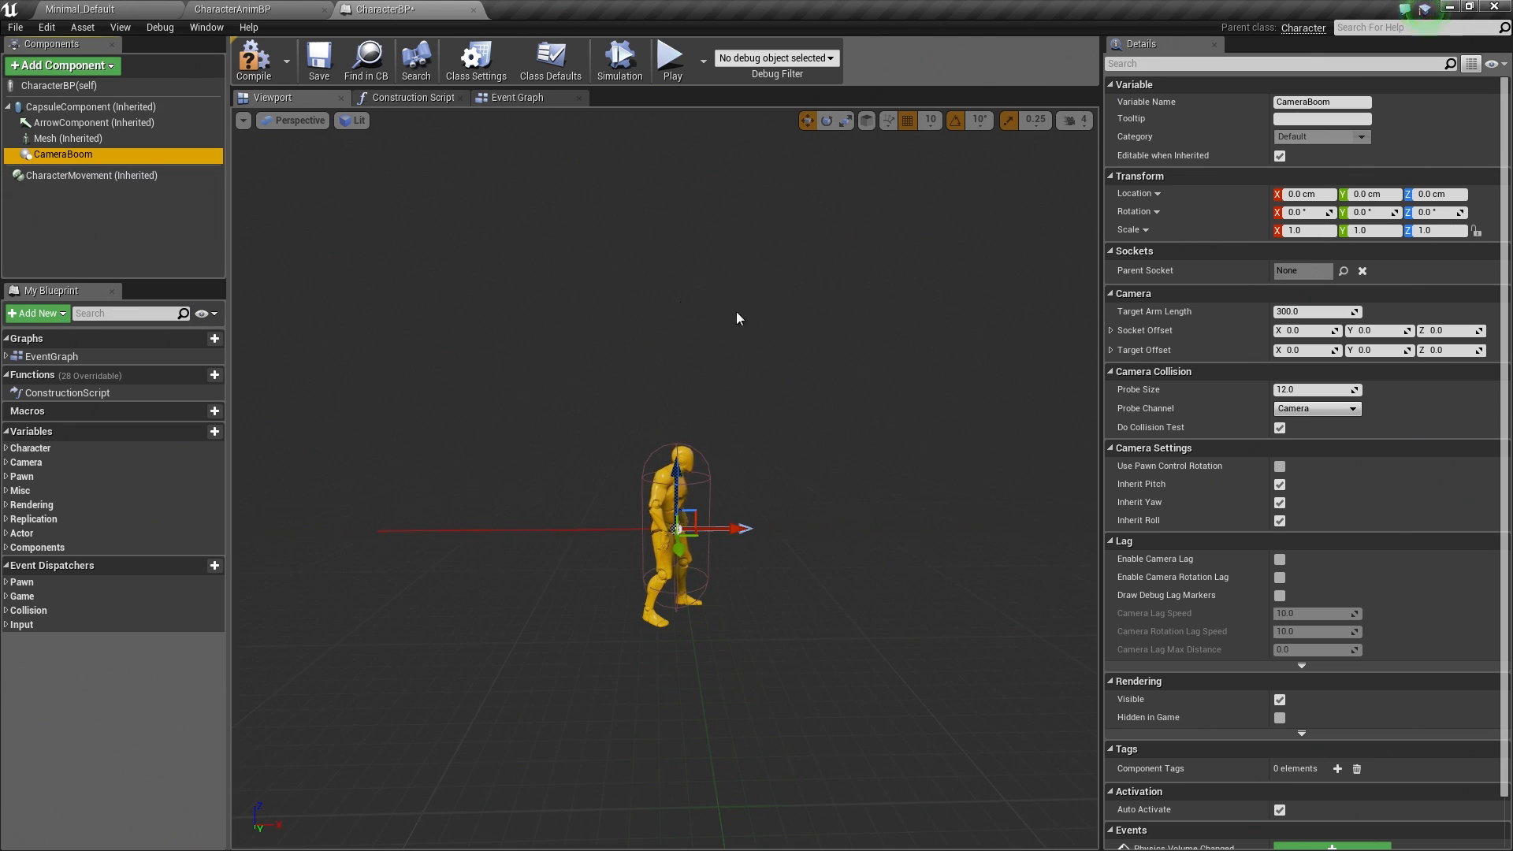
{"action": "mouse_move", "coordinate": [1168, 466]}
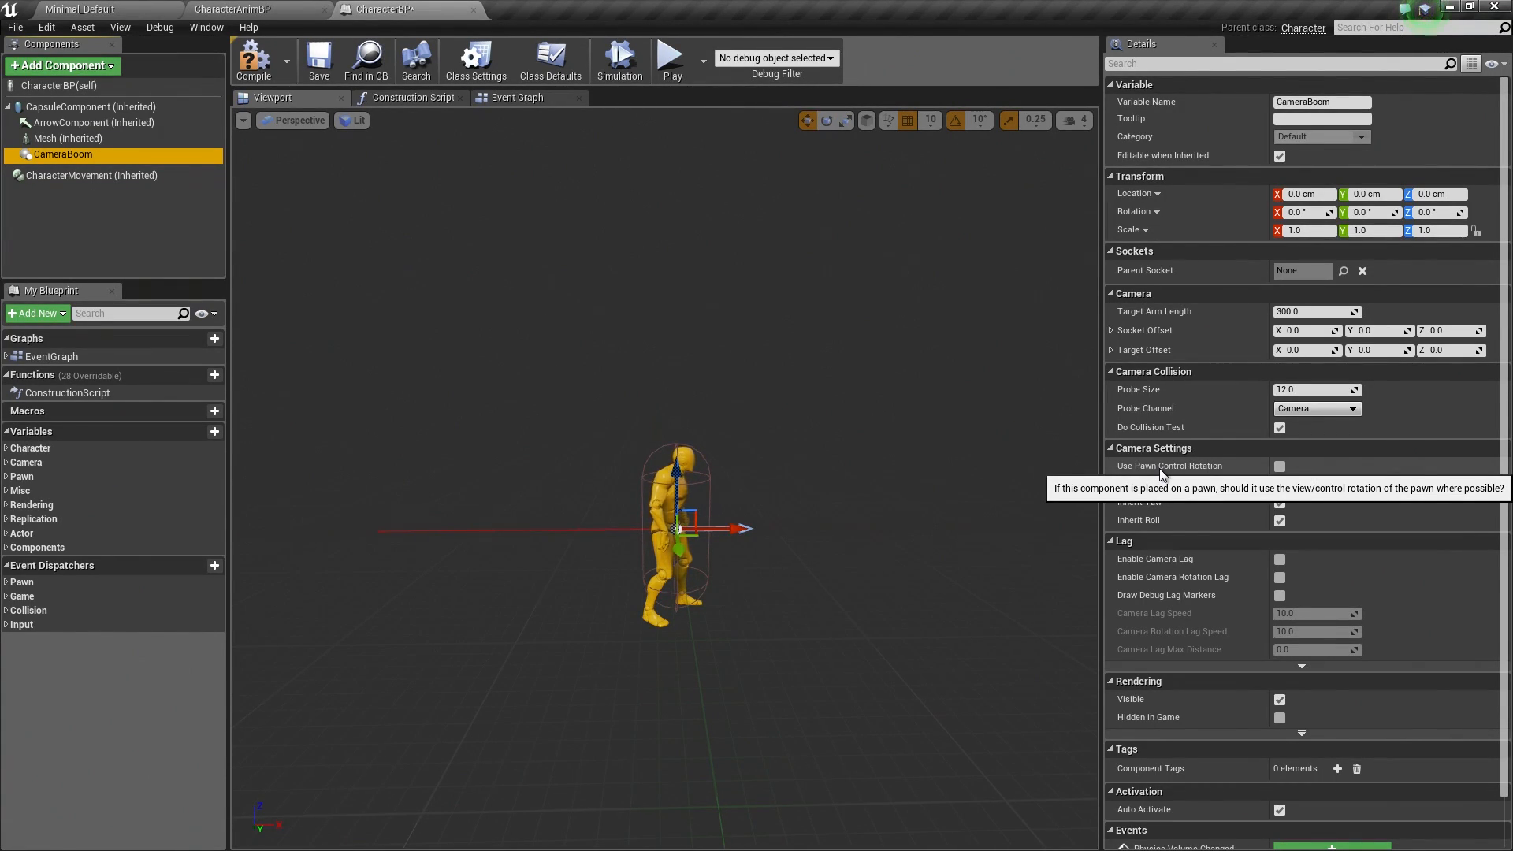
{"action": "left_click", "coordinate": [1281, 469]}
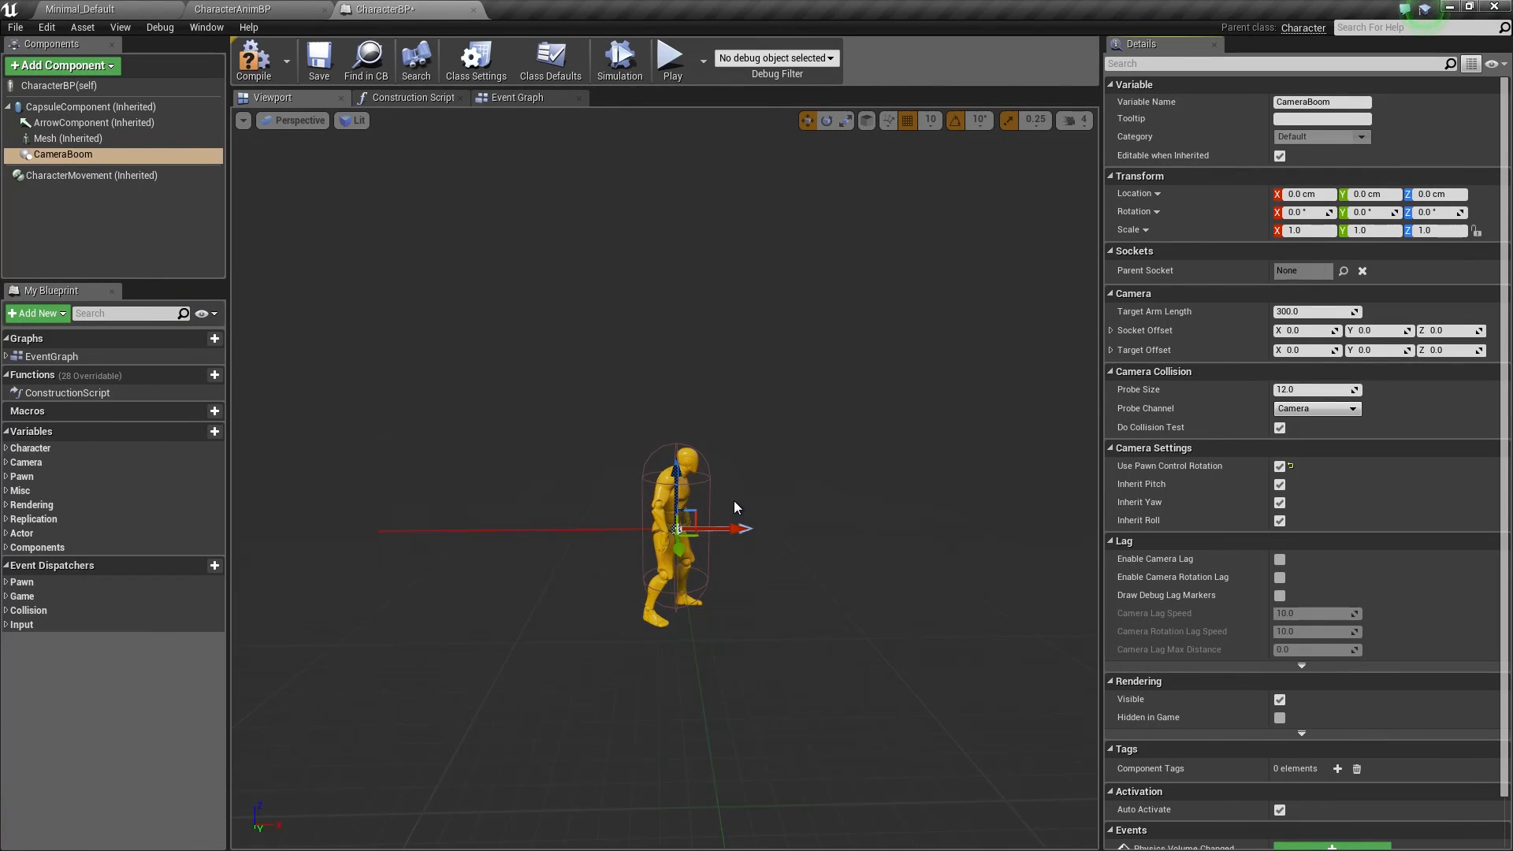
Raise CameraBoom along Z in the viewport to about 50 cm above the origin
{"action": "middle_click_drag", "start_coordinate": [640, 482], "coordinate": [657, 458]}
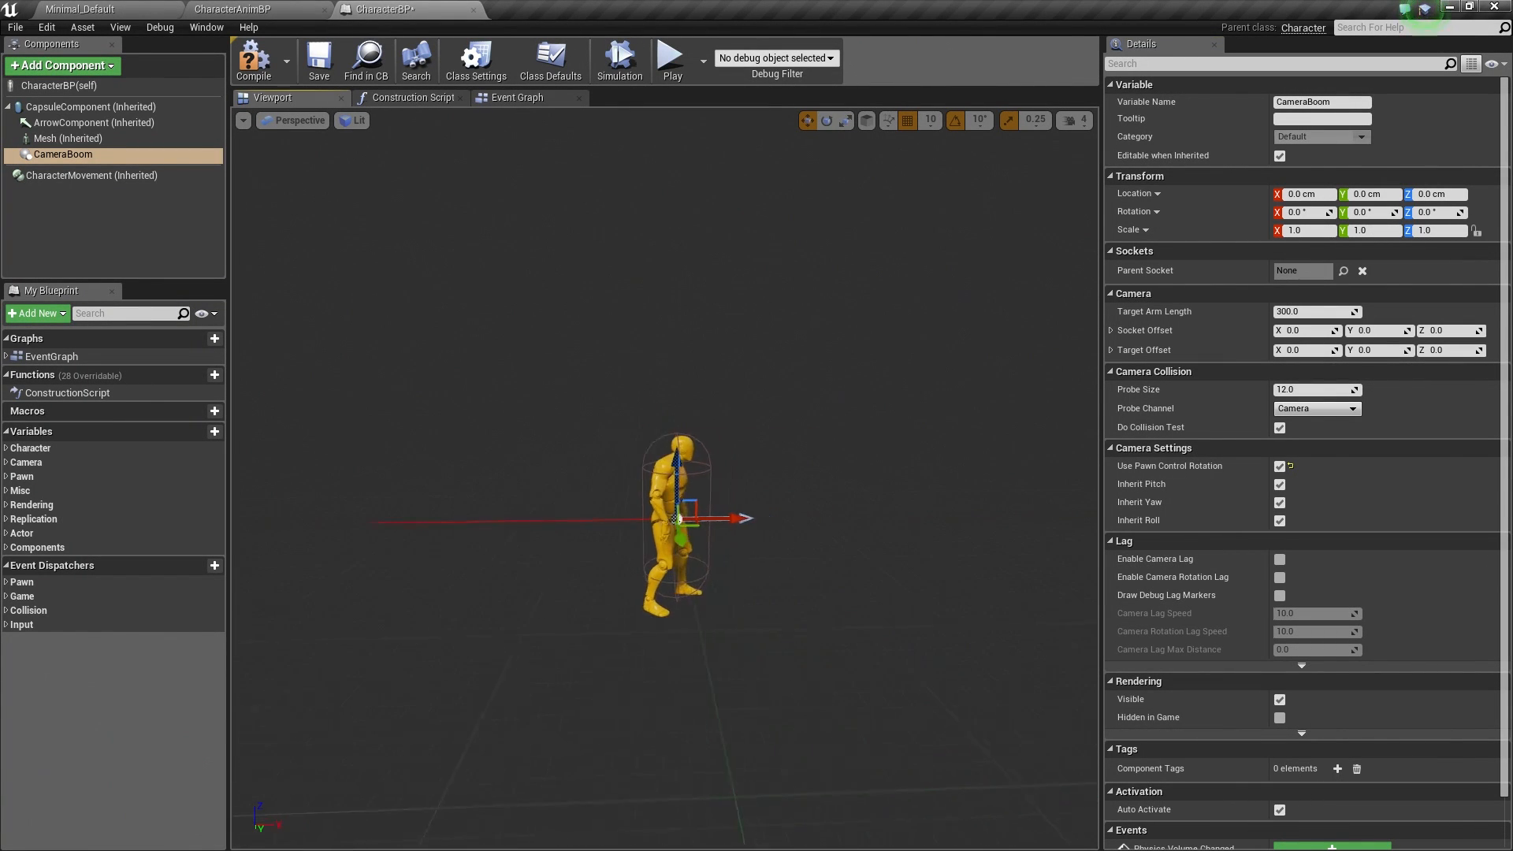
{"action": "left_click_drag", "start_coordinate": [658, 458], "coordinate": [654, 401]}
{"action": "right_click_drag", "start_coordinate": [654, 401], "coordinate": [497, 402]}
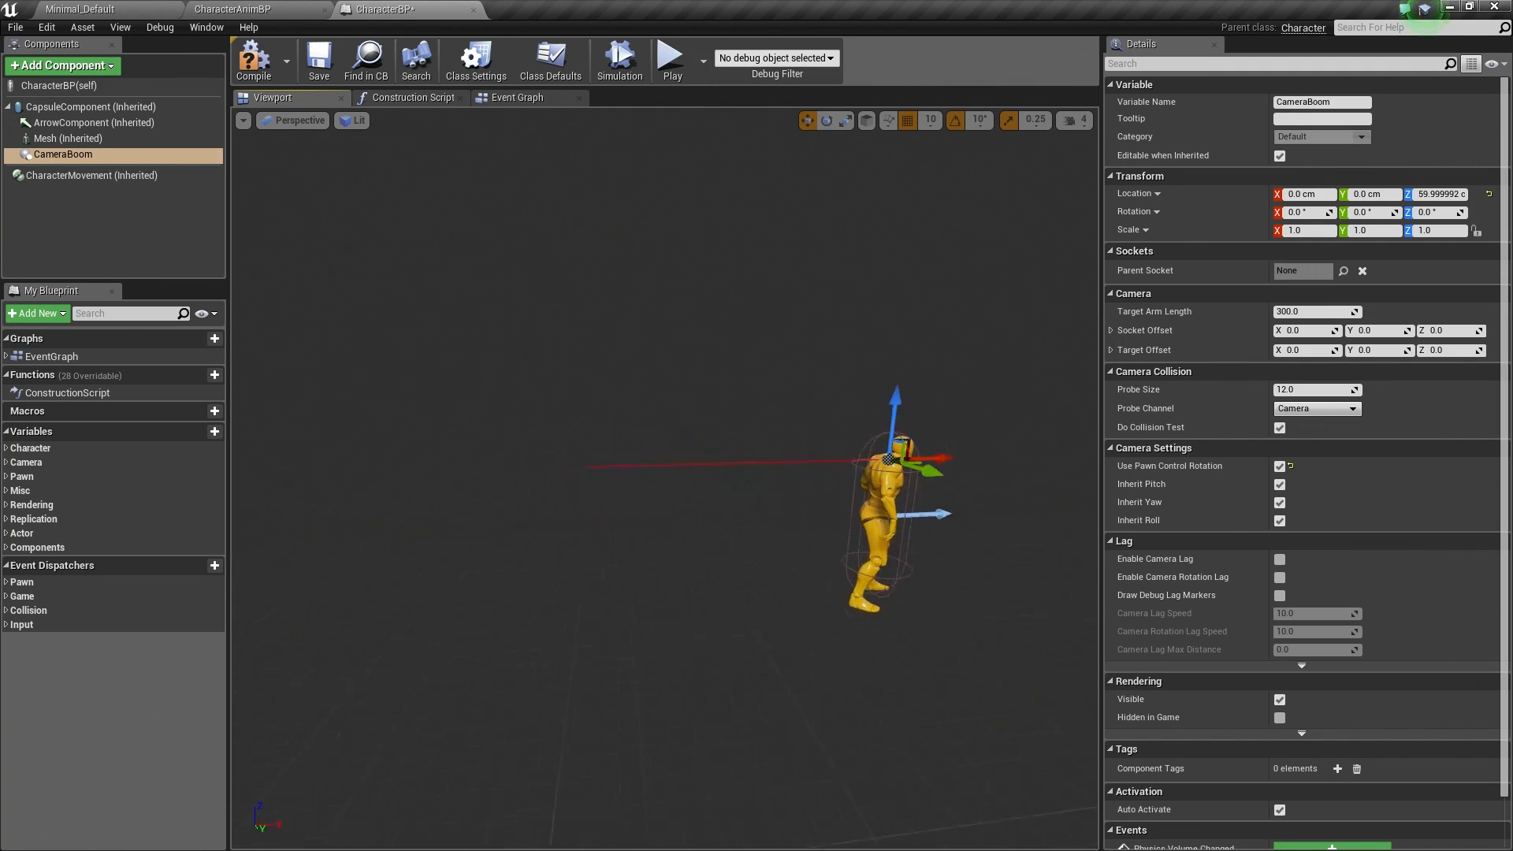
{"action": "right_click_drag", "start_coordinate": [654, 401], "coordinate": [645, 441]}
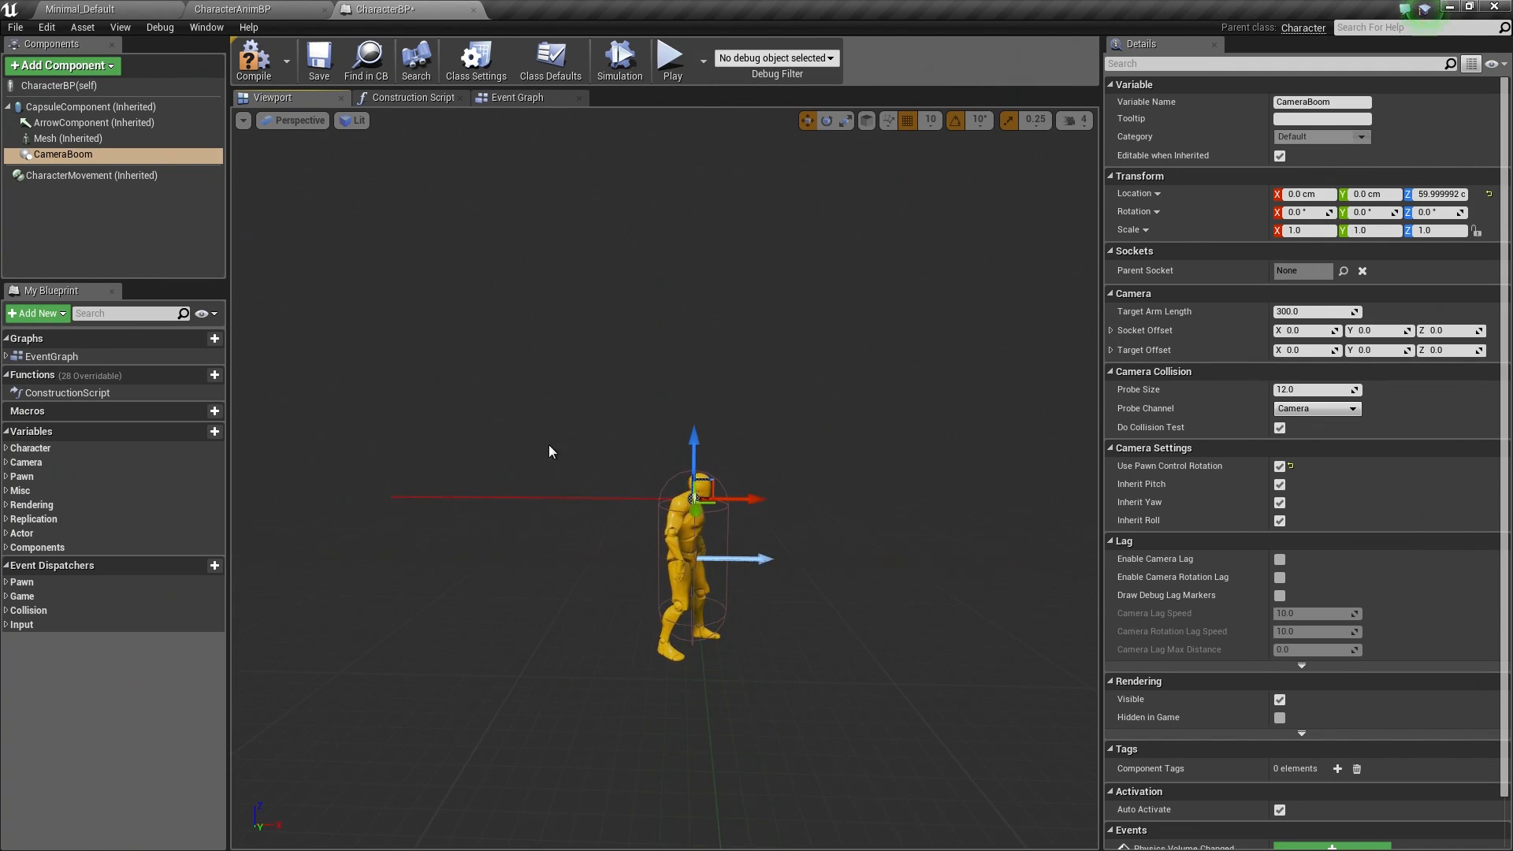
{"action": "left_click_drag", "start_coordinate": [694, 467], "coordinate": [694, 508]}
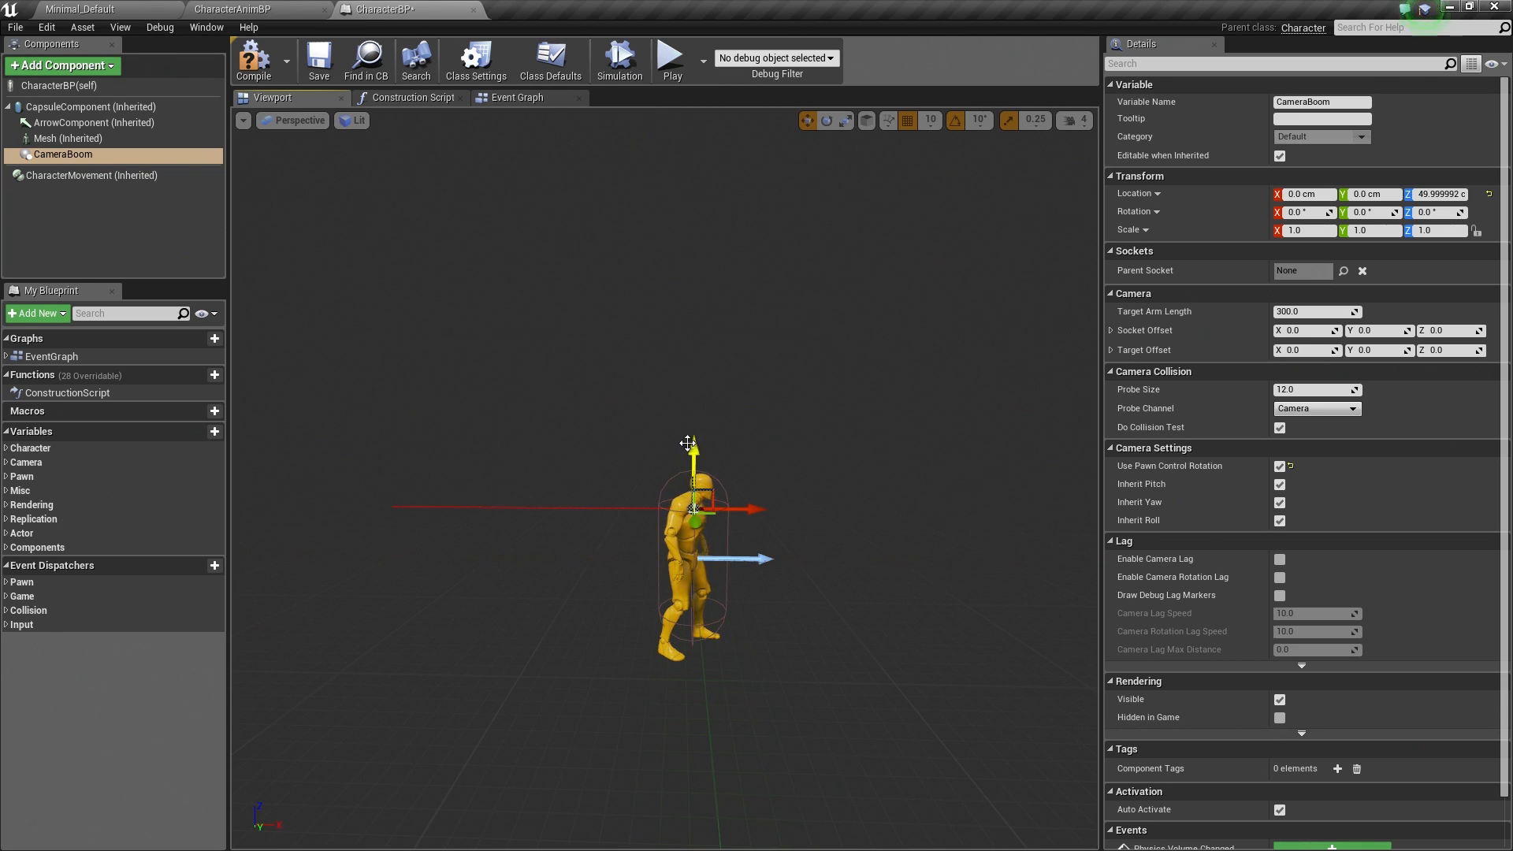
{"action": "right_click_drag", "start_coordinate": [694, 508], "coordinate": [599, 446]}
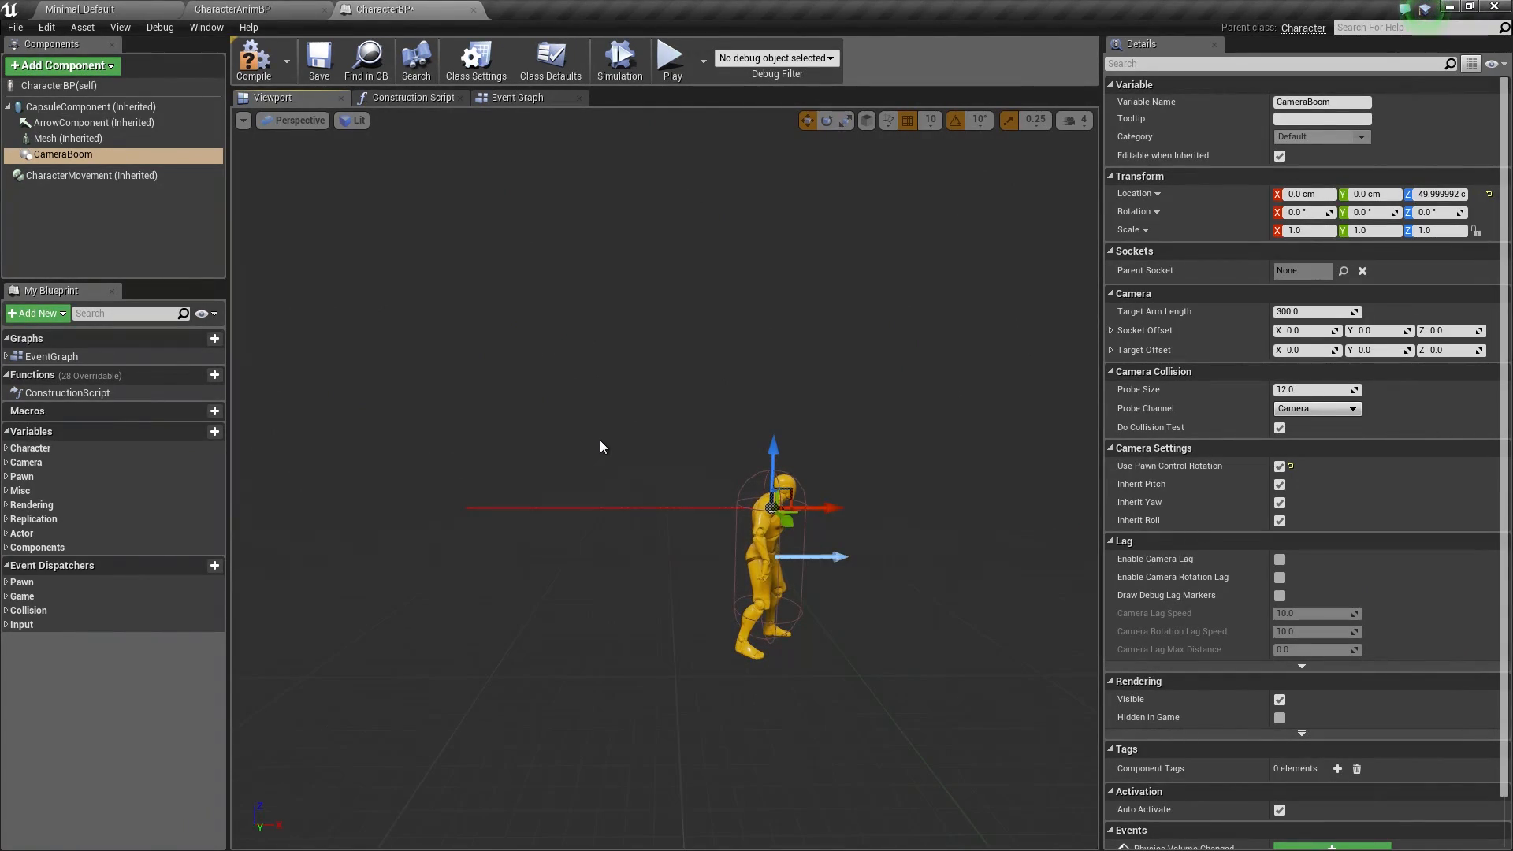
Add a Camera component to the blueprint alongside CameraBoom
{"action": "left_click", "coordinate": [84, 74]}
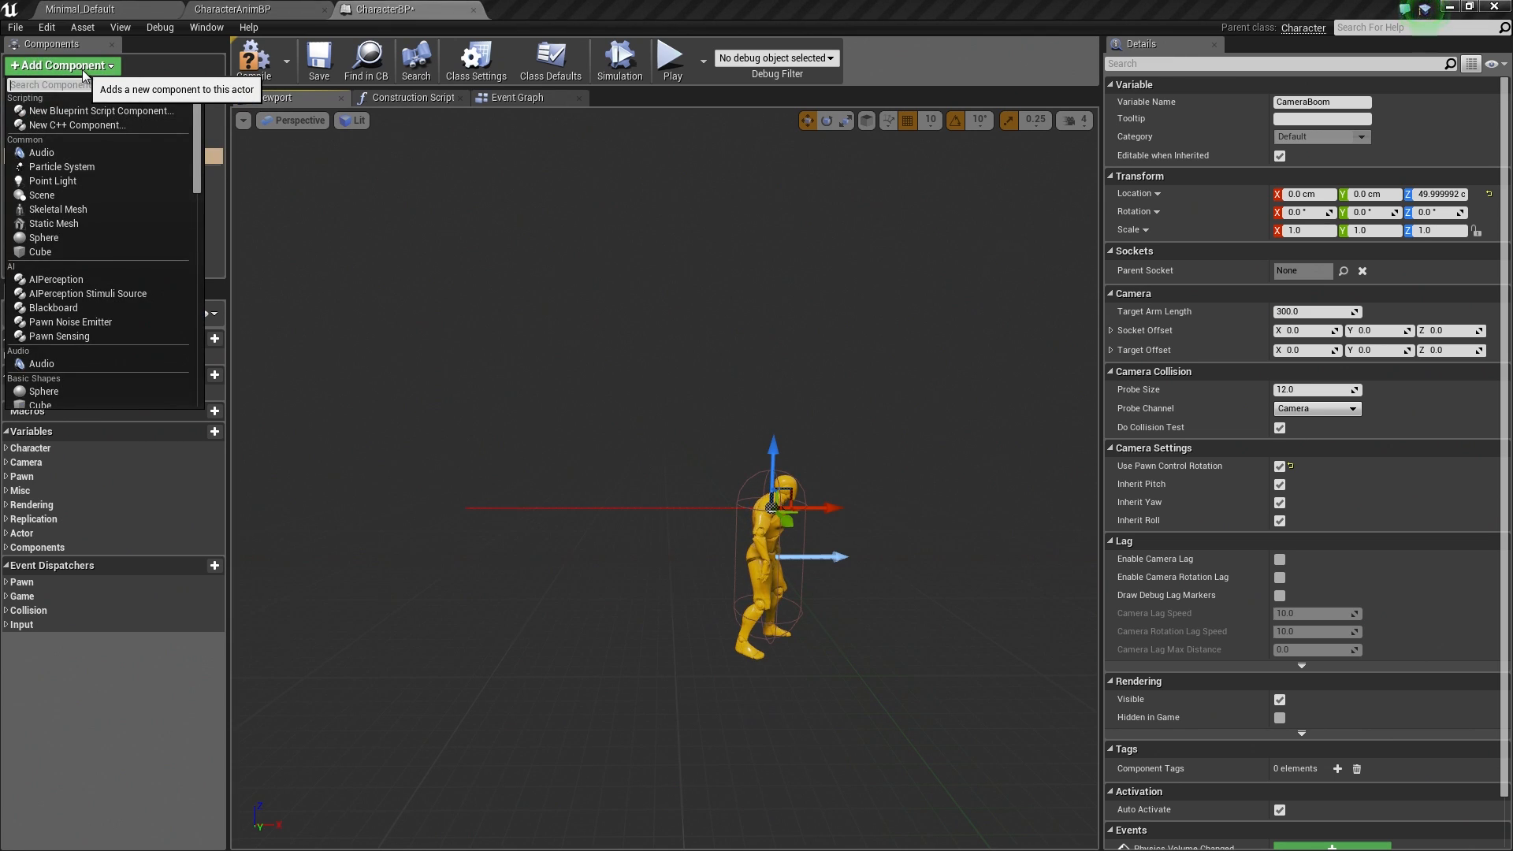
{"action": "type", "text": "camera"}
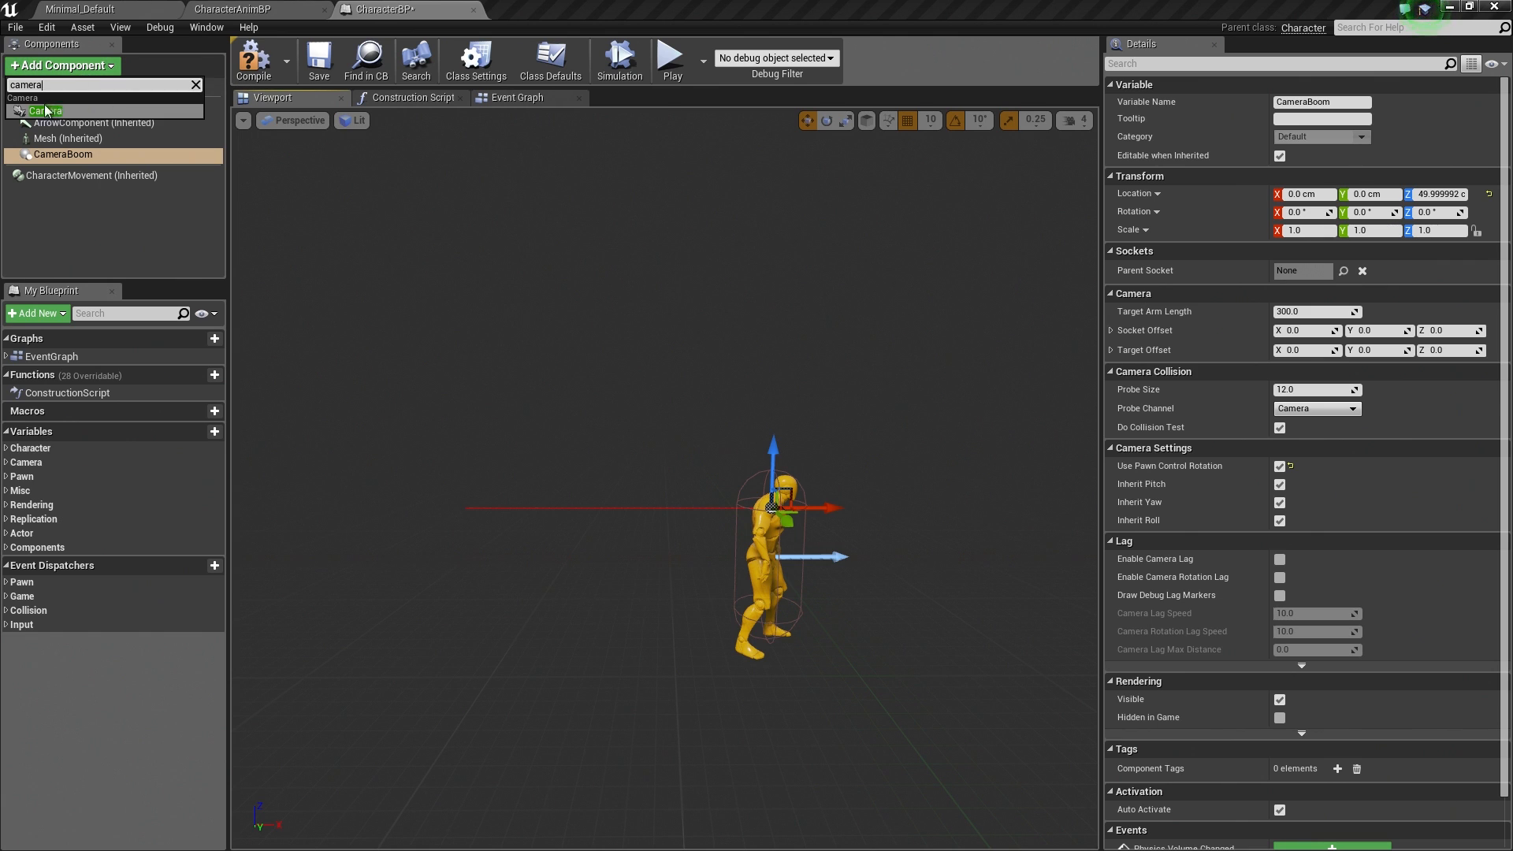
{"action": "left_click", "coordinate": [37, 112]}
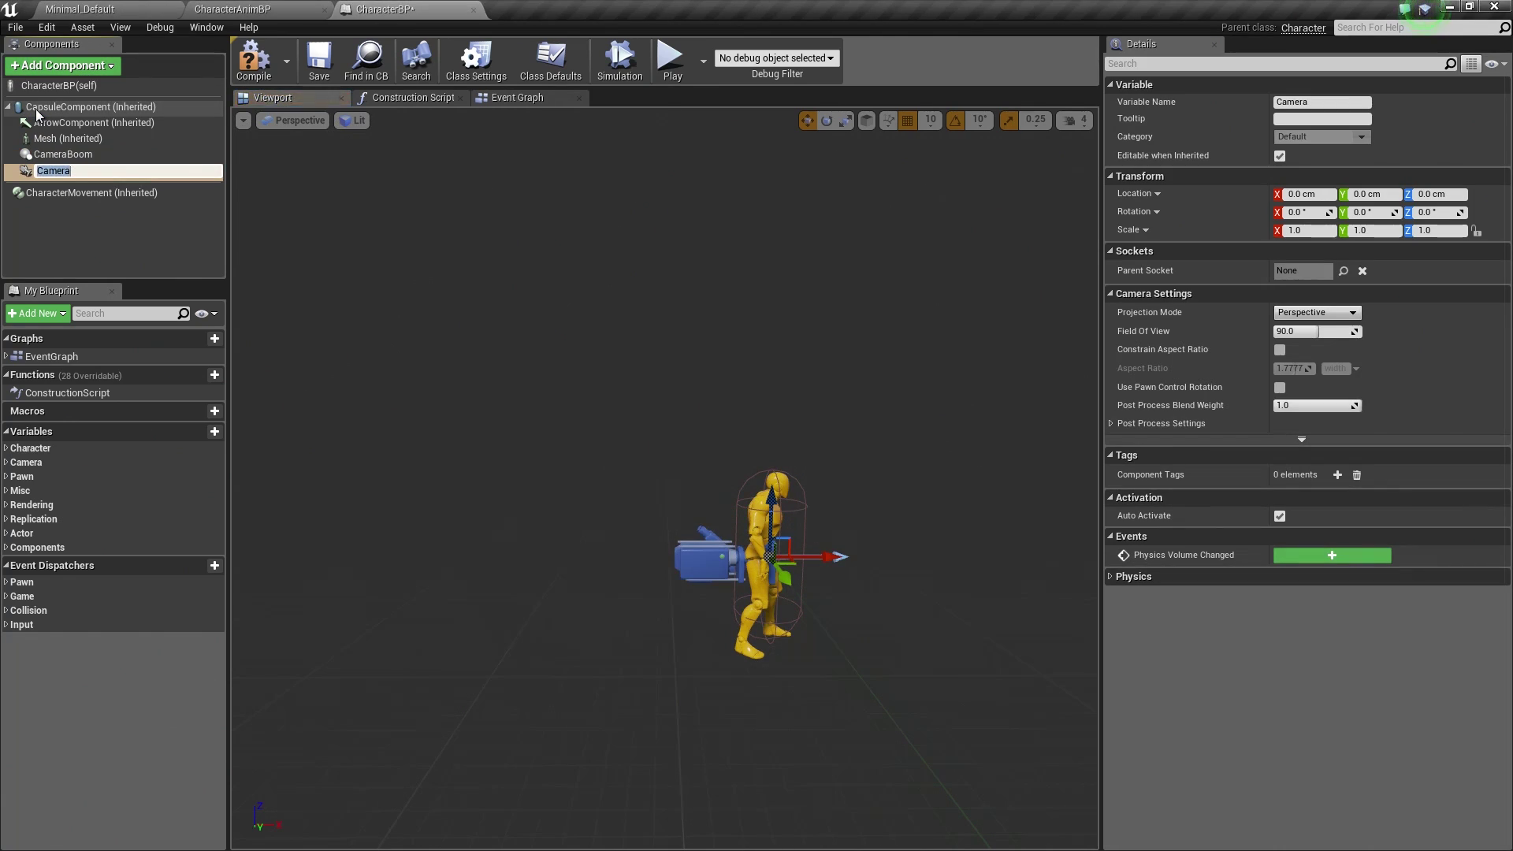
{"action": "left_click", "coordinate": [65, 157]}
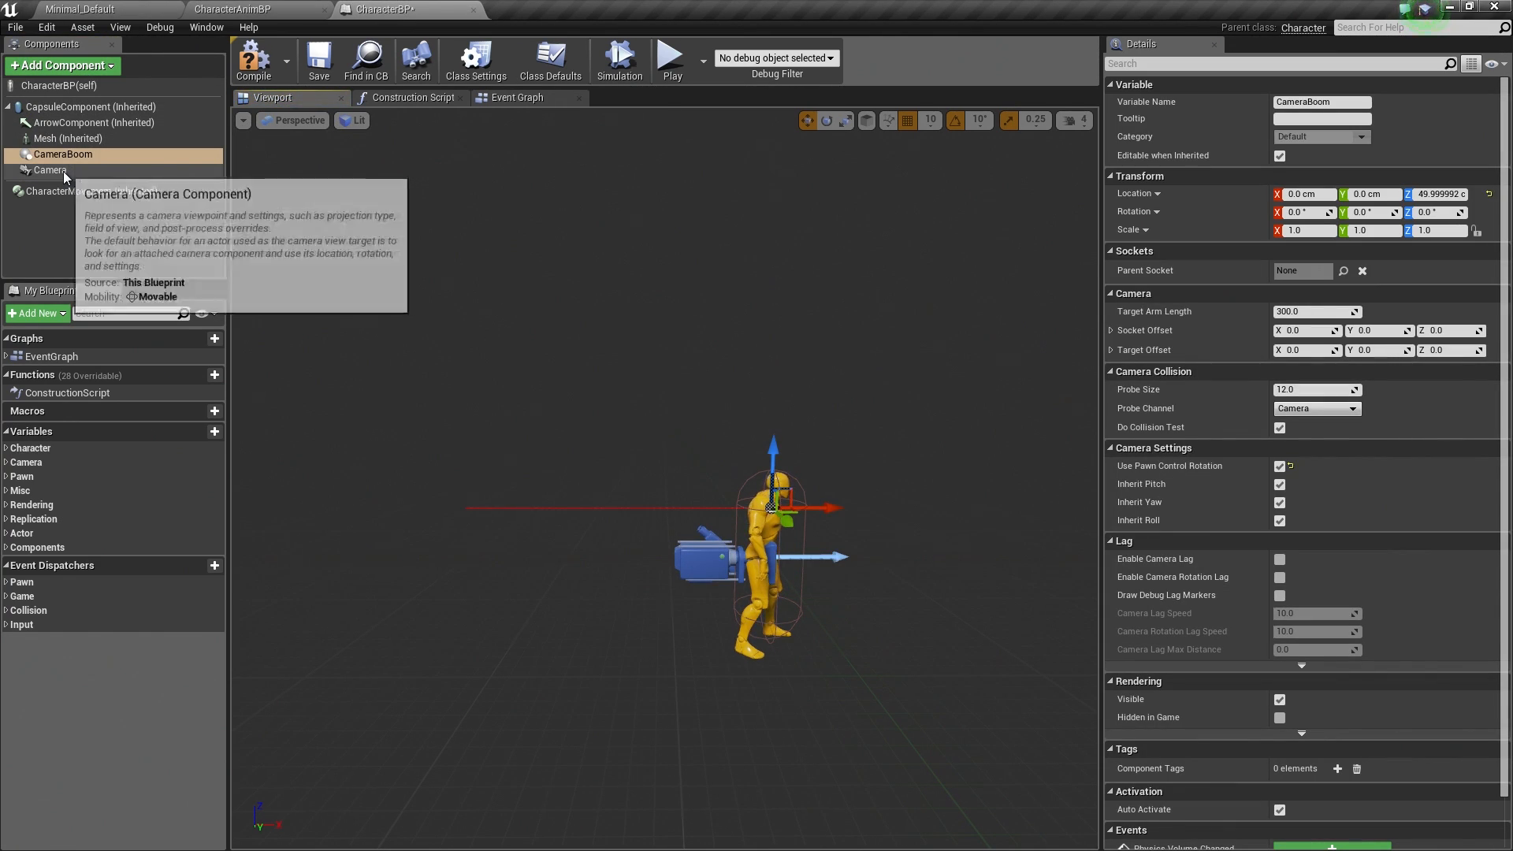
{"action": "left_click", "coordinate": [58, 172]}
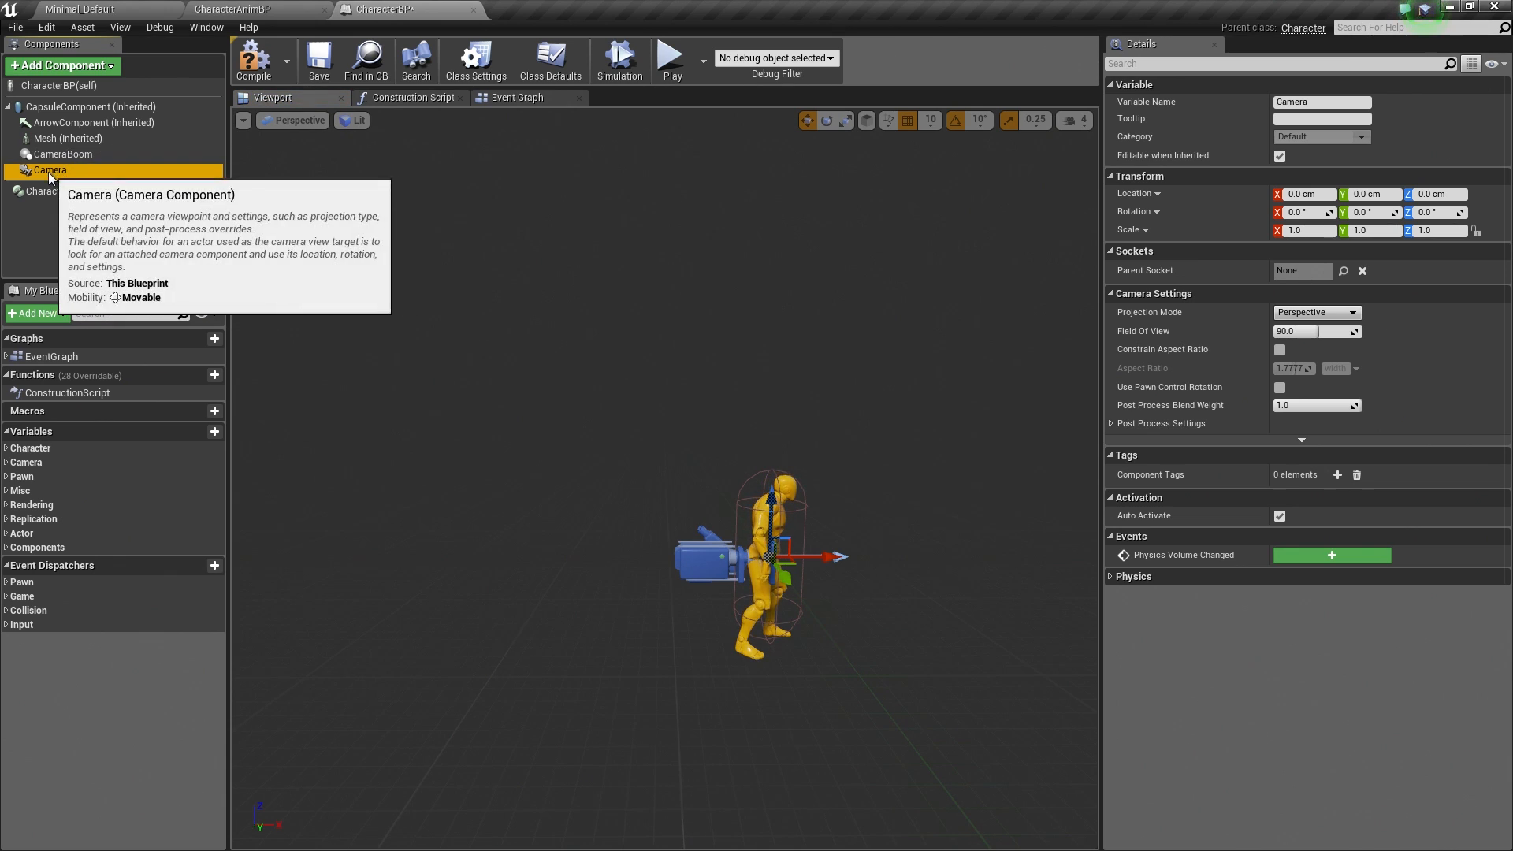
Attach the Camera under CameraBoom so it sits at the arm's end
{"action": "left_click_drag", "start_coordinate": [49, 177], "coordinate": [67, 162]}
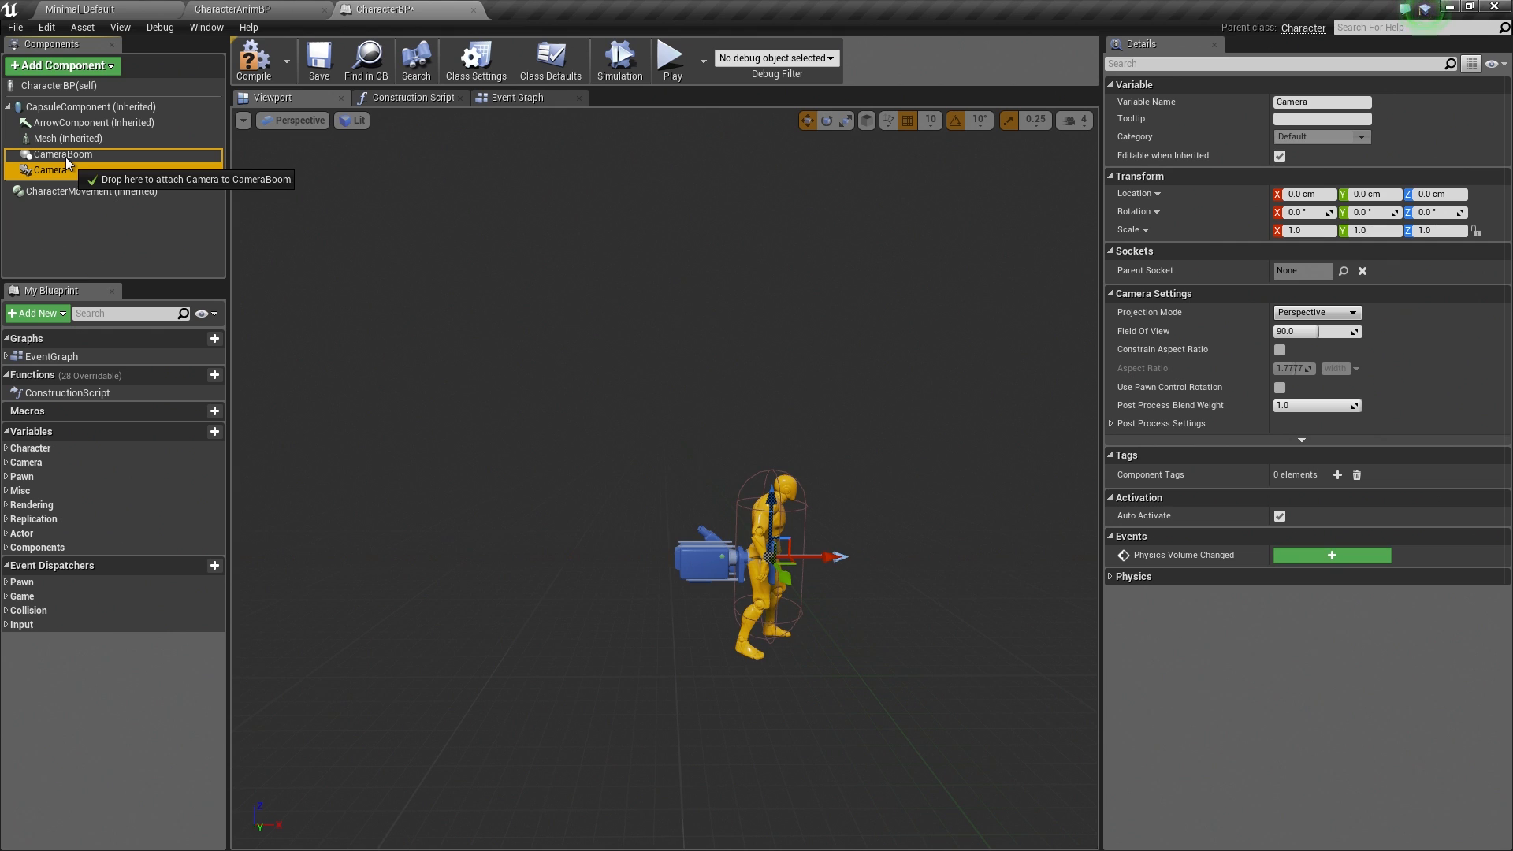
{"action": "left_click_drag", "start_coordinate": [68, 162], "coordinate": [65, 158]}
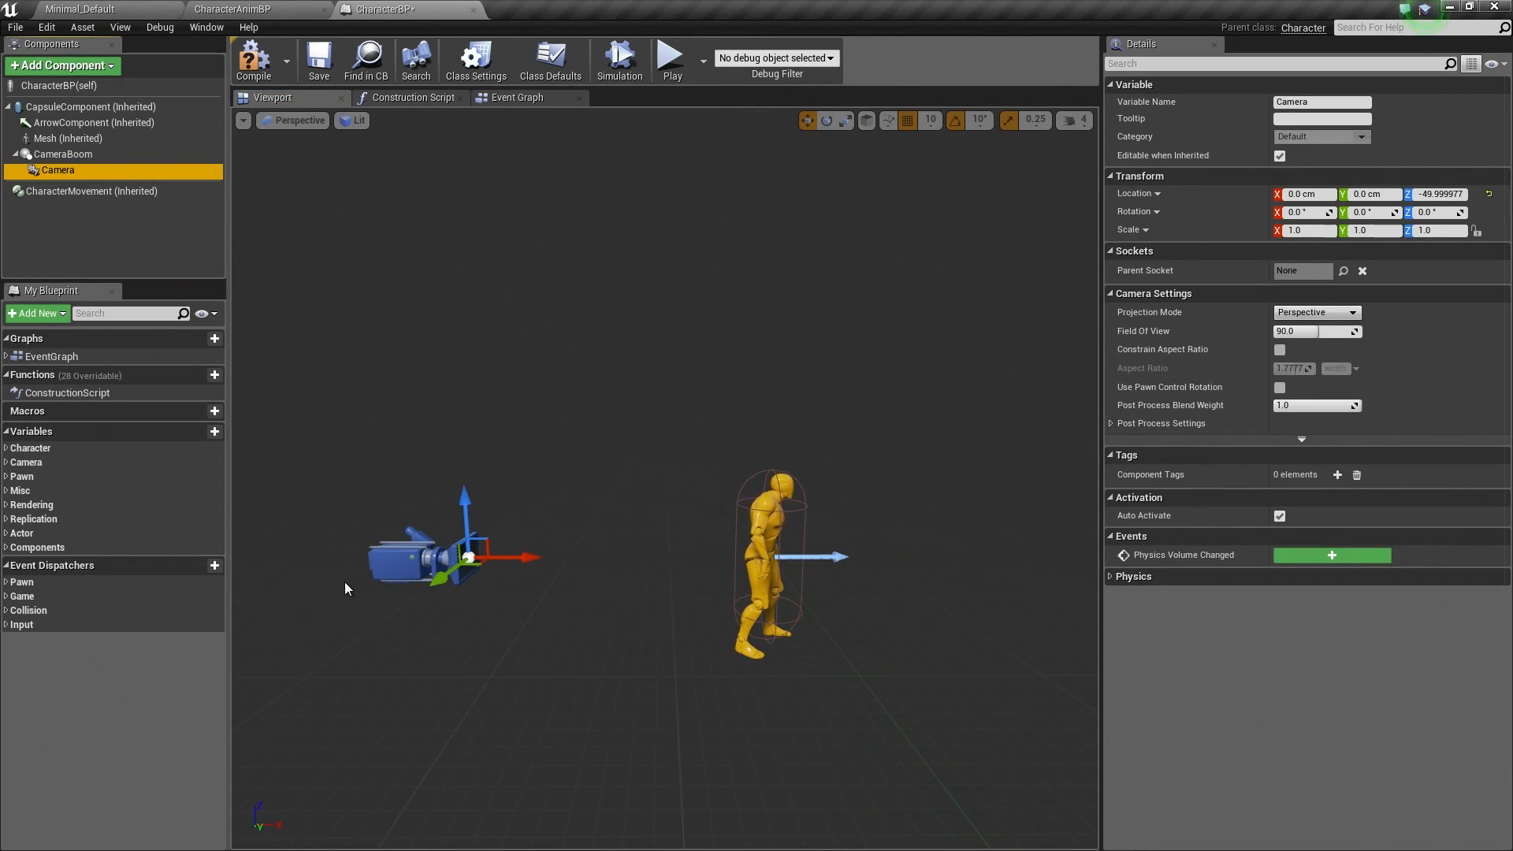
{"action": "left_click", "coordinate": [77, 156]}
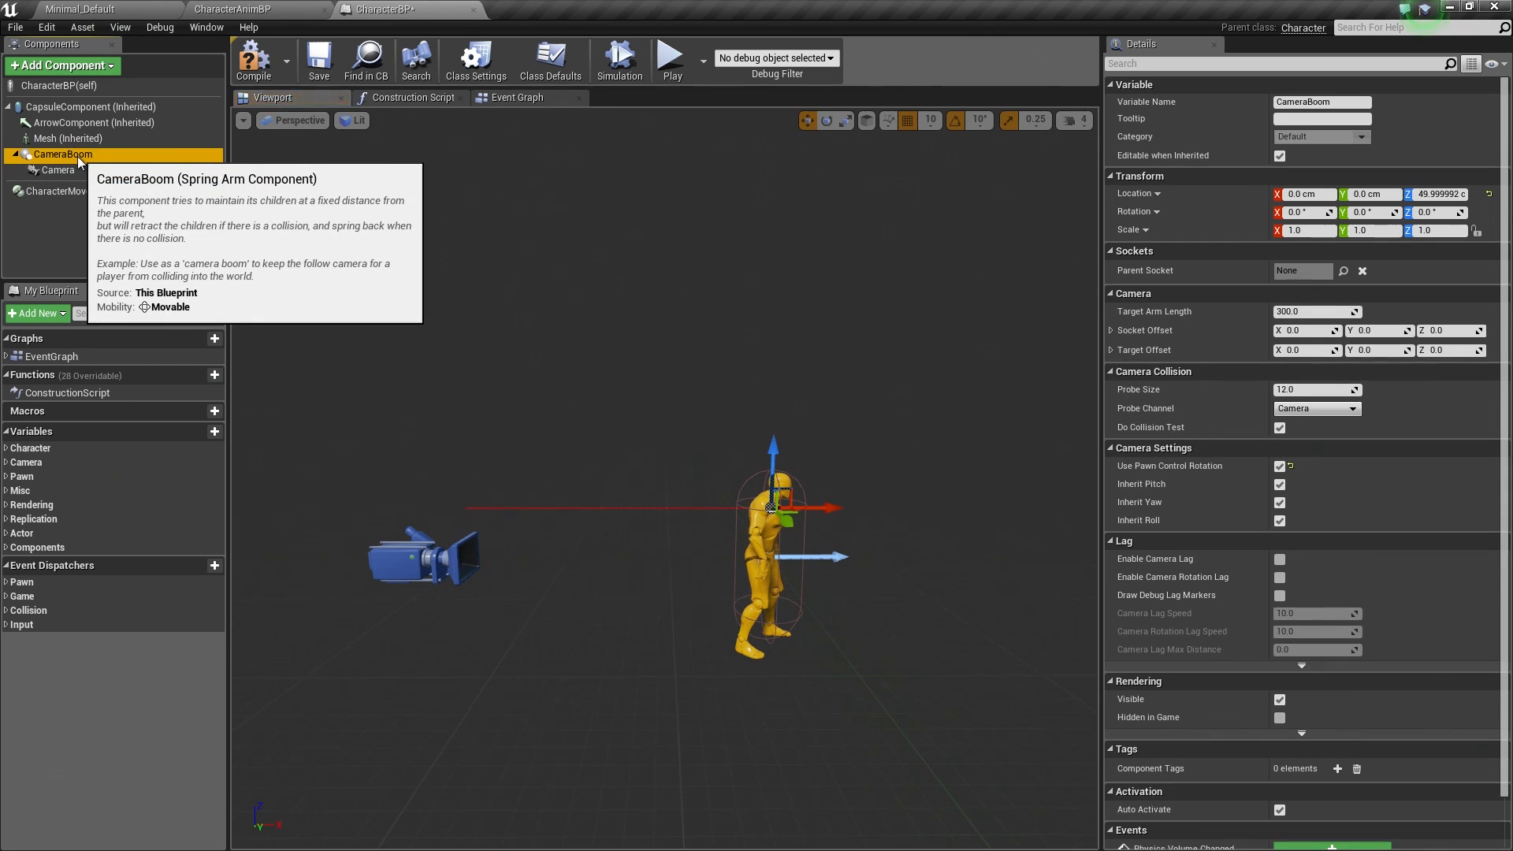
Set the Camera's Location Z to 0.0 so it sits level with the boom's end
{"action": "left_click", "coordinate": [75, 168]}
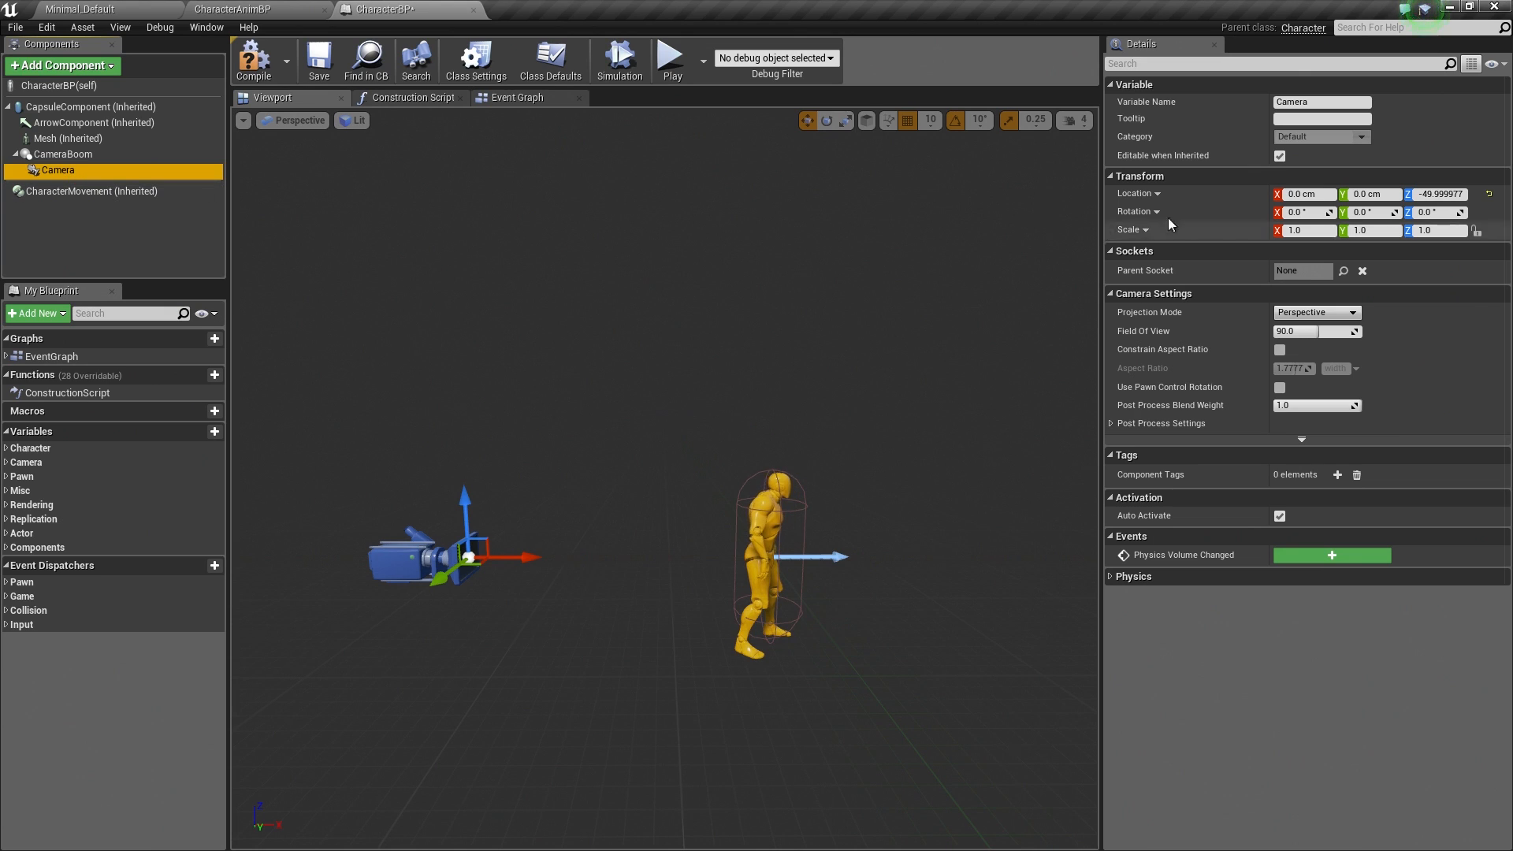
{"action": "left_click", "coordinate": [1425, 194]}
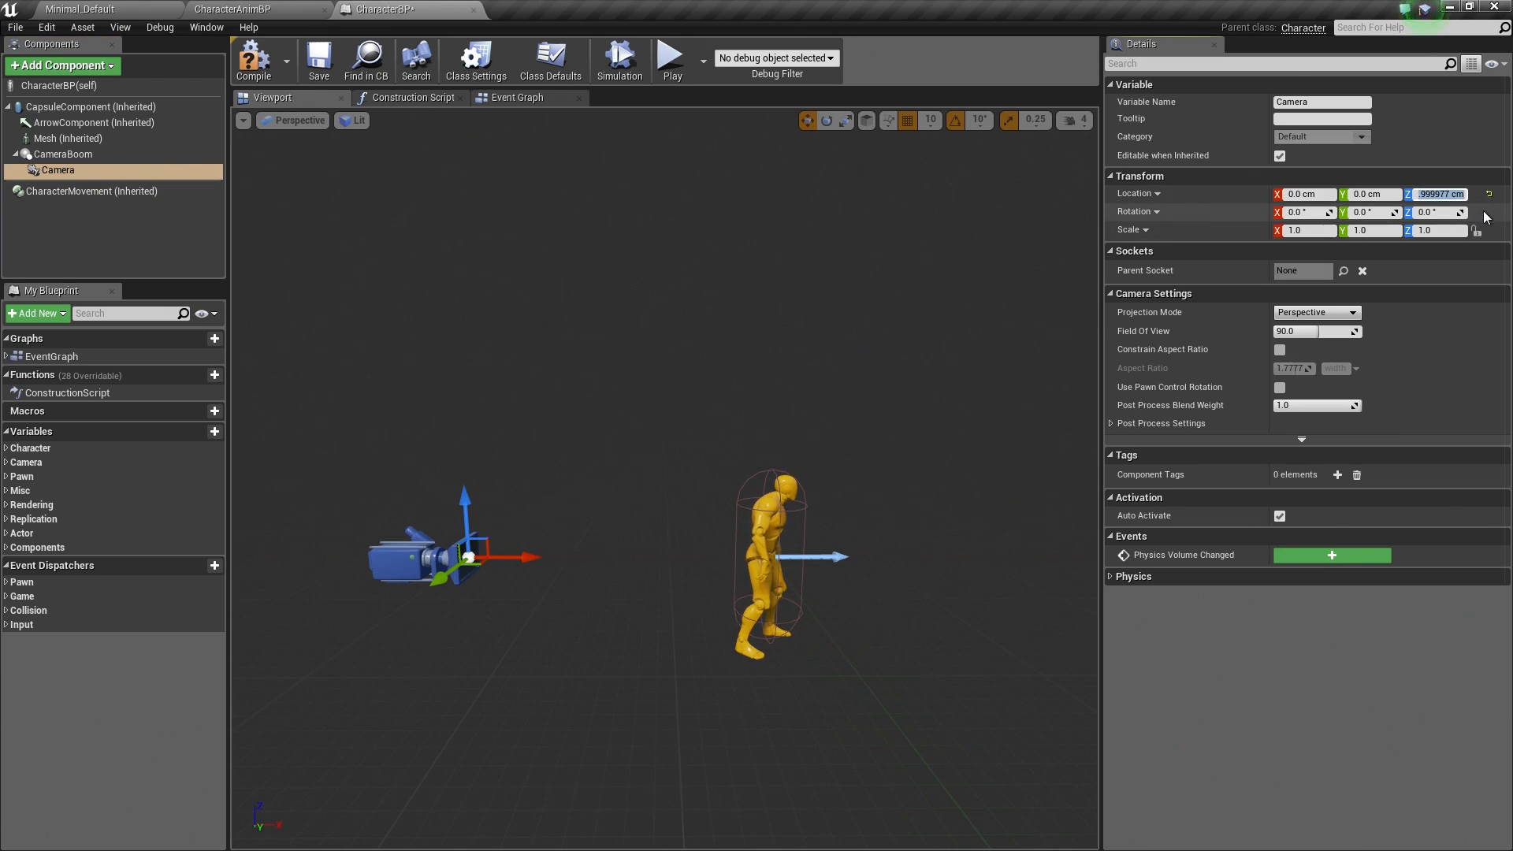
{"action": "type", "text": "0"}
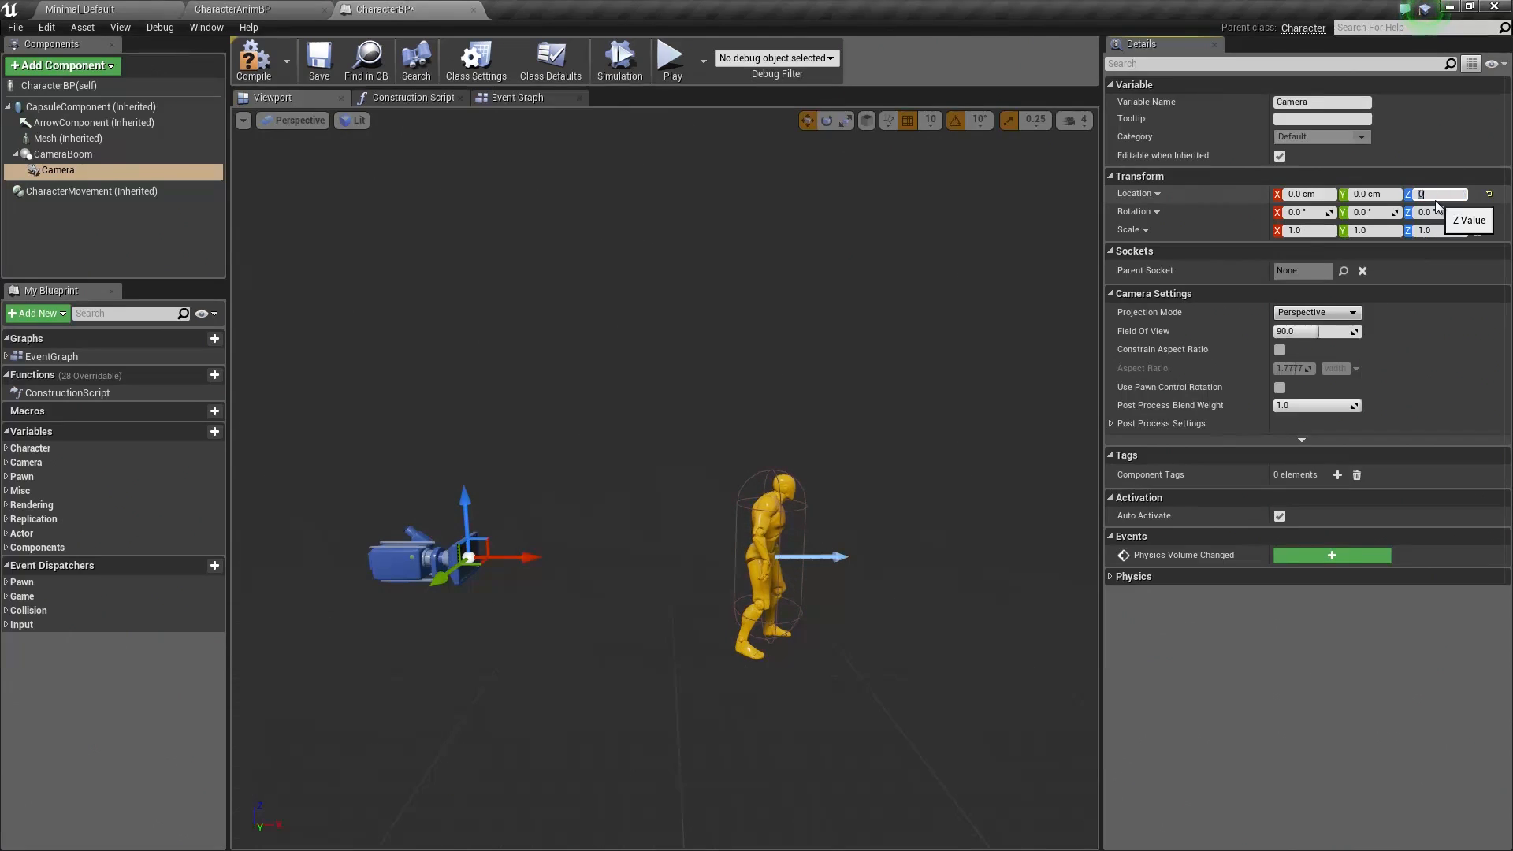
{"action": "key", "text": "Return"}
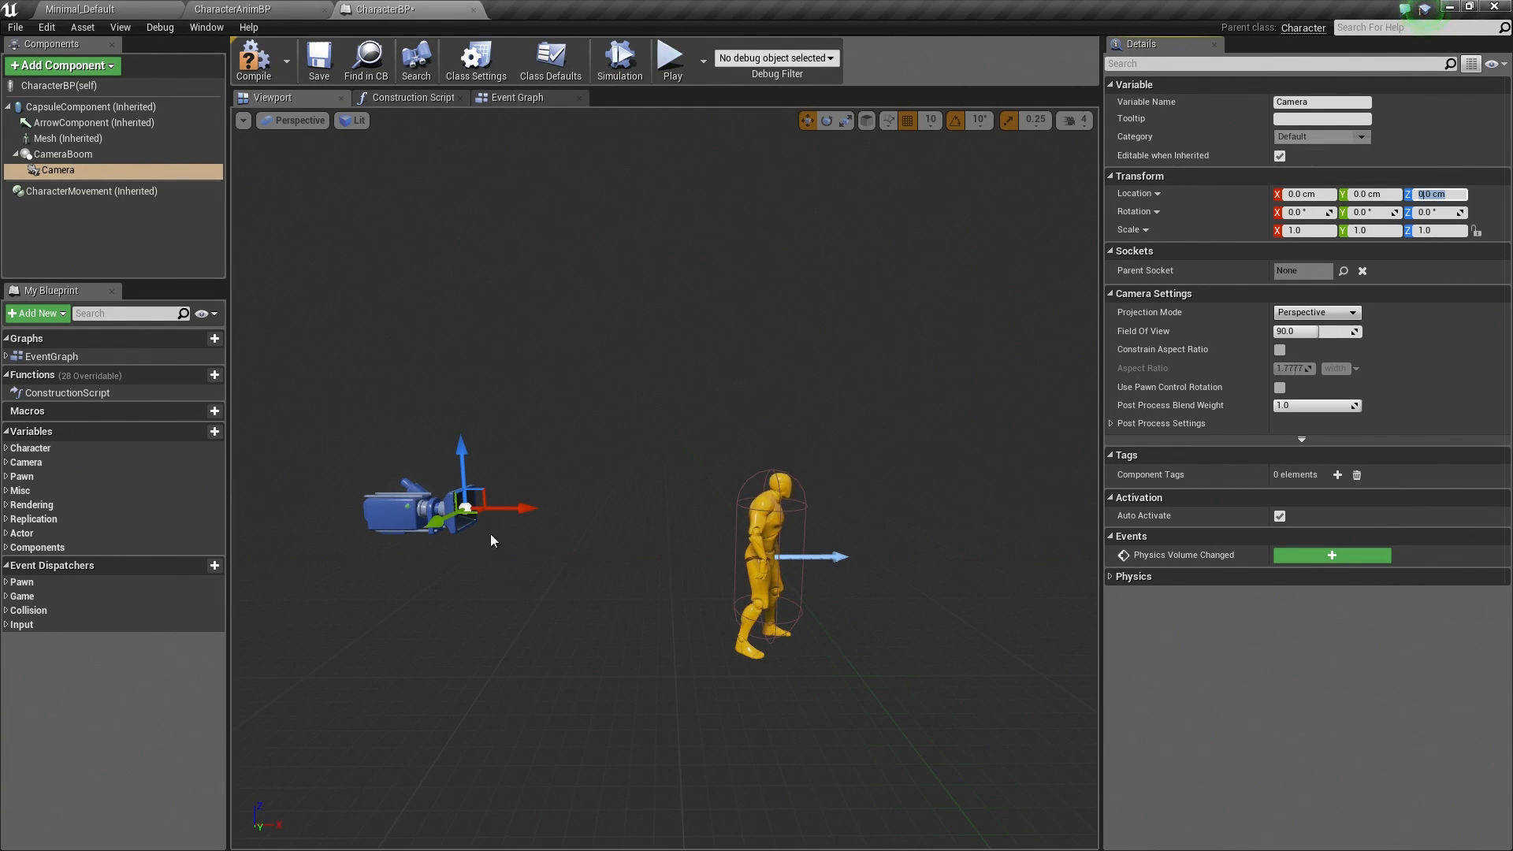
Disable Use Controller Rotation Yaw in CharacterBP's Class Defaults
{"action": "left_click", "coordinate": [540, 74]}
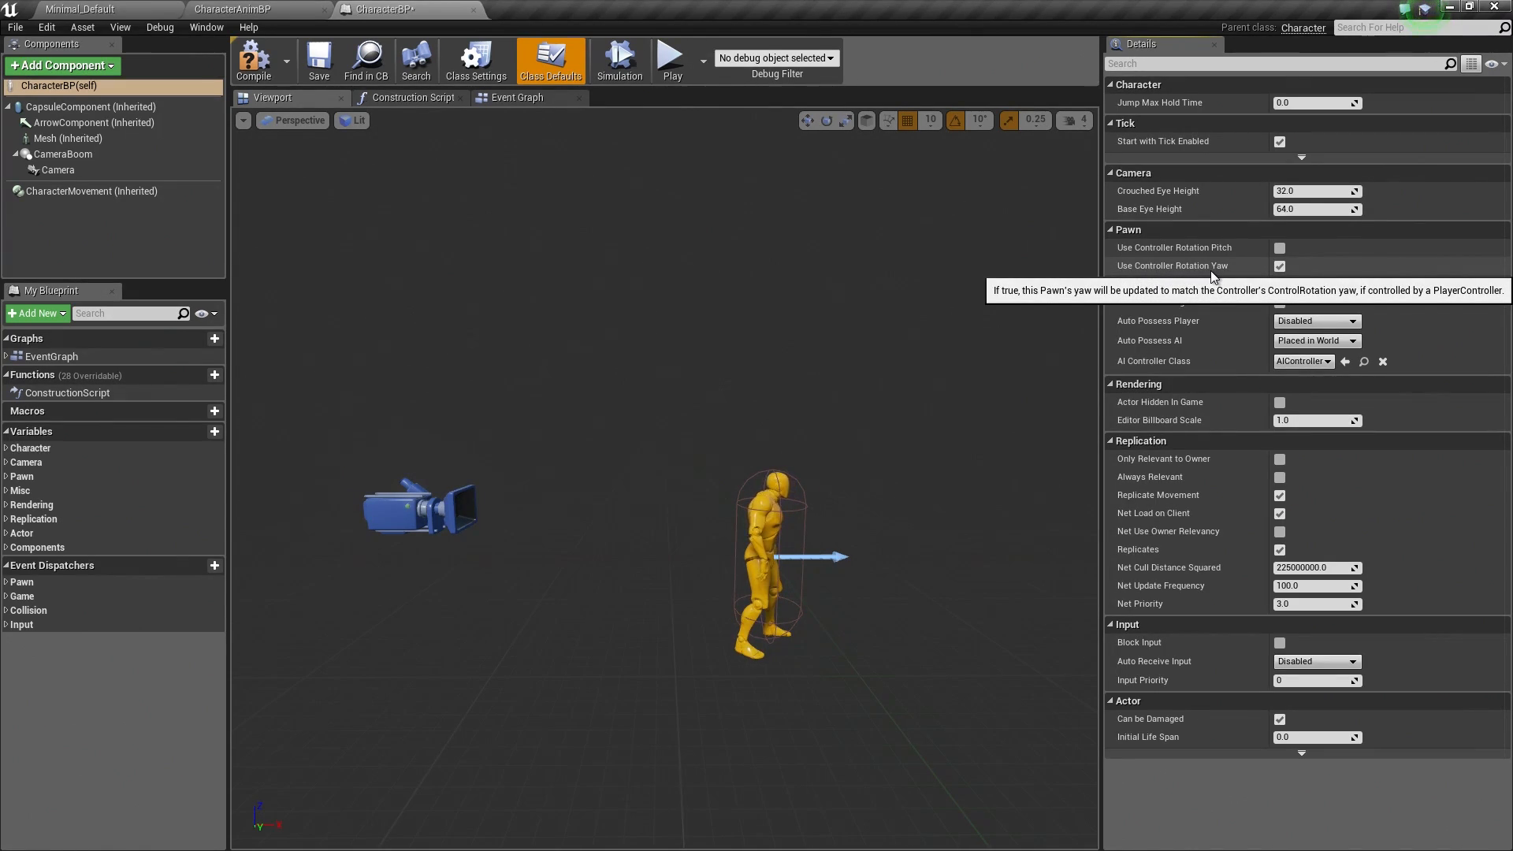
{"action": "left_click", "coordinate": [1279, 267]}
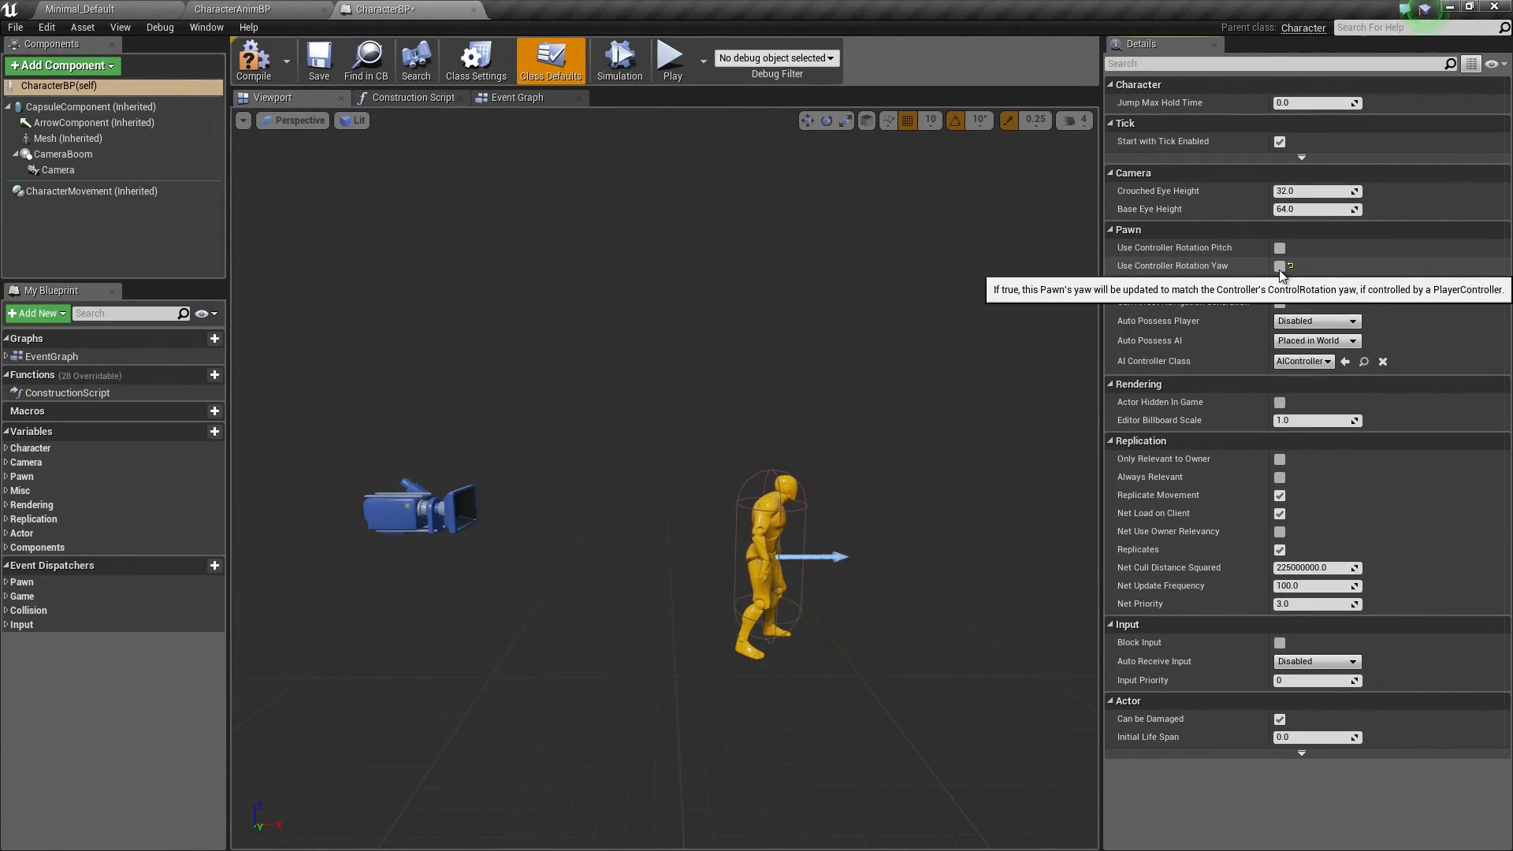
Enable Orient Rotation to Movement on CharacterMovement, filtering by 'rotation'
{"action": "left_click", "coordinate": [144, 193]}
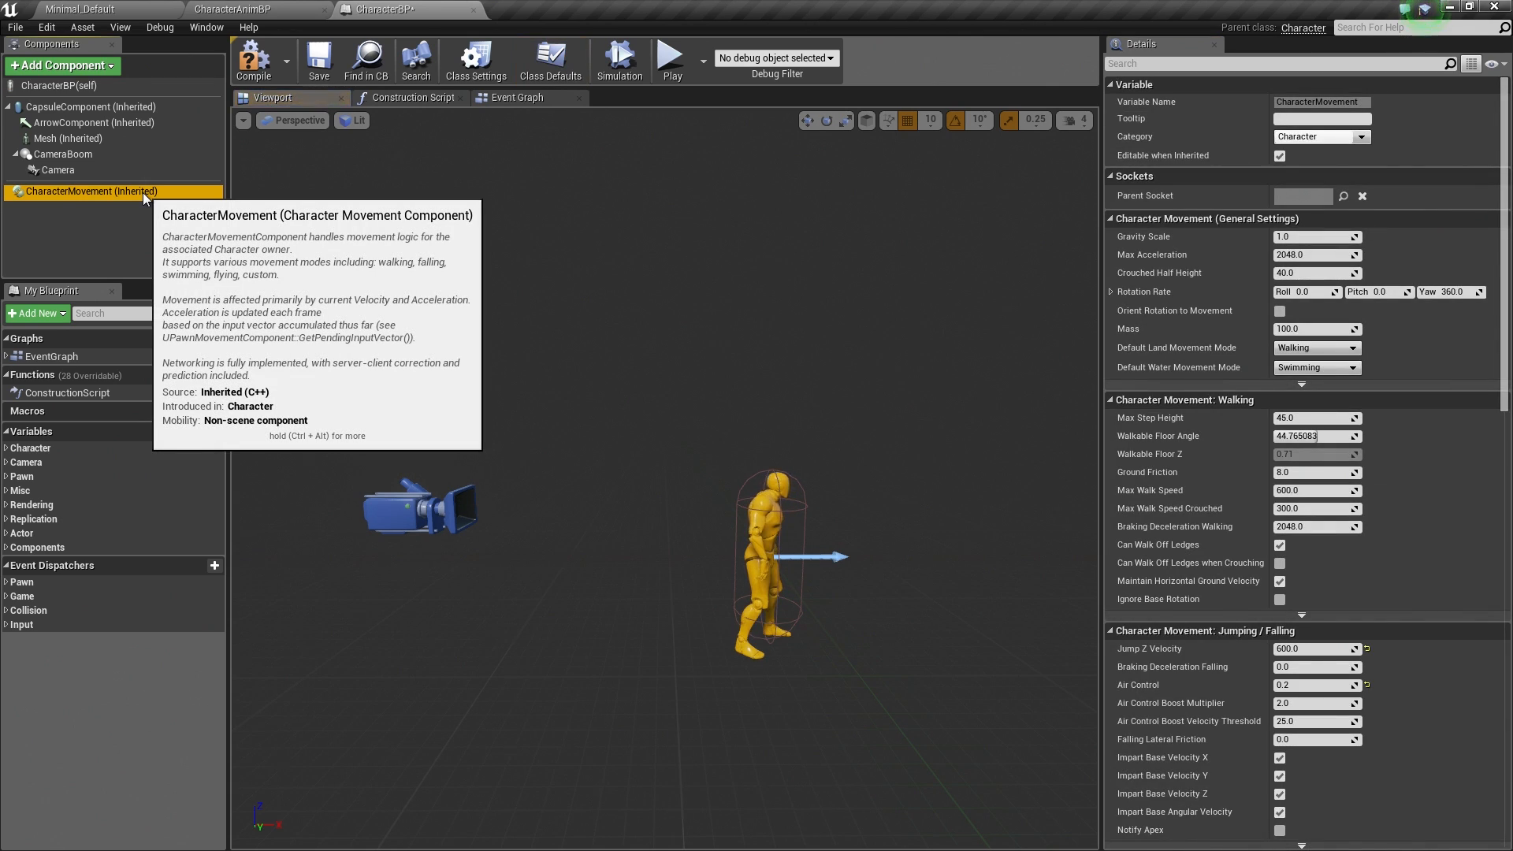
{"action": "left_click", "coordinate": [1147, 64]}
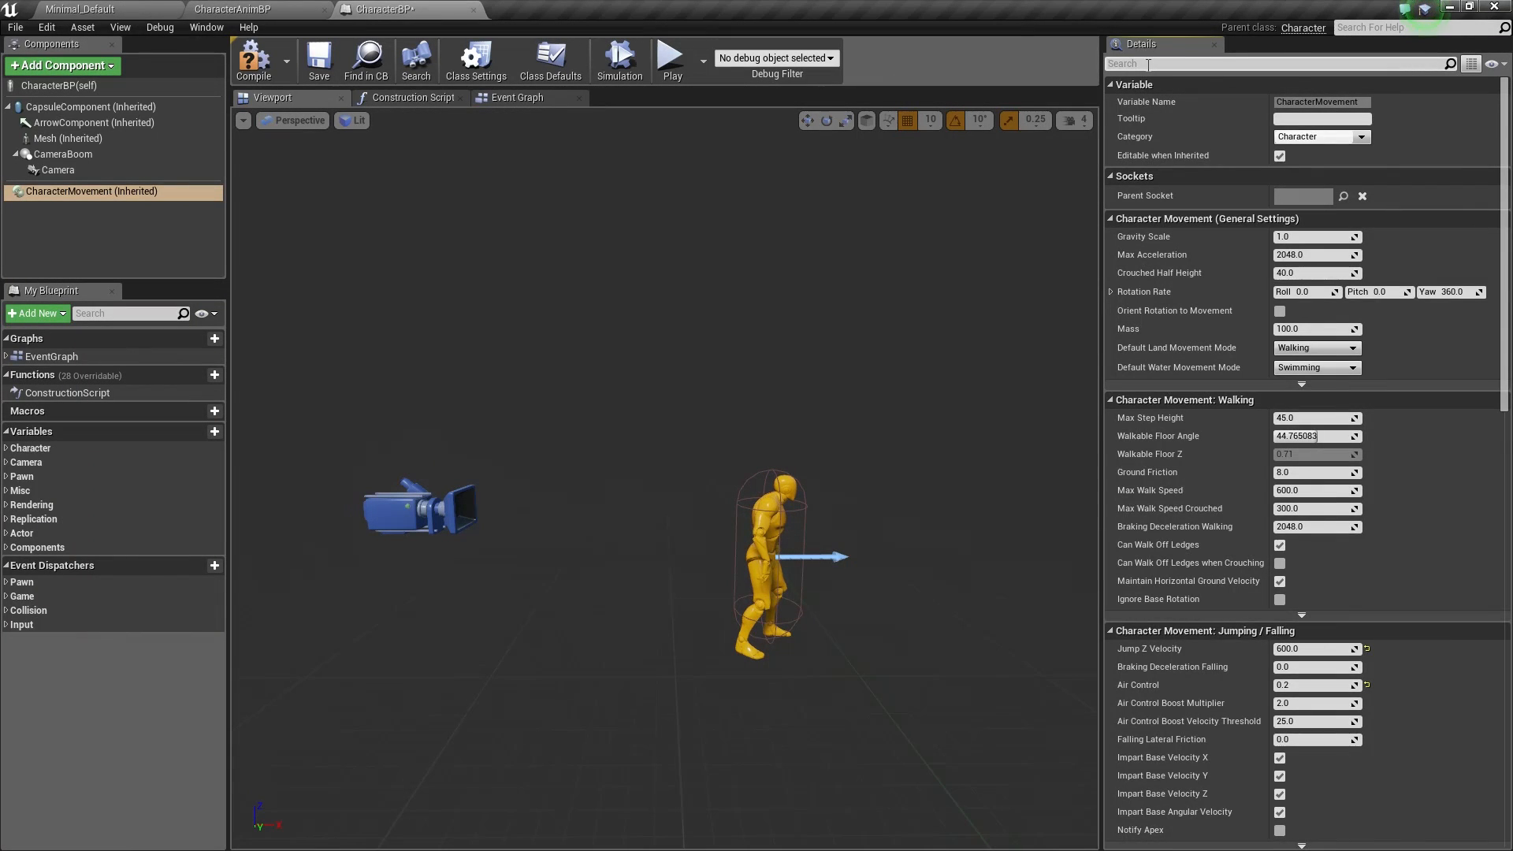
{"action": "type", "text": "rotation"}
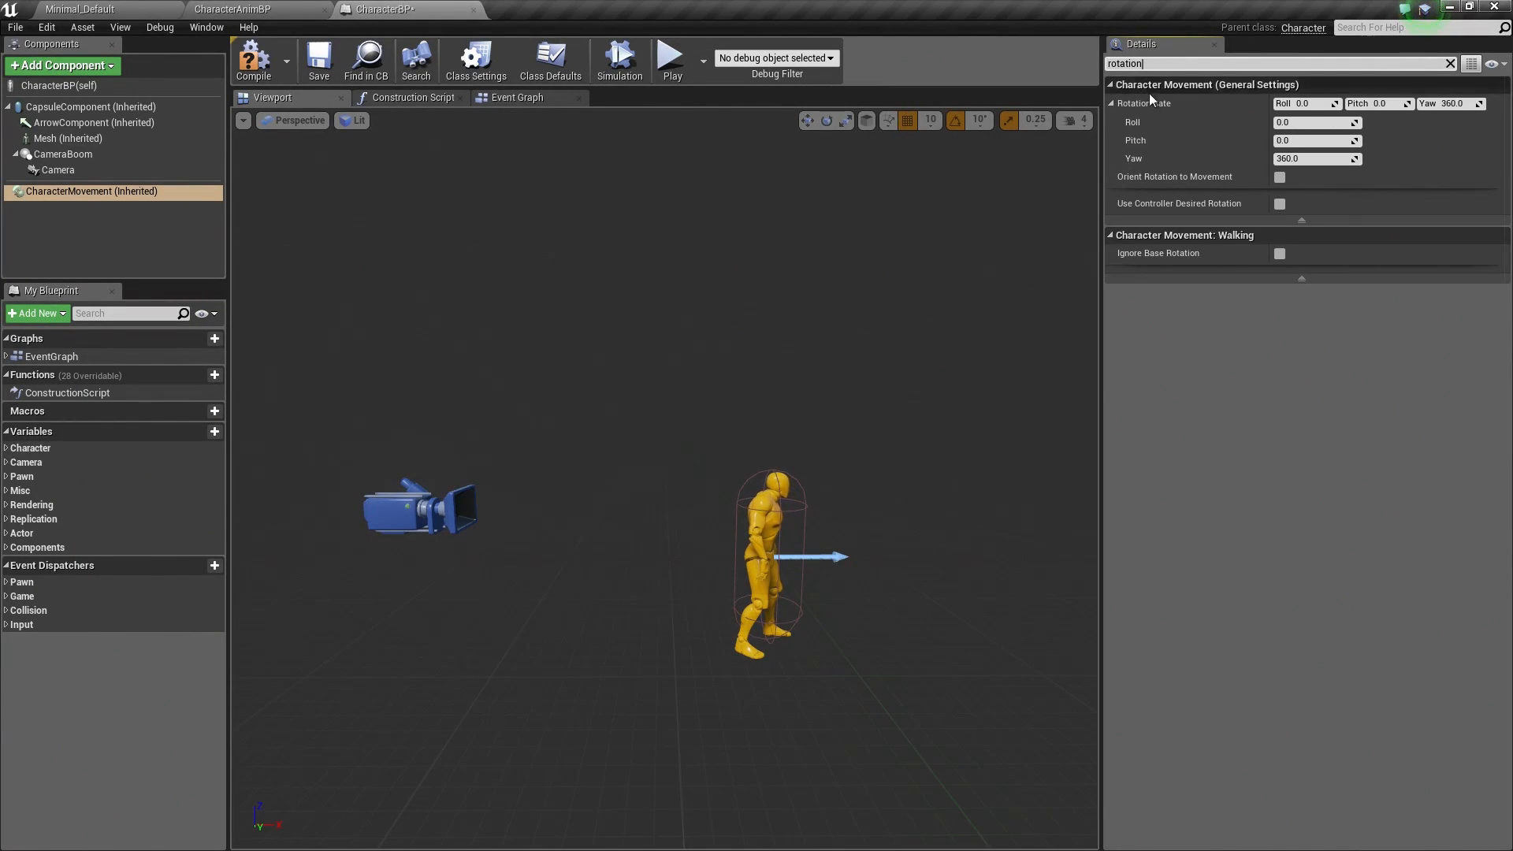
{"action": "mouse_move", "coordinate": [1280, 177]}
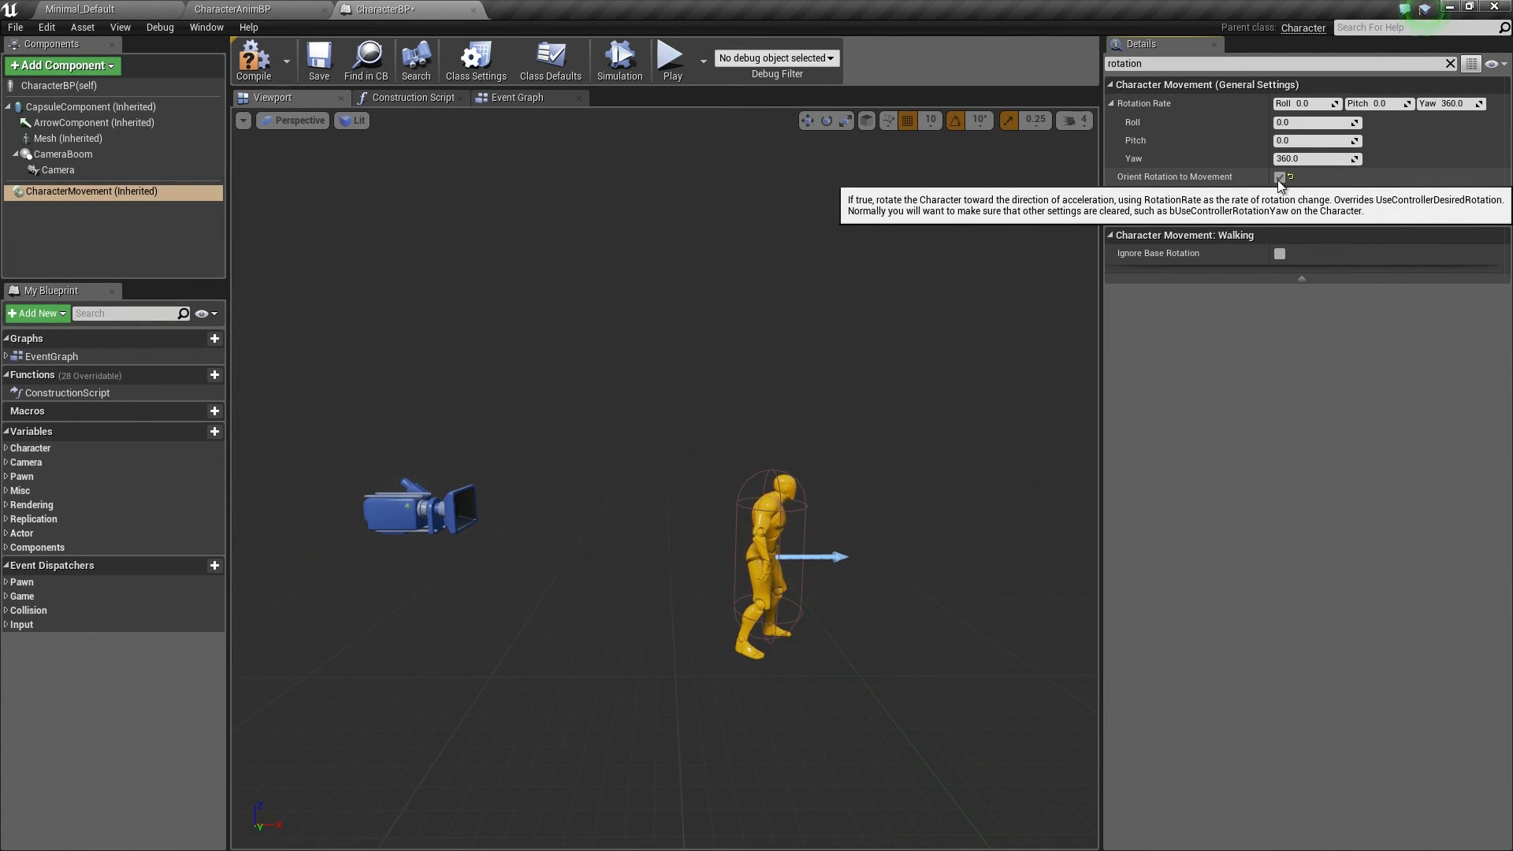
{"action": "left_click", "coordinate": [557, 70]}
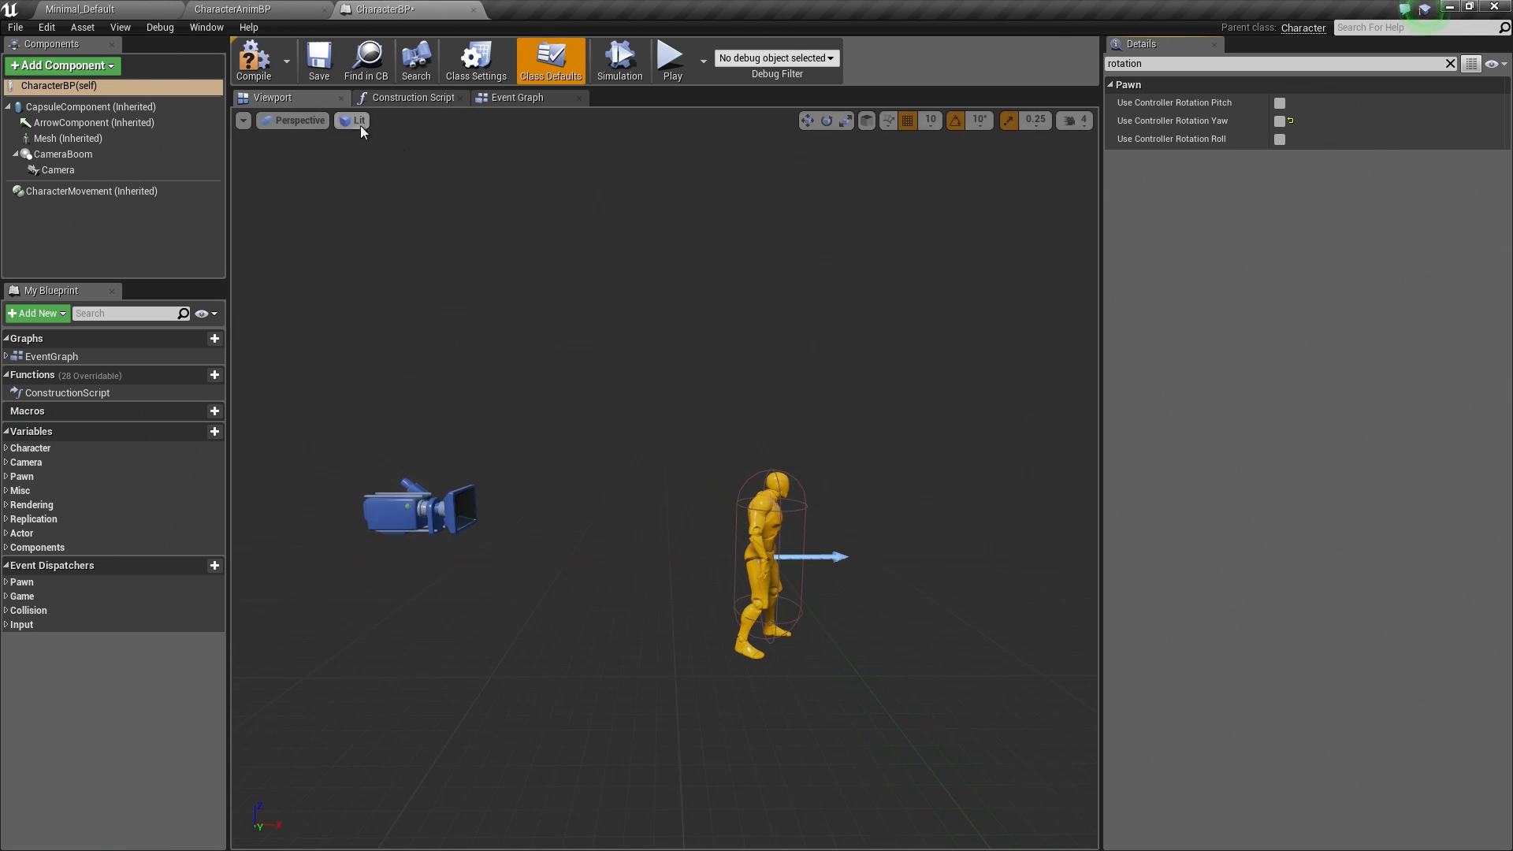
Compile and save CharacterBP, then review the Mesh component's -90° rotation
{"action": "left_click", "coordinate": [256, 79]}
{"action": "left_click", "coordinate": [315, 74]}
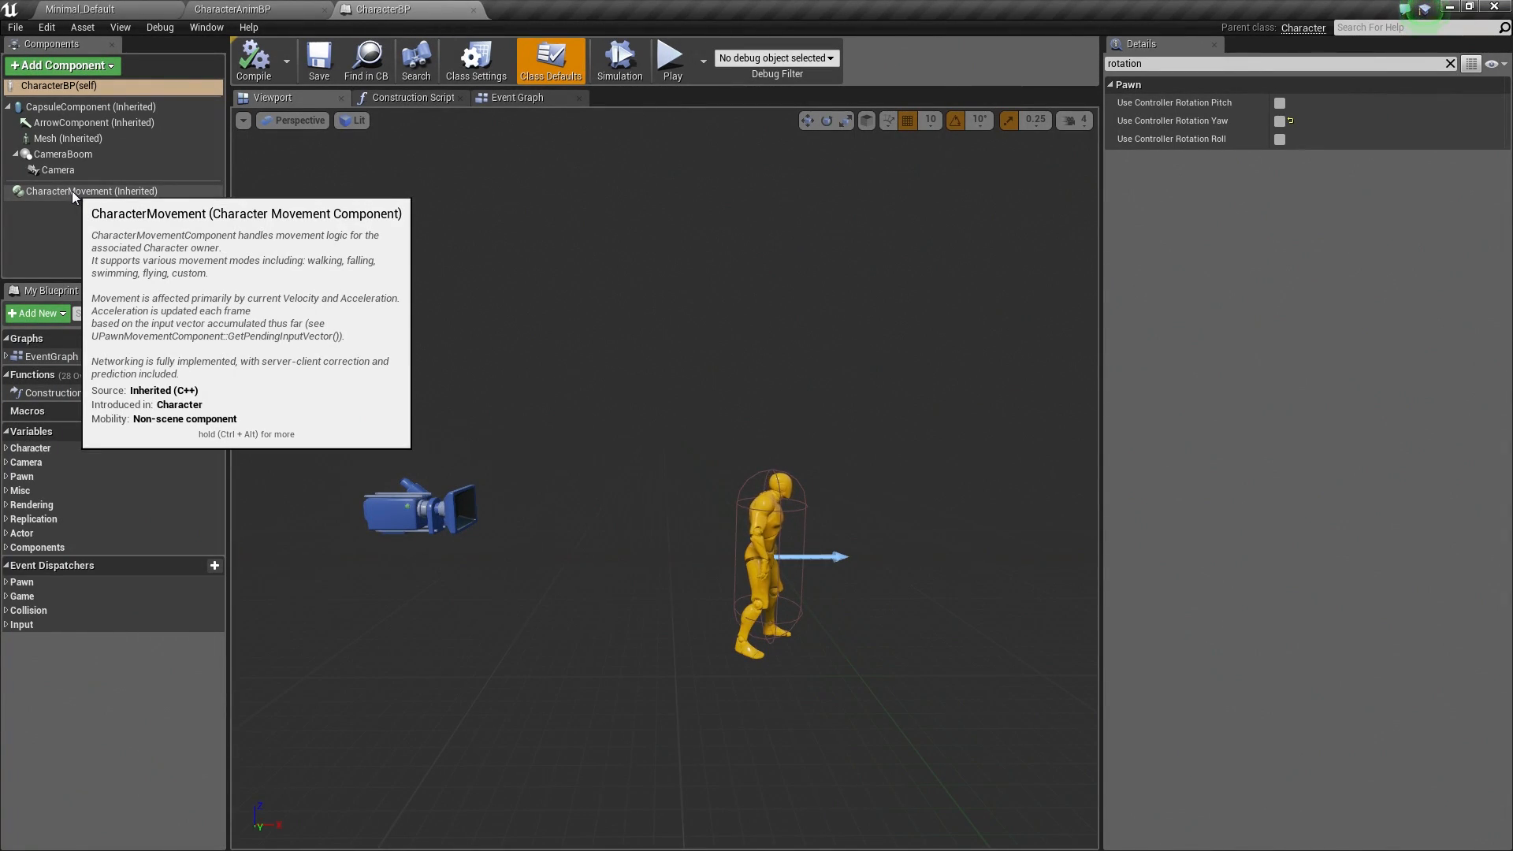
{"action": "left_click", "coordinate": [84, 143]}
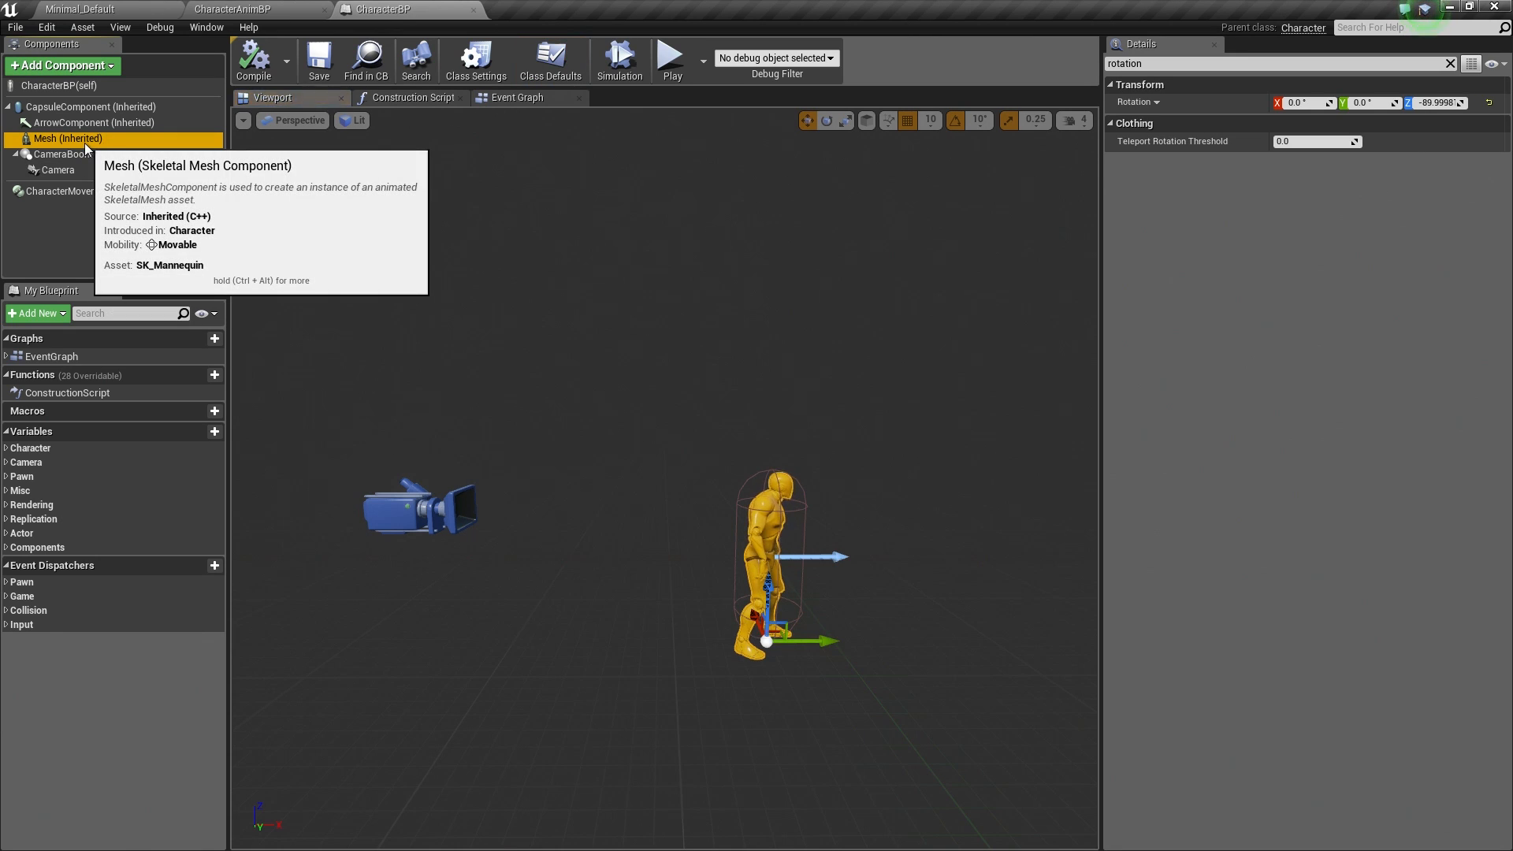